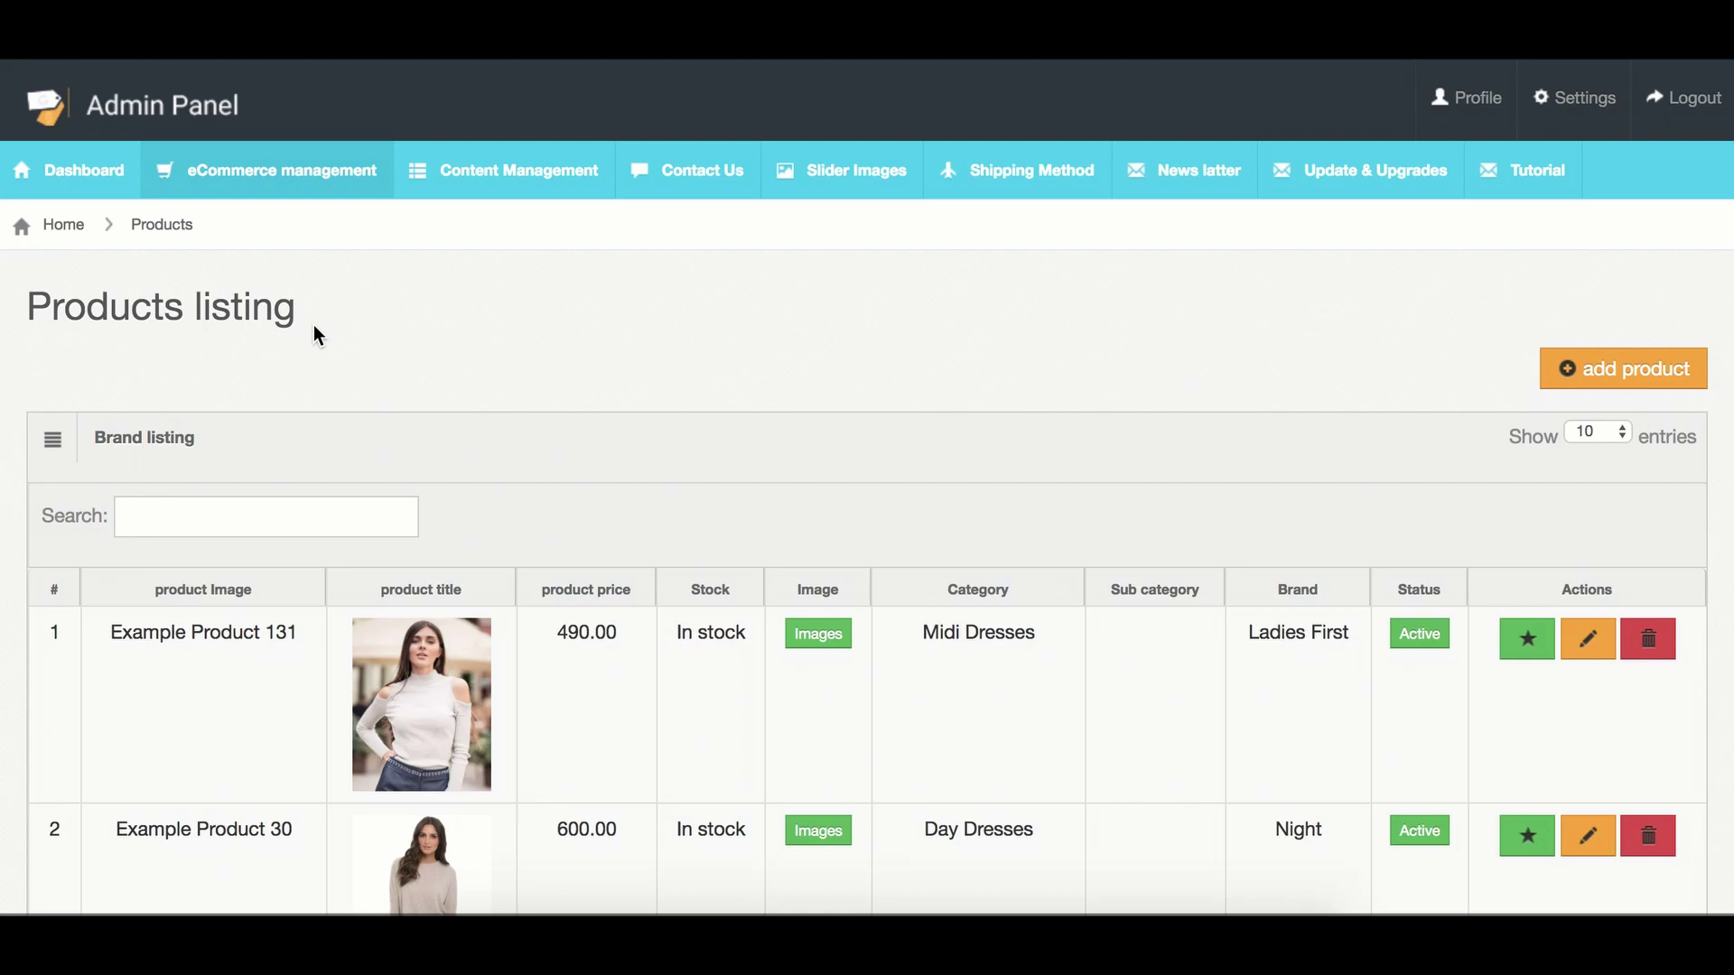
Start a new product with the title "Busines Suit" and a price of 70
click(341, 181)
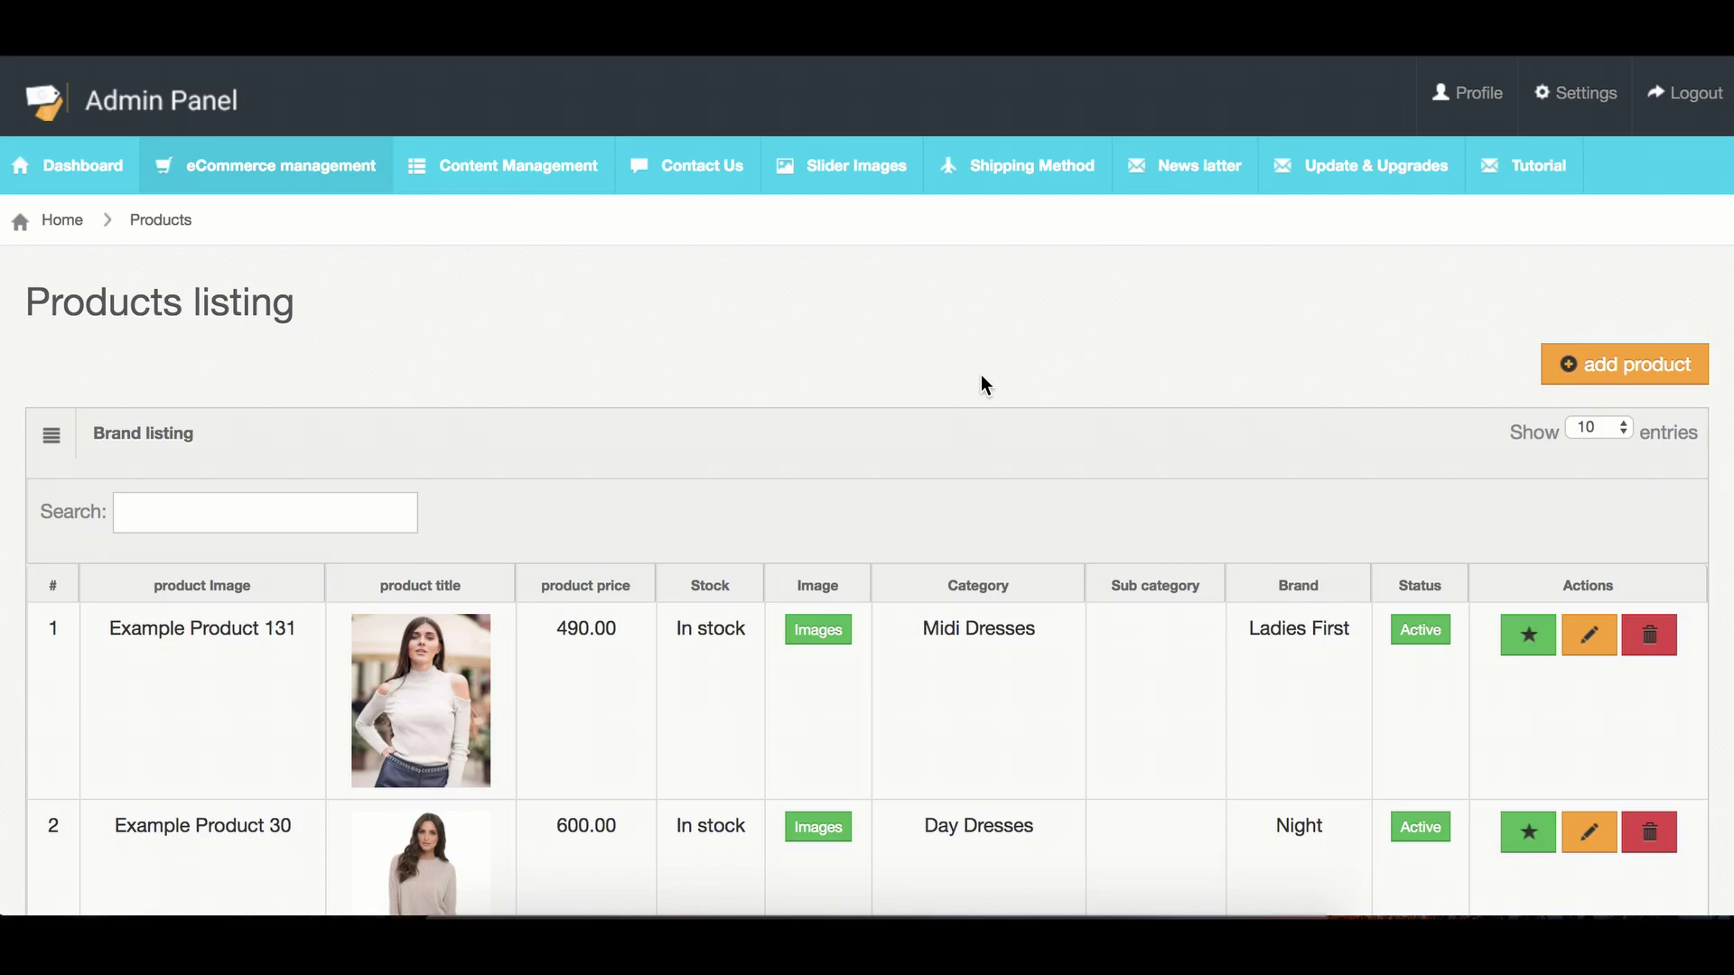
click(1617, 364)
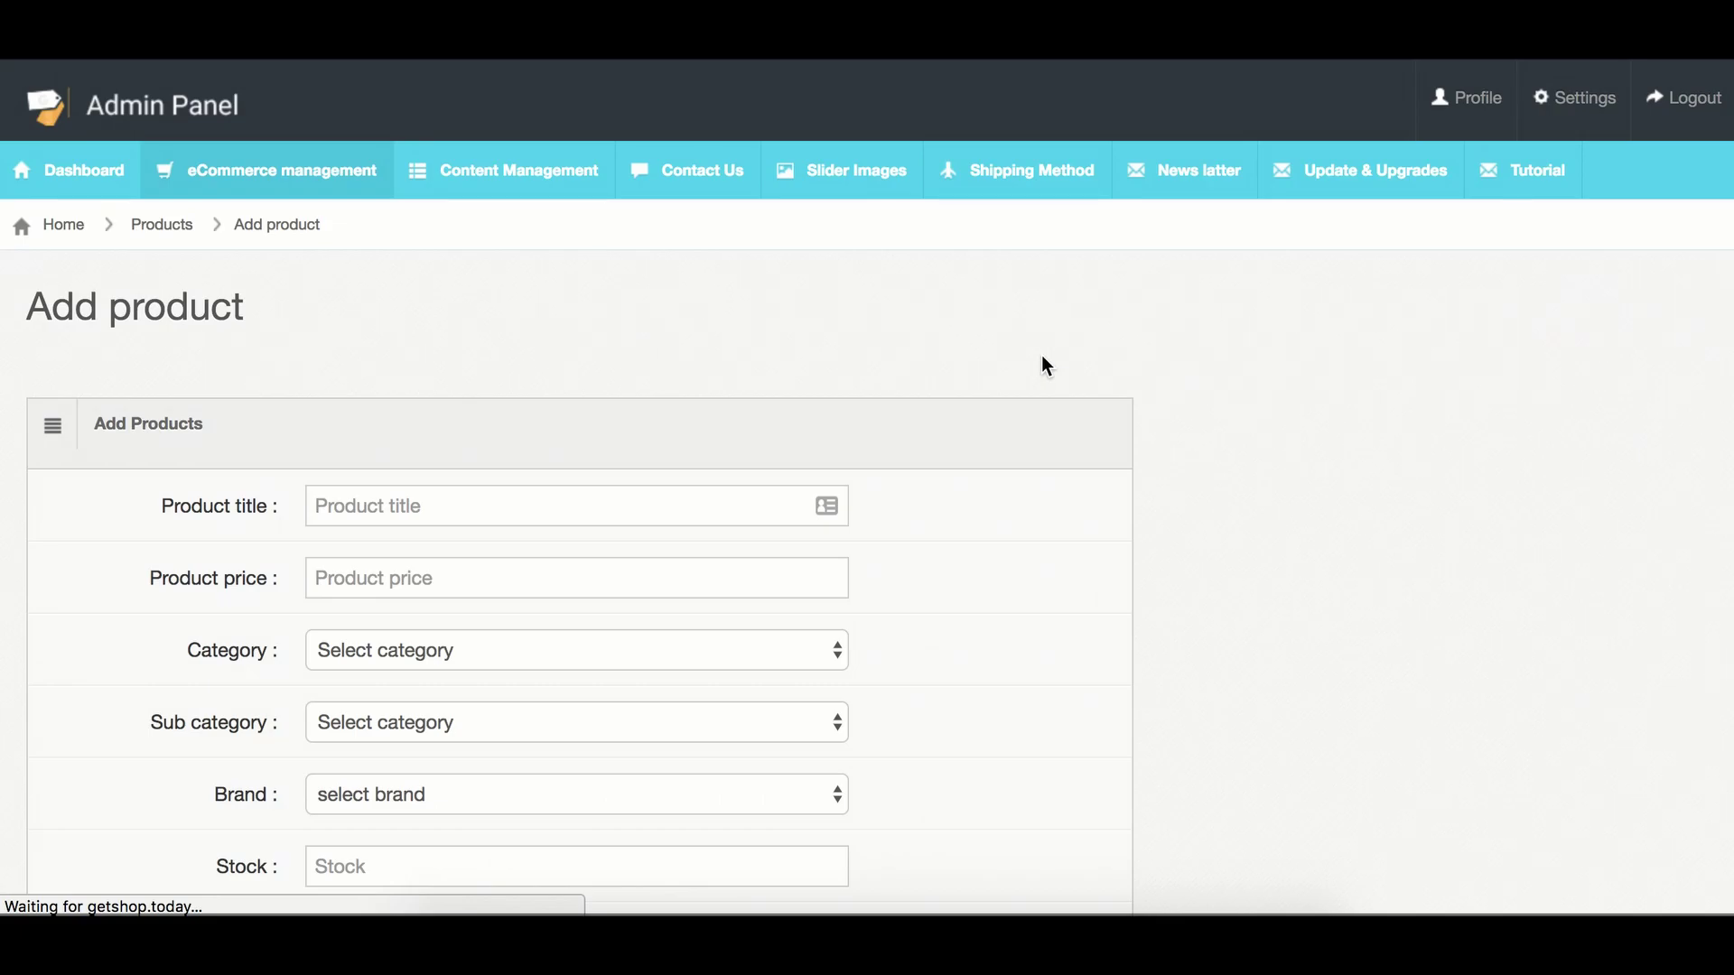
scroll(1046, 366, down, 3)
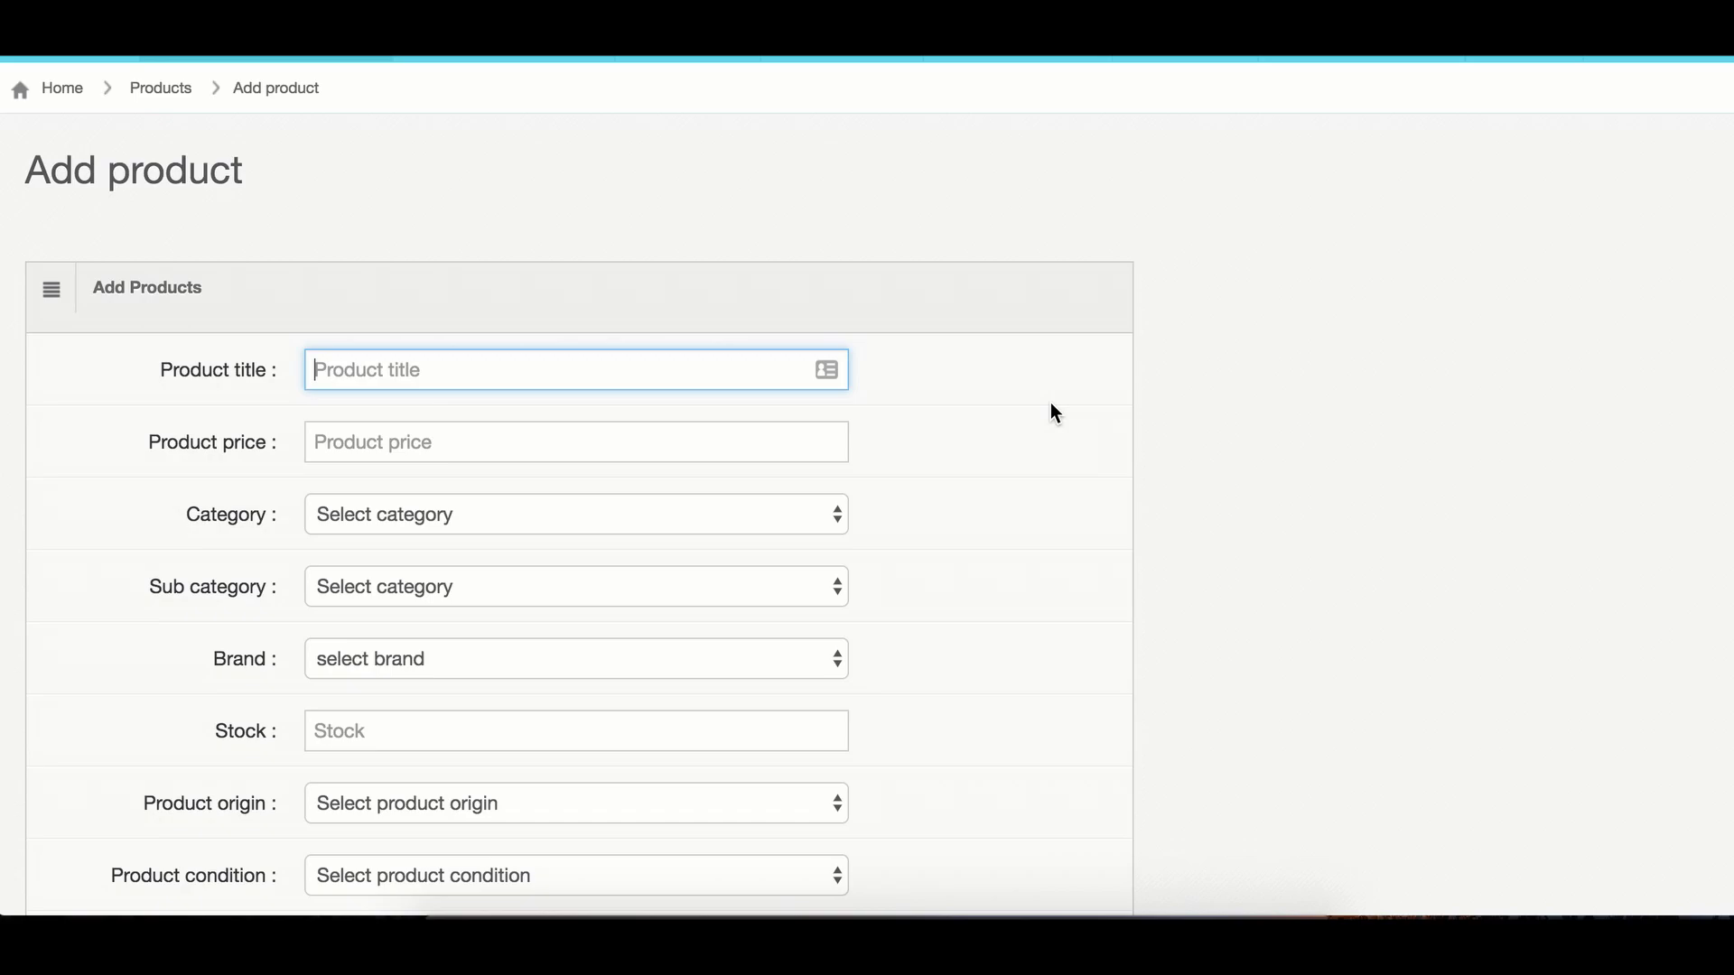
text(Busines Suit)
click(625, 451)
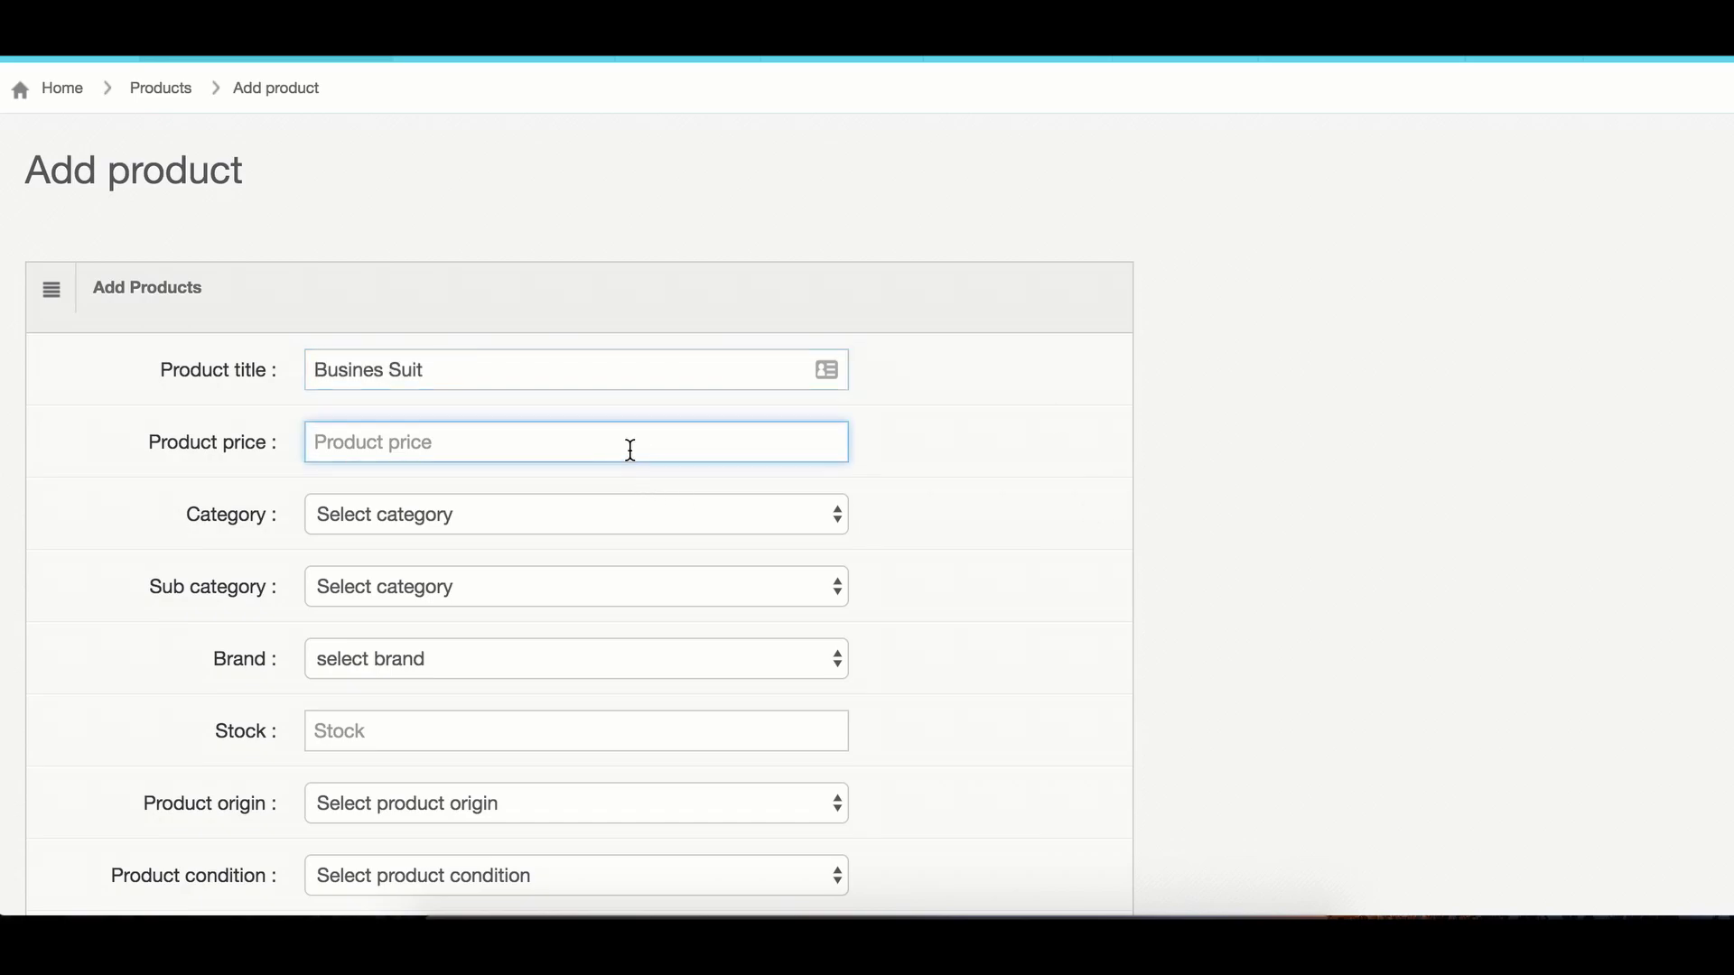
text(70)
Assign the product to the Corporate category and the Business Suit sub category
scroll(1040, 458, down, 2)
click(653, 452)
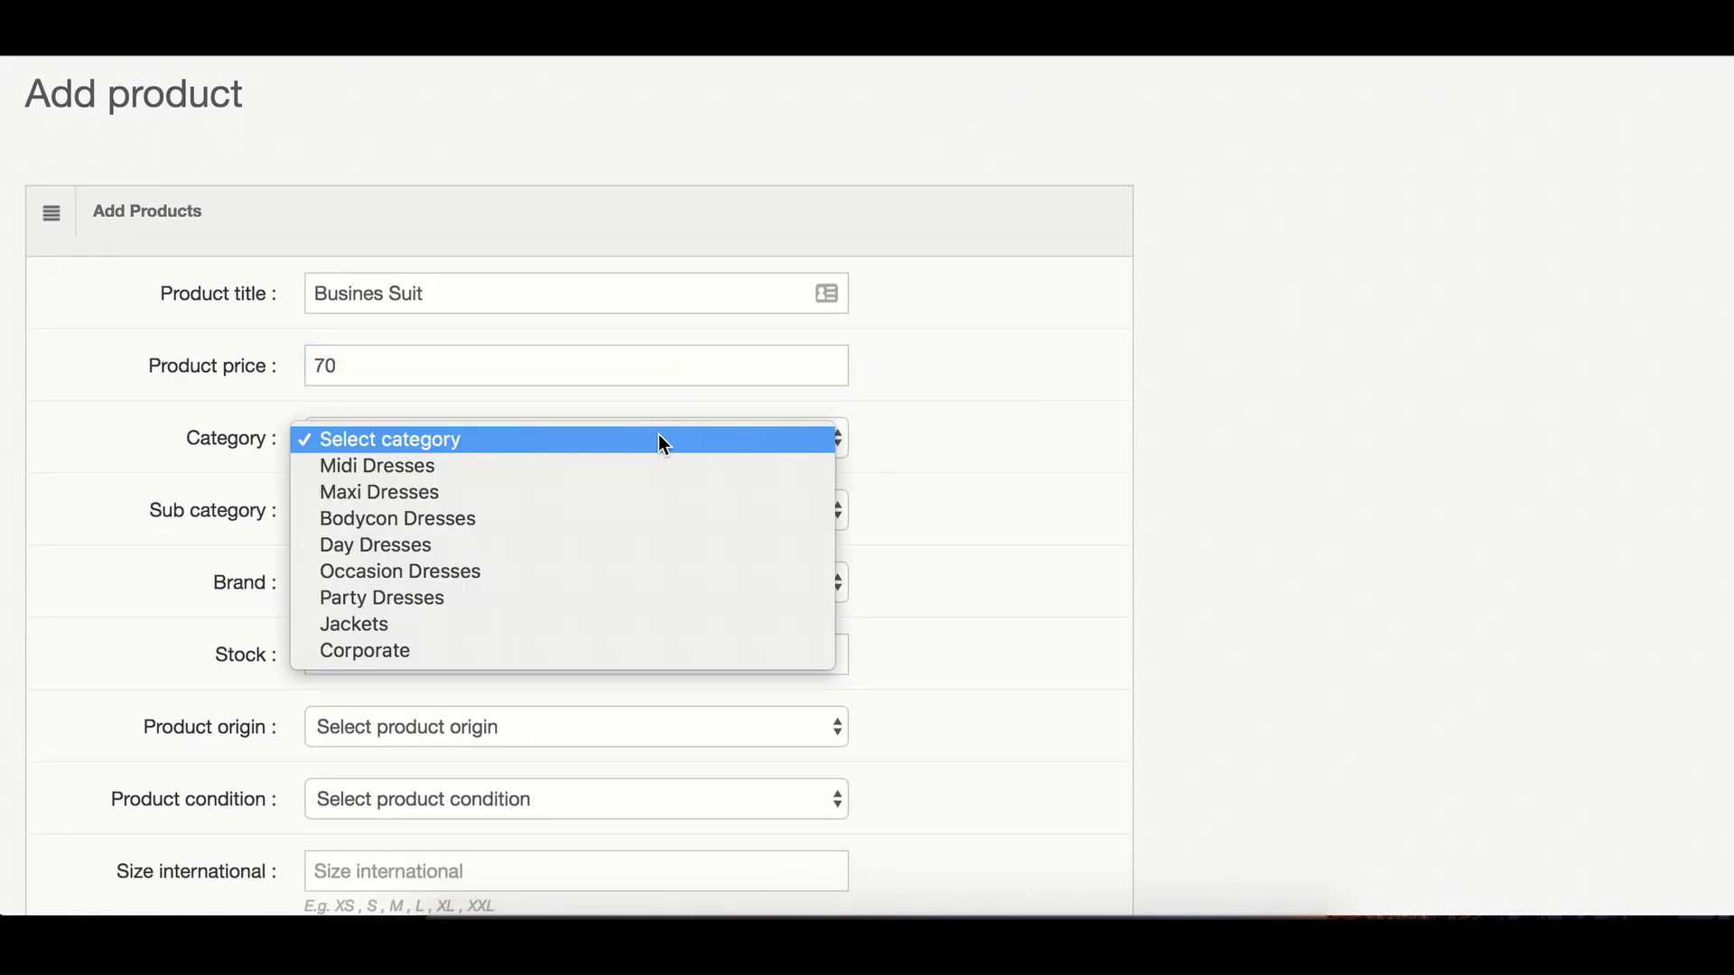
click(394, 661)
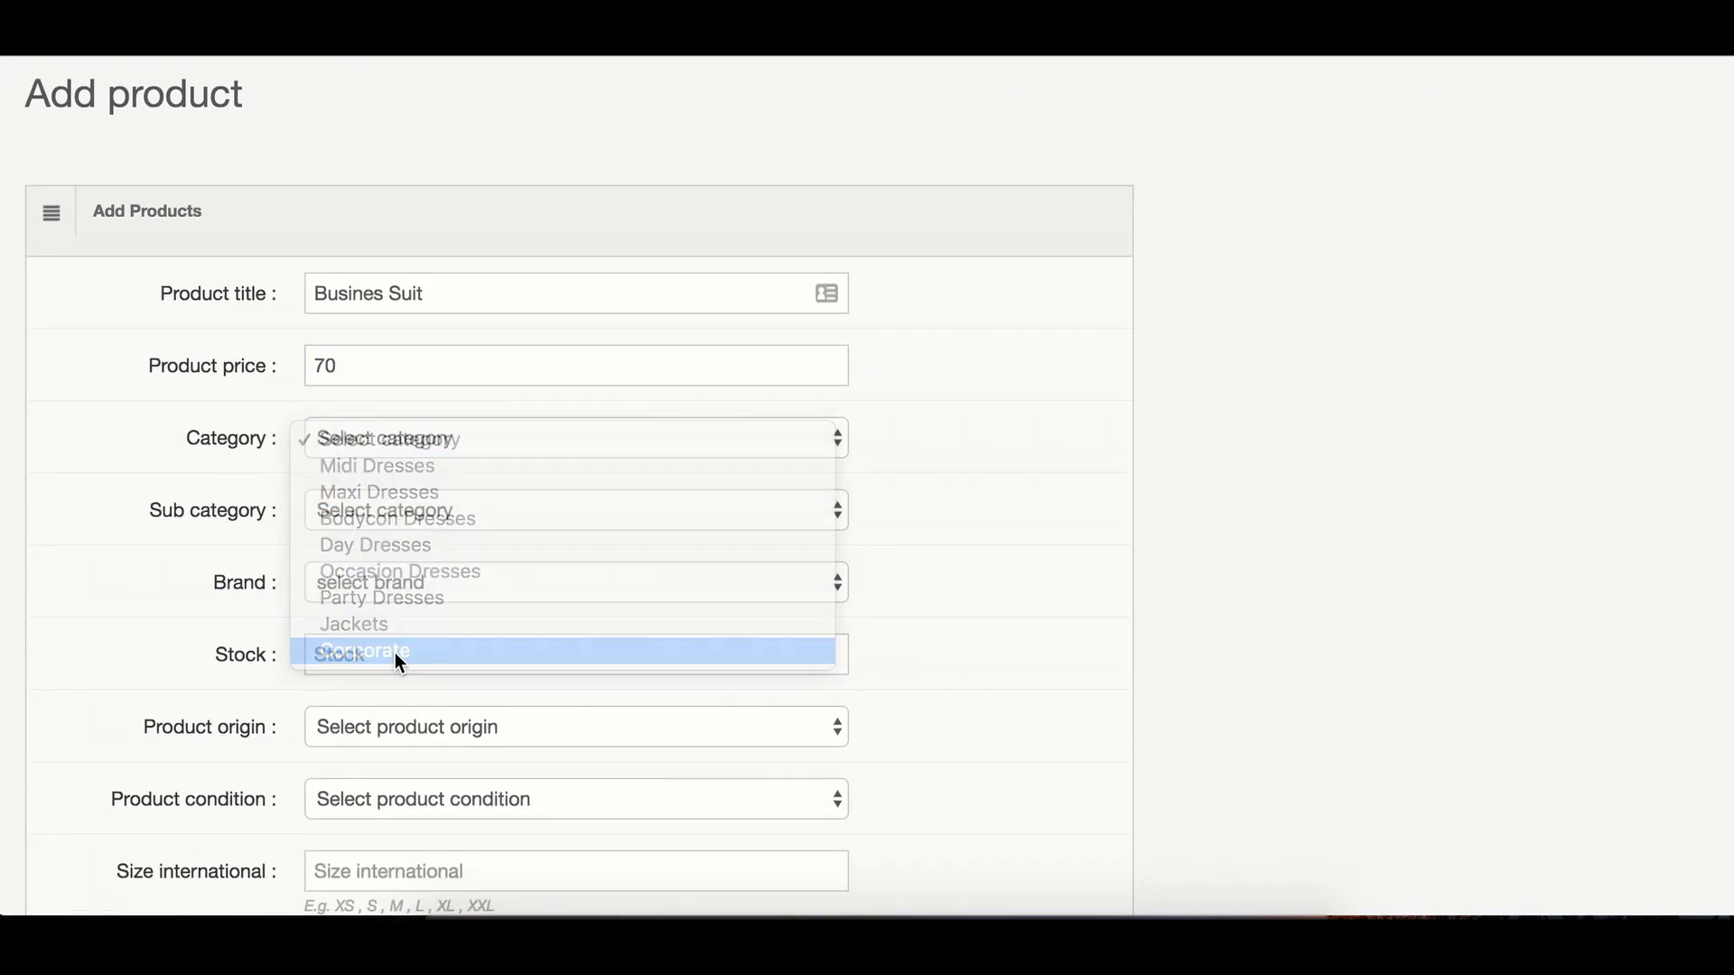
scroll(207, 637, down, 1)
click(495, 459)
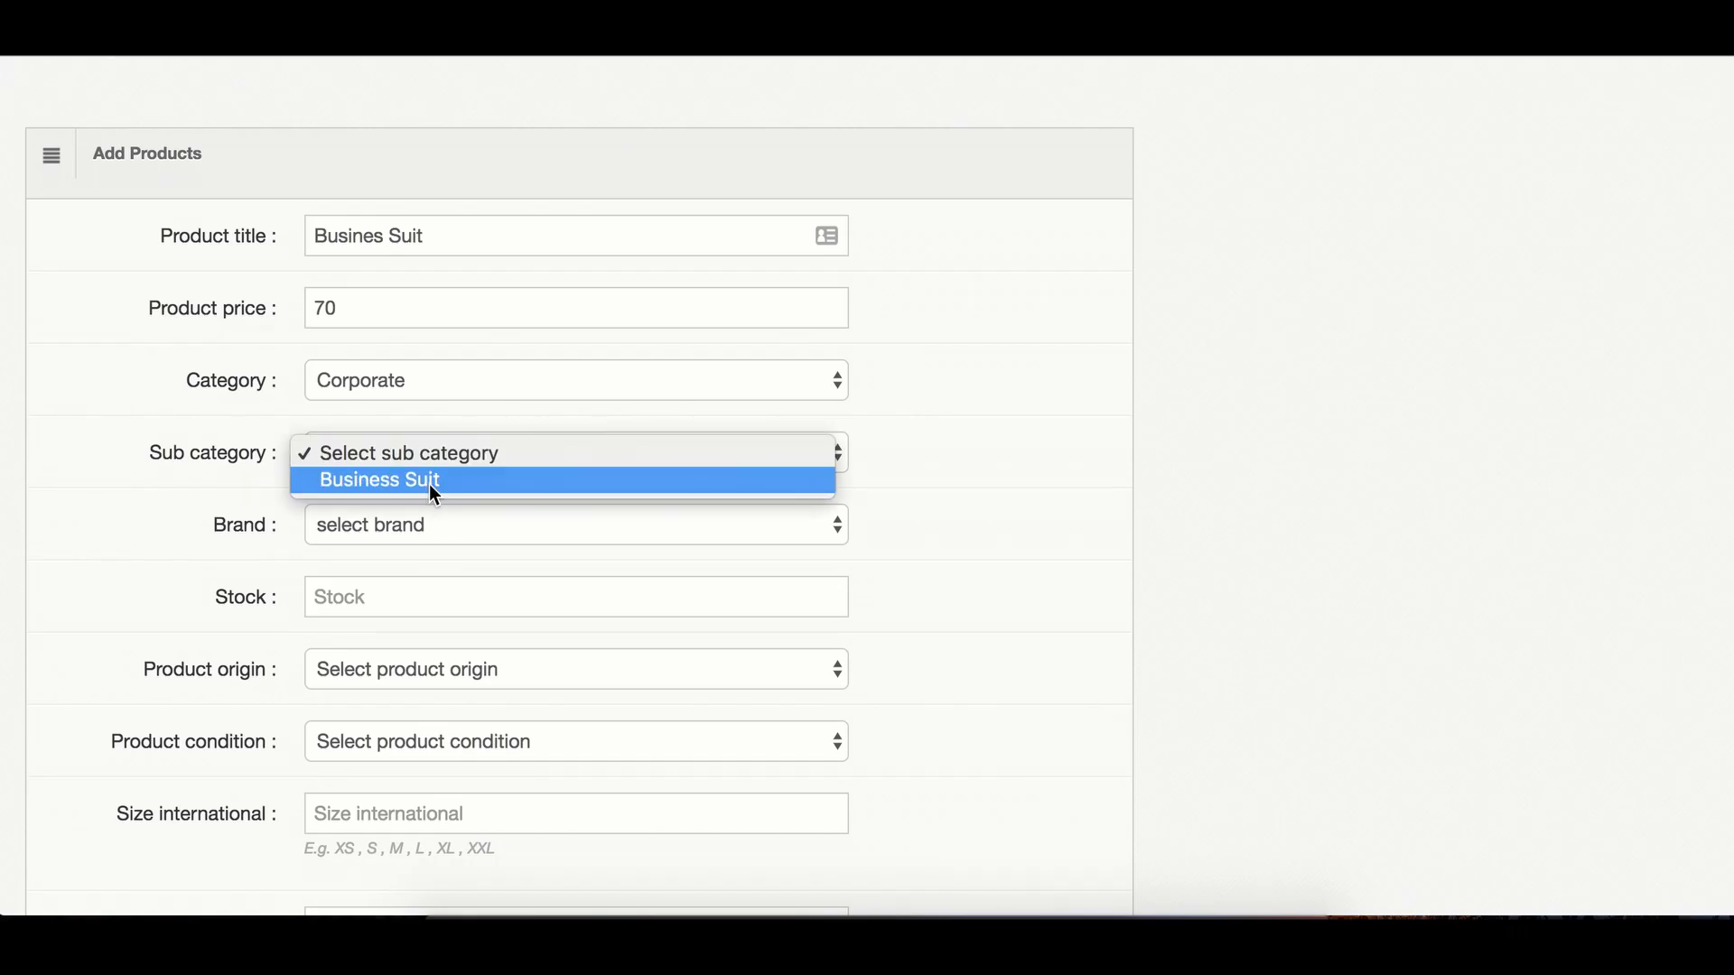
click(431, 480)
Set the product's brand to Style and its stock to 10
scroll(41, 580, down, 2)
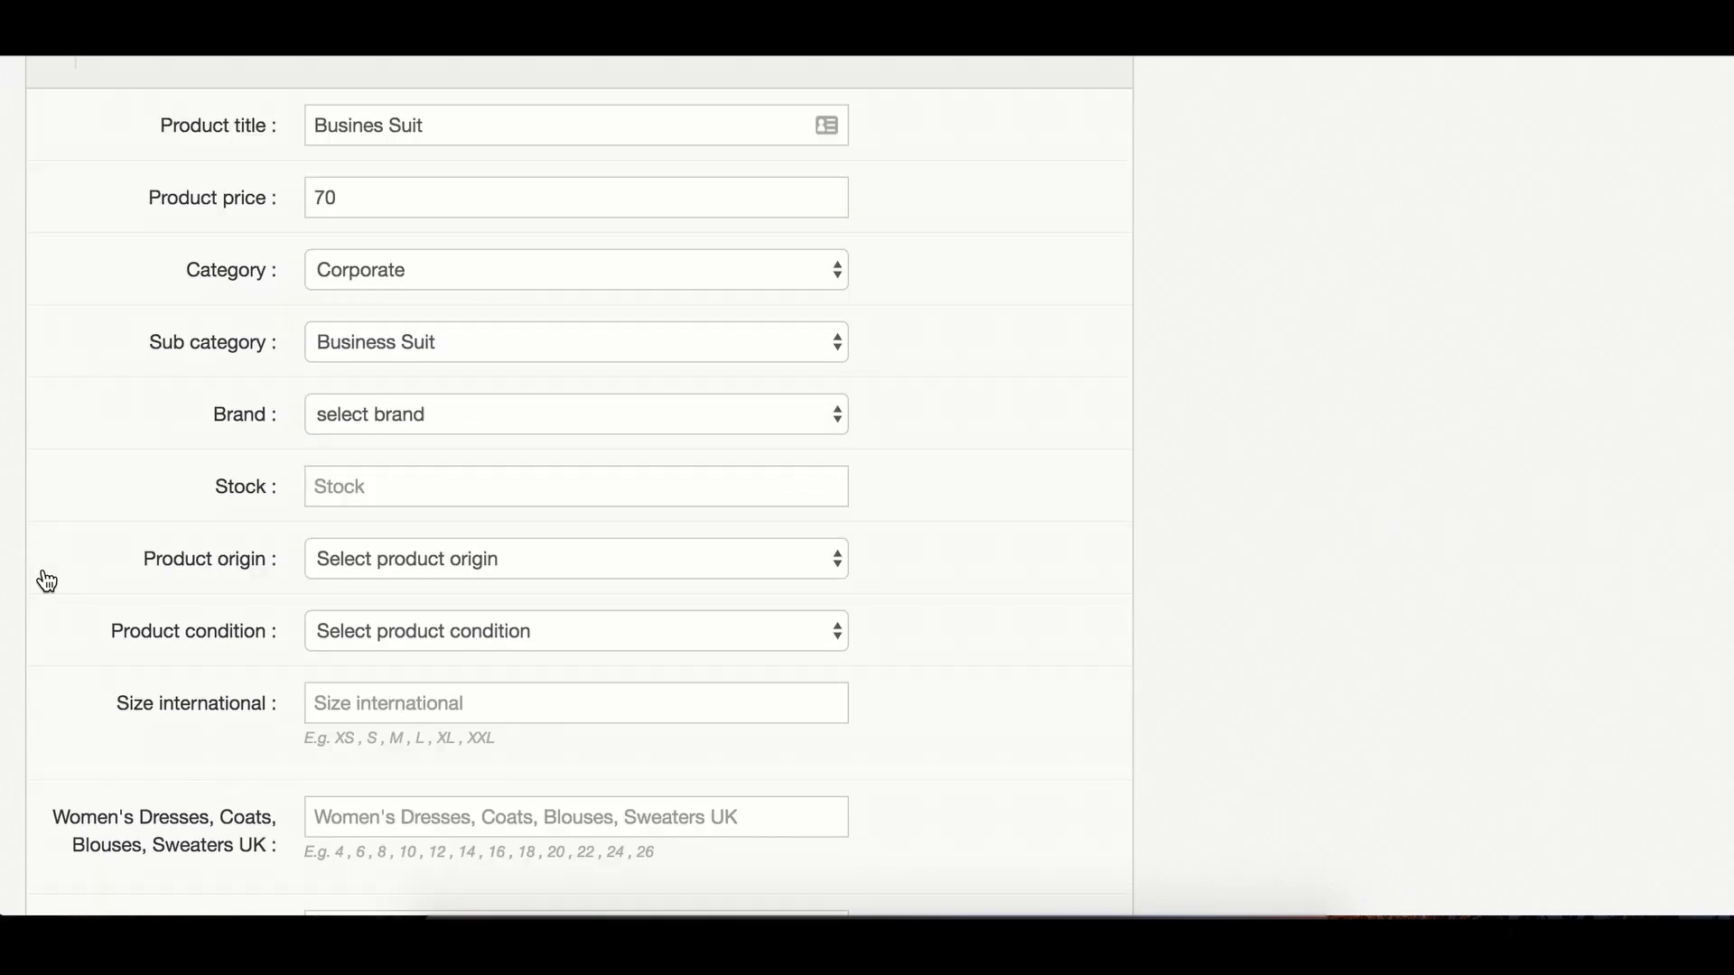
click(414, 423)
click(380, 468)
scroll(392, 447, down, 1)
click(400, 439)
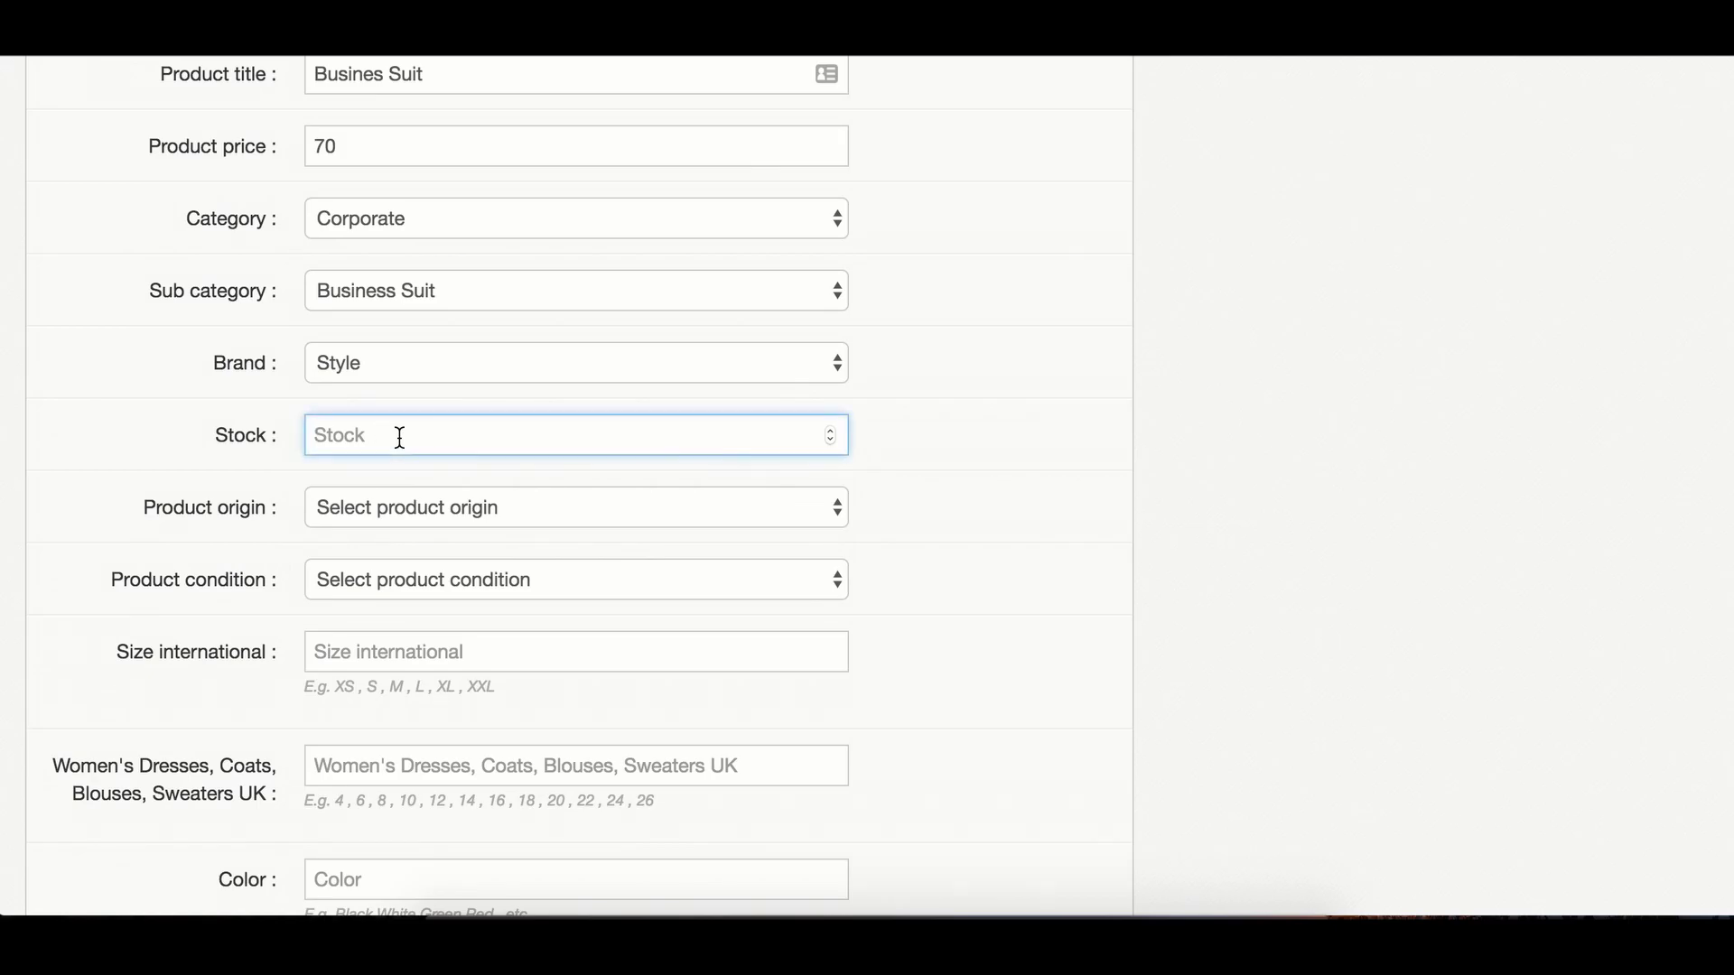
text(10)
Examine the available options for product origin and product condition without choosing any
scroll(226, 411, down, 2)
click(487, 425)
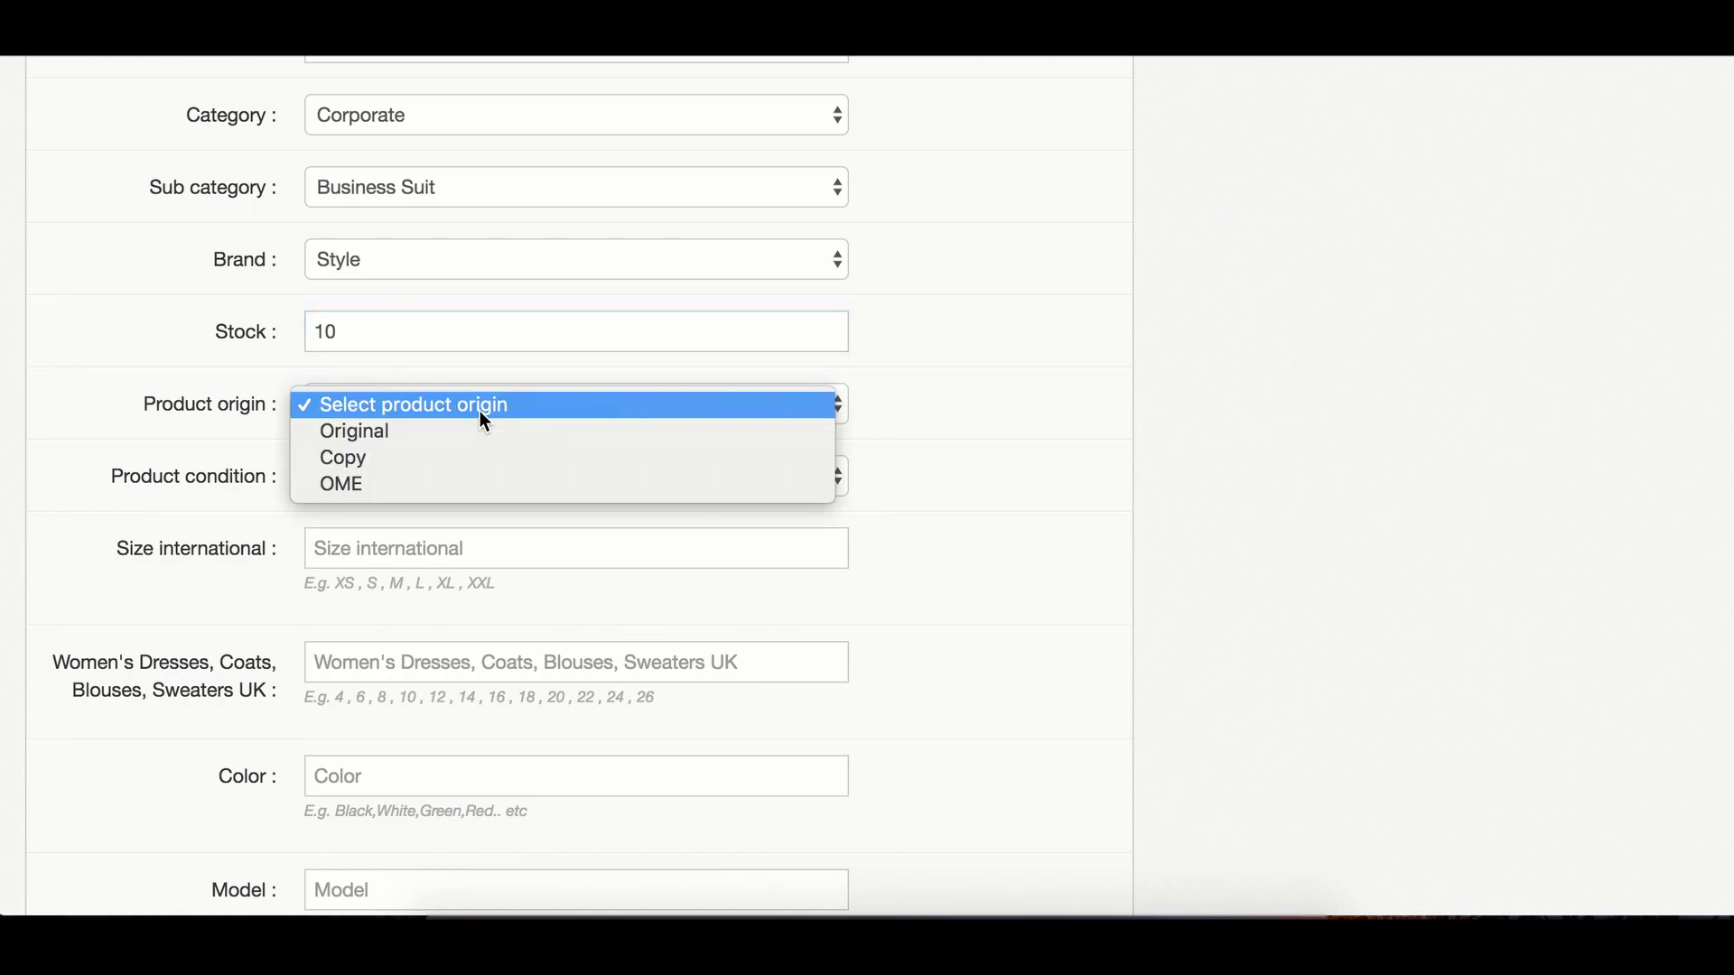
click(475, 414)
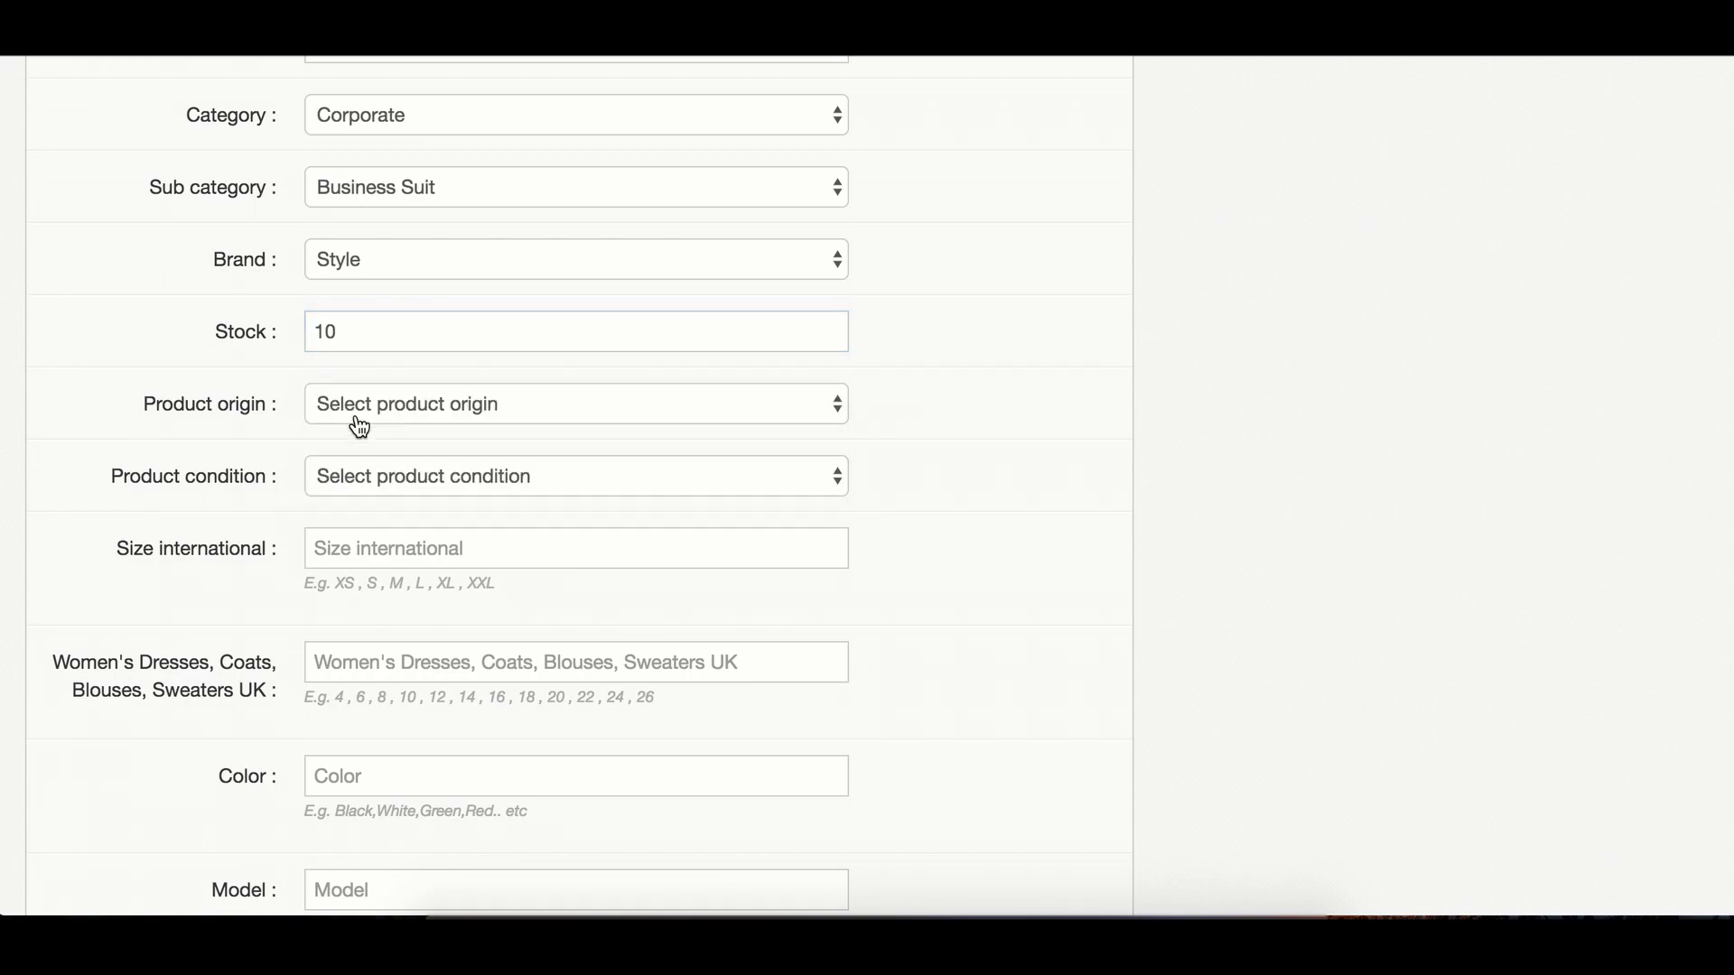
scroll(115, 473, down, 3)
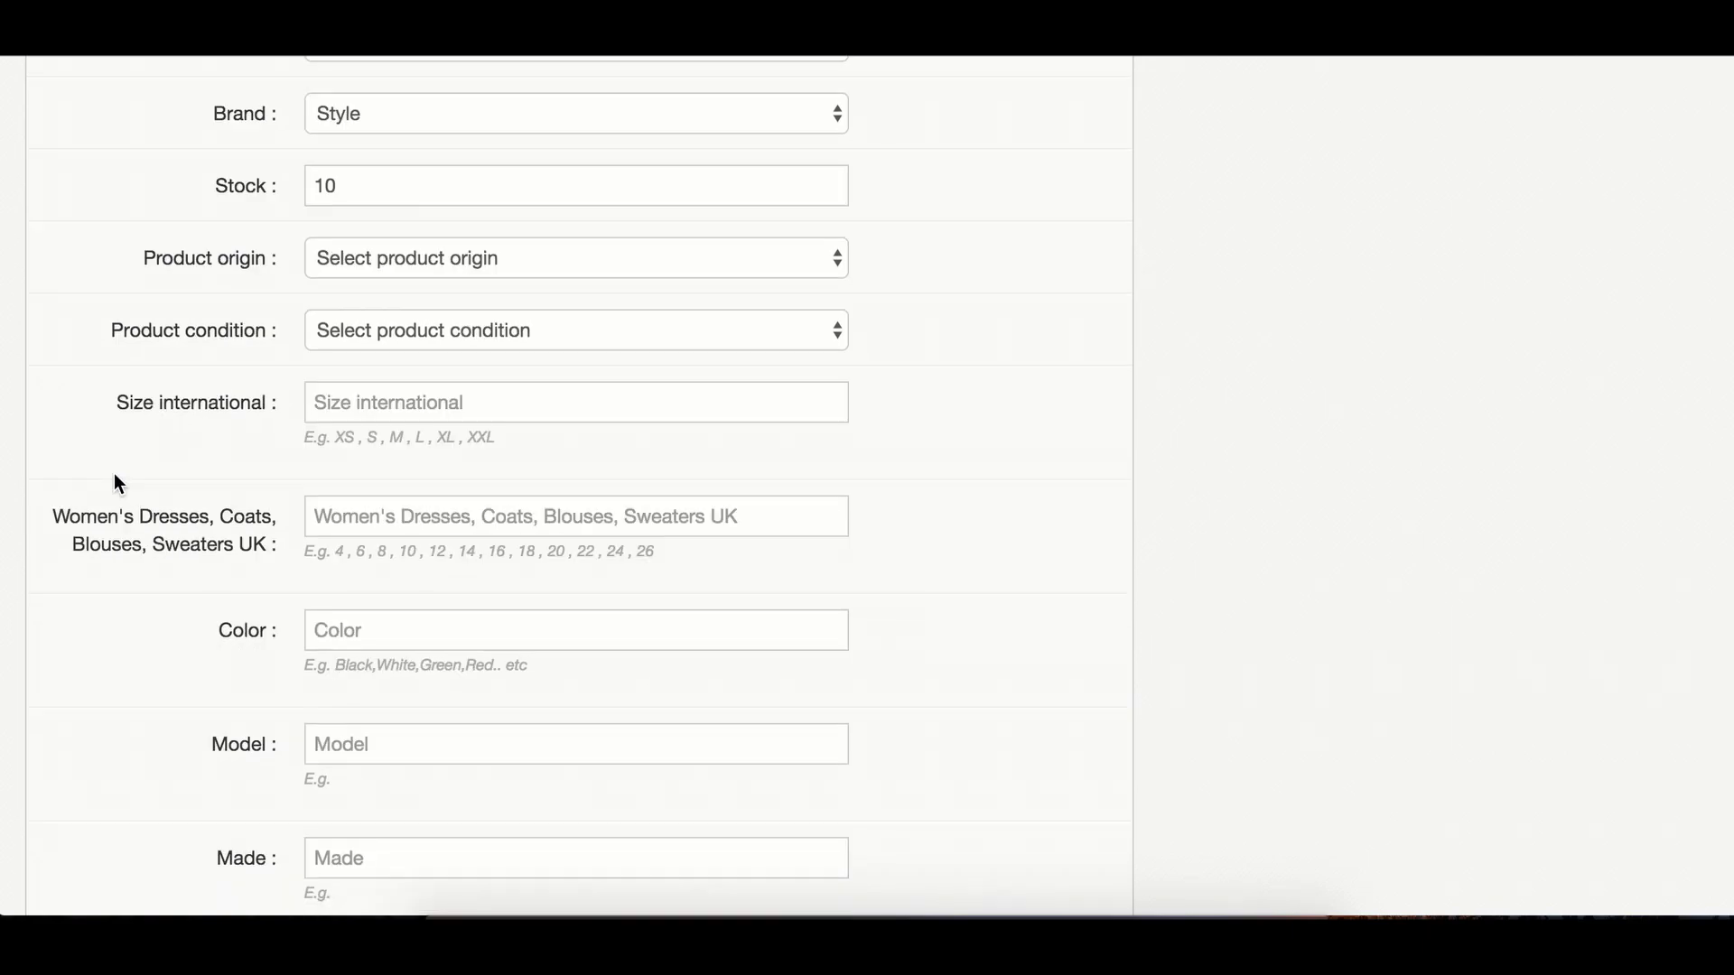
click(371, 332)
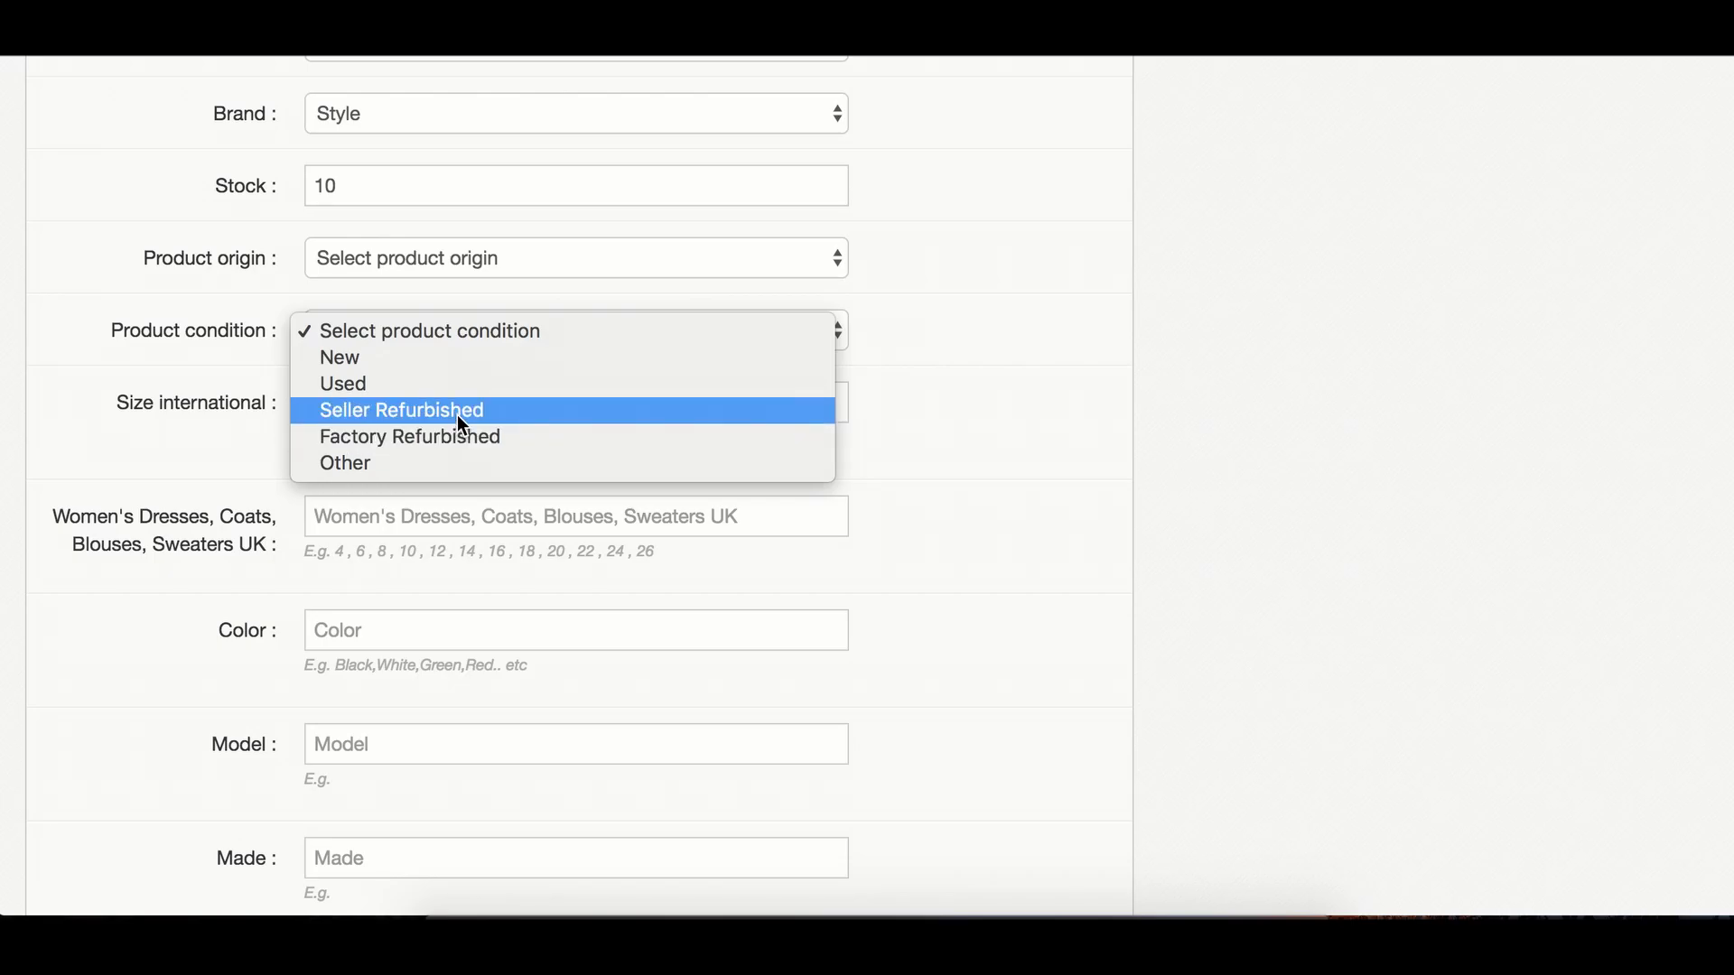
click(106, 365)
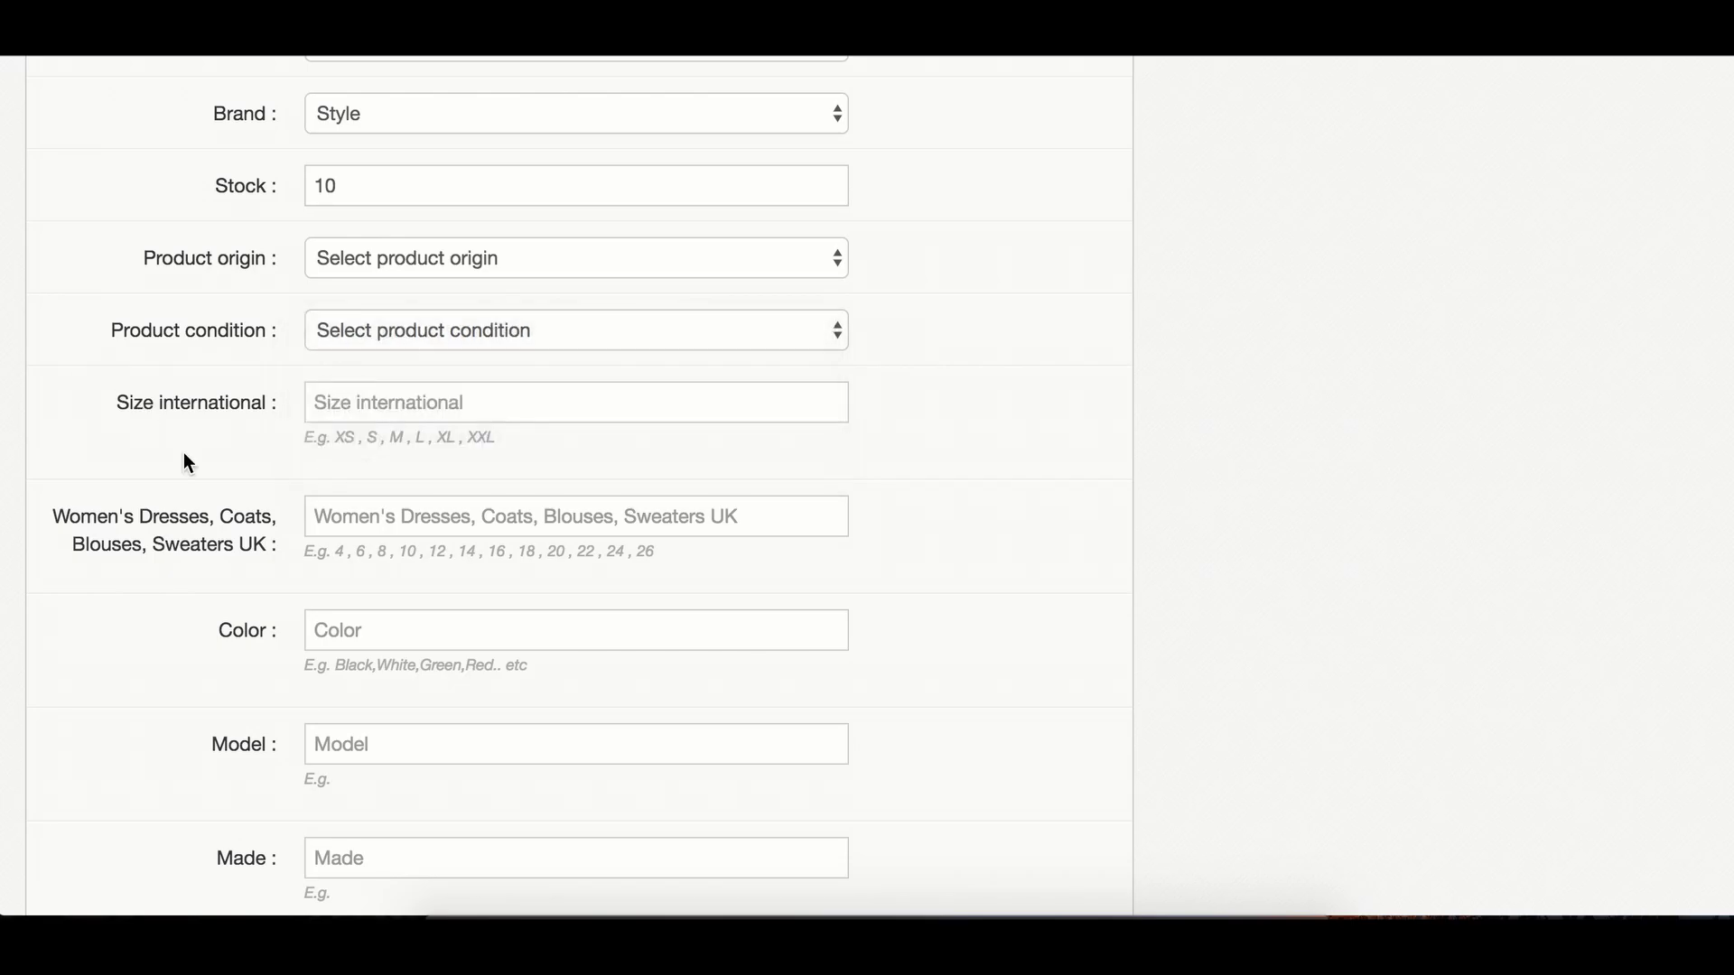
Enter XS,S,M,L as the product's international sizes
scroll(182, 453, down, 1)
scroll(183, 457, down, 2)
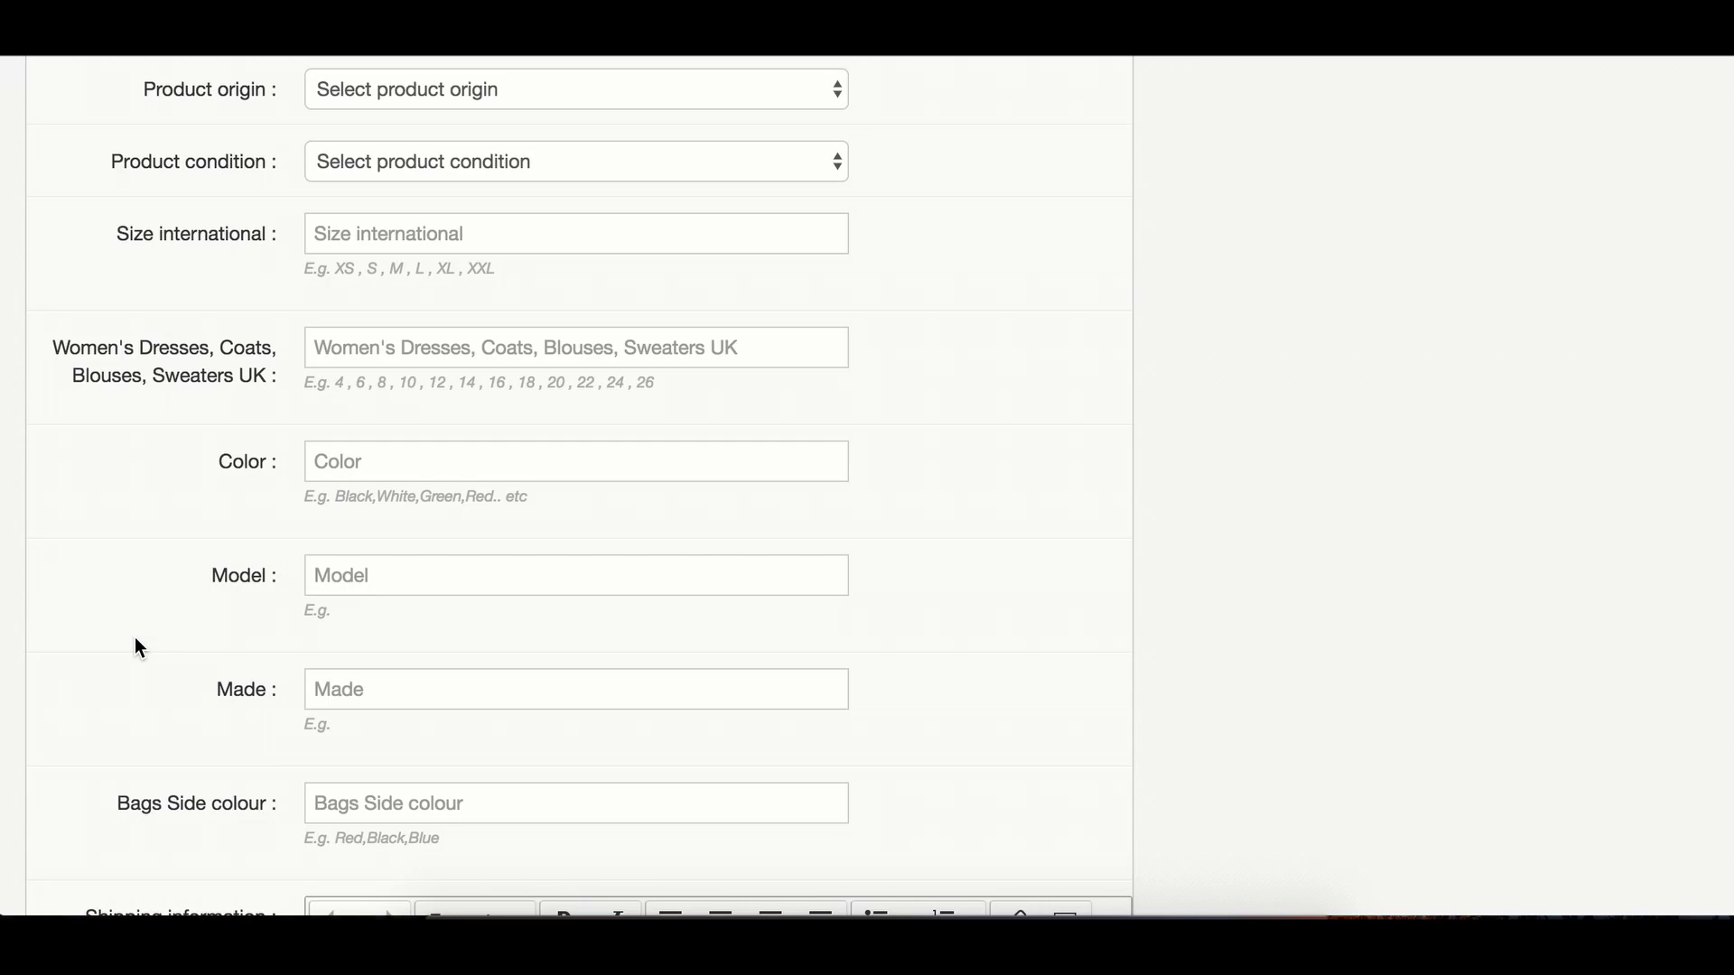
click(402, 226)
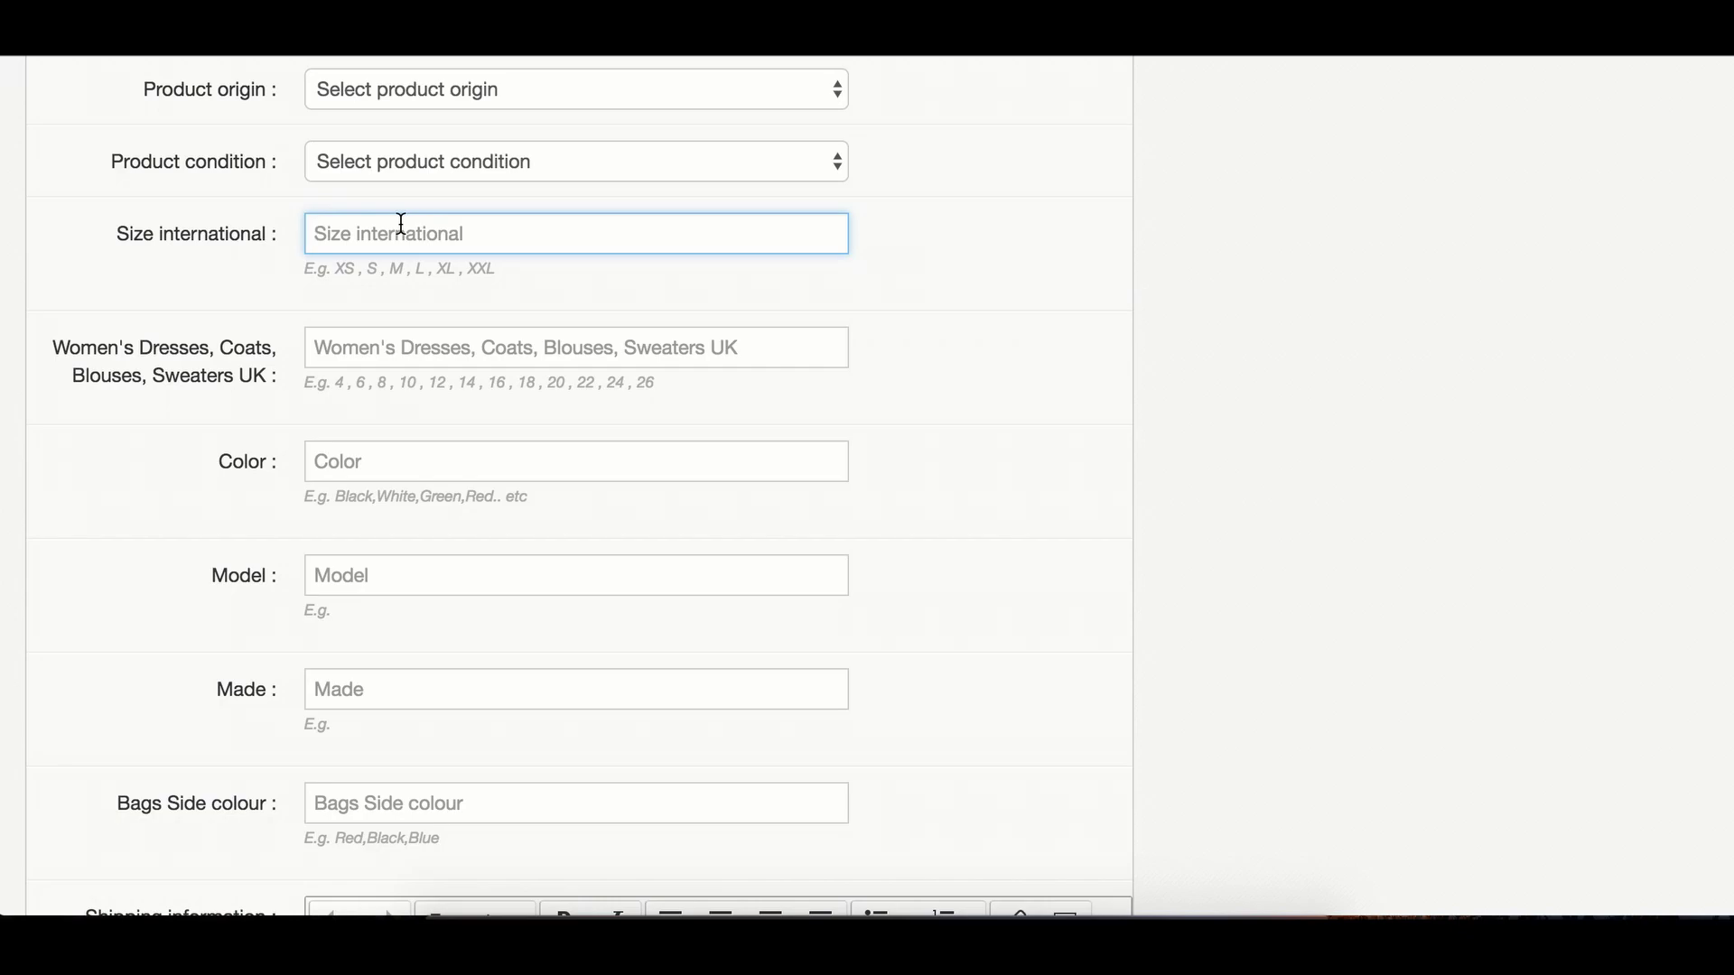
text(XS,S,M,L)
Enter "Blue,Blac" as the product's color and UK as where it is made
scroll(163, 470, down, 2)
click(362, 381)
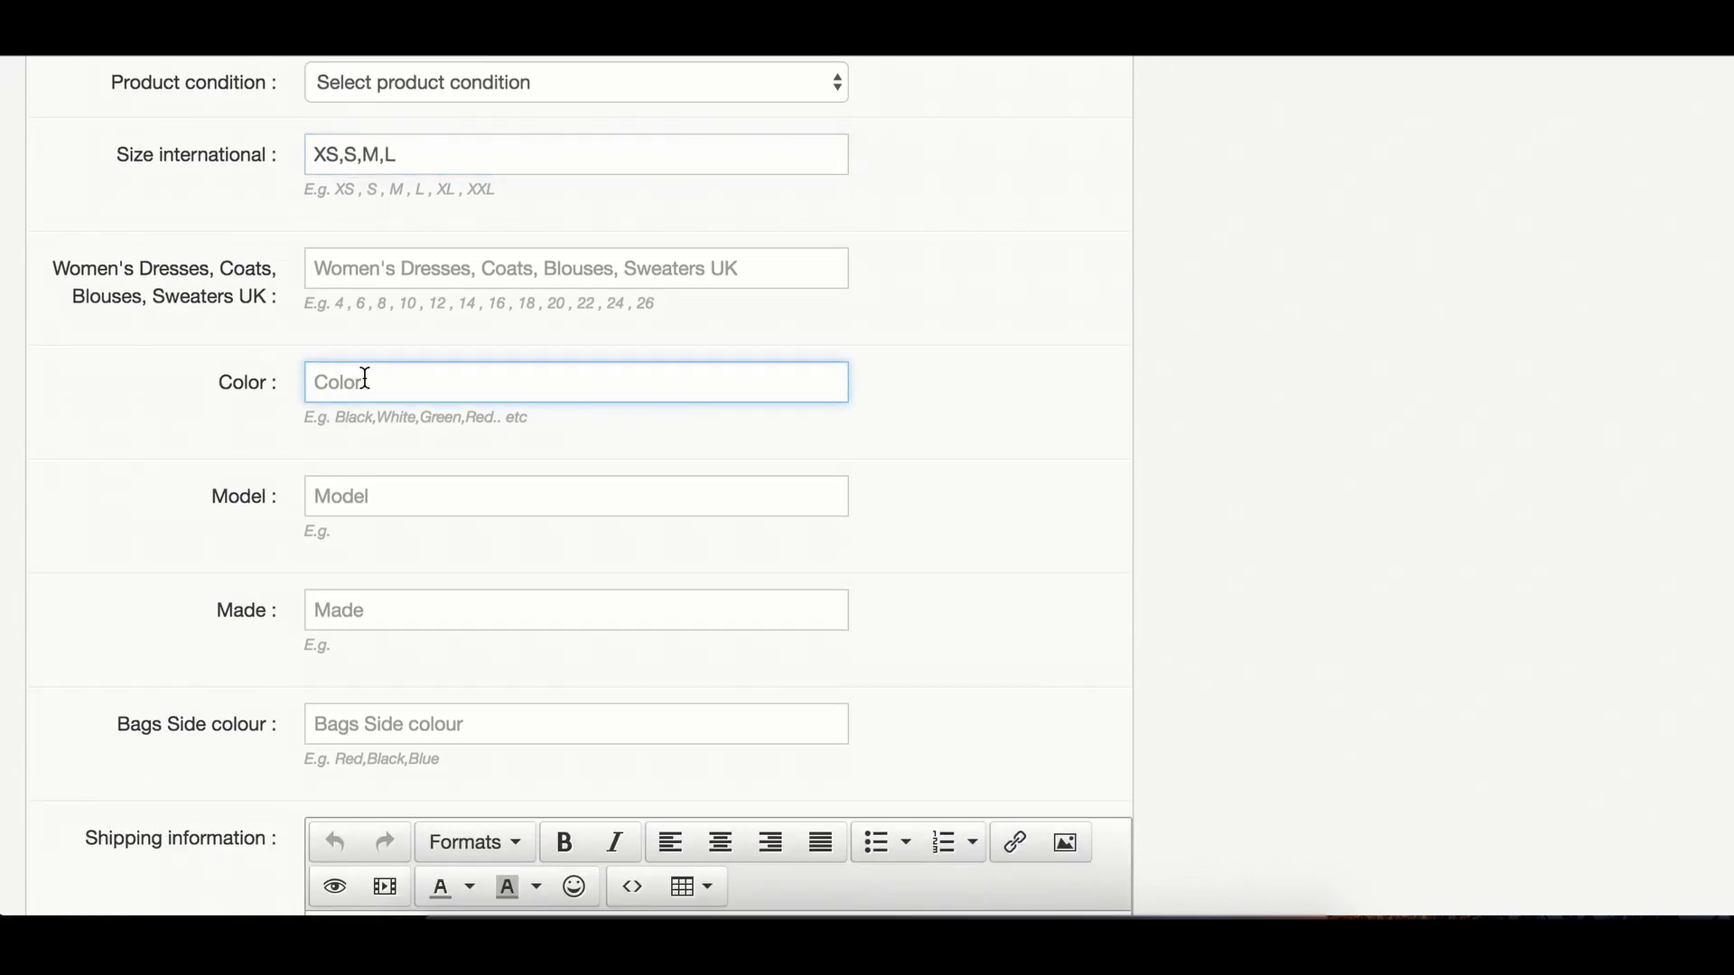
text(Blue,Blac)
scroll(371, 504, down, 2)
click(372, 504)
text(UK)
Write the shipping information on three lines: "We ship worldwide", "Stard £5" and "Express £15"
scroll(77, 610, down, 2)
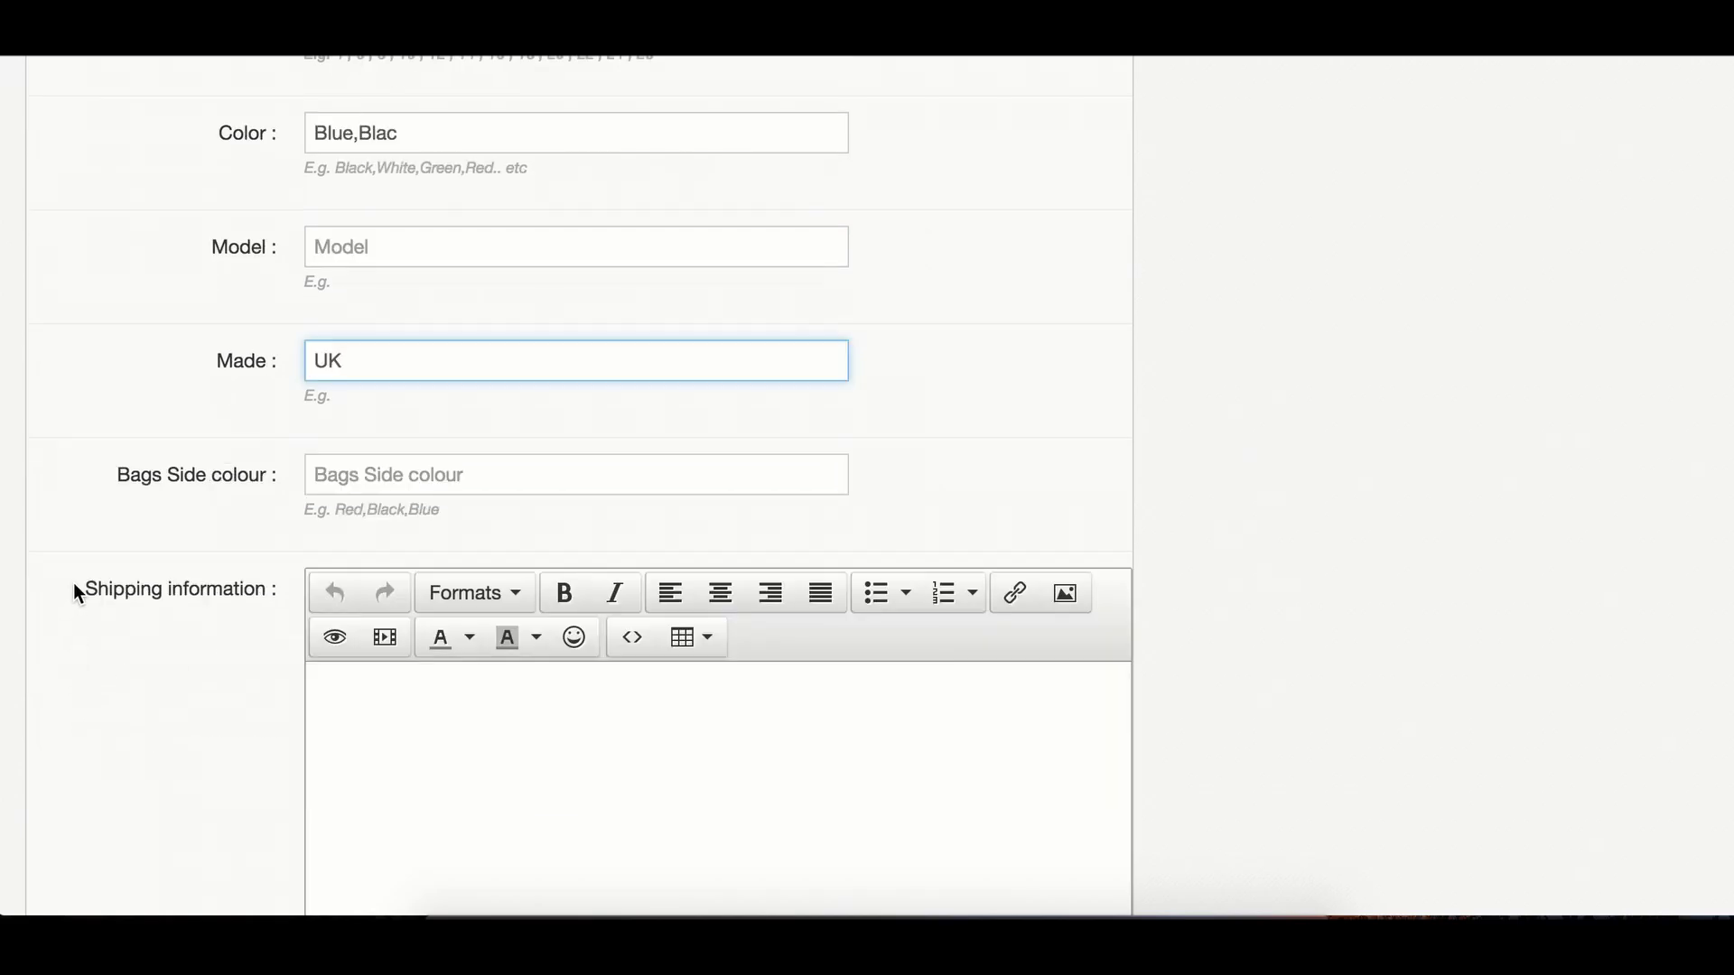
scroll(164, 655, down, 2)
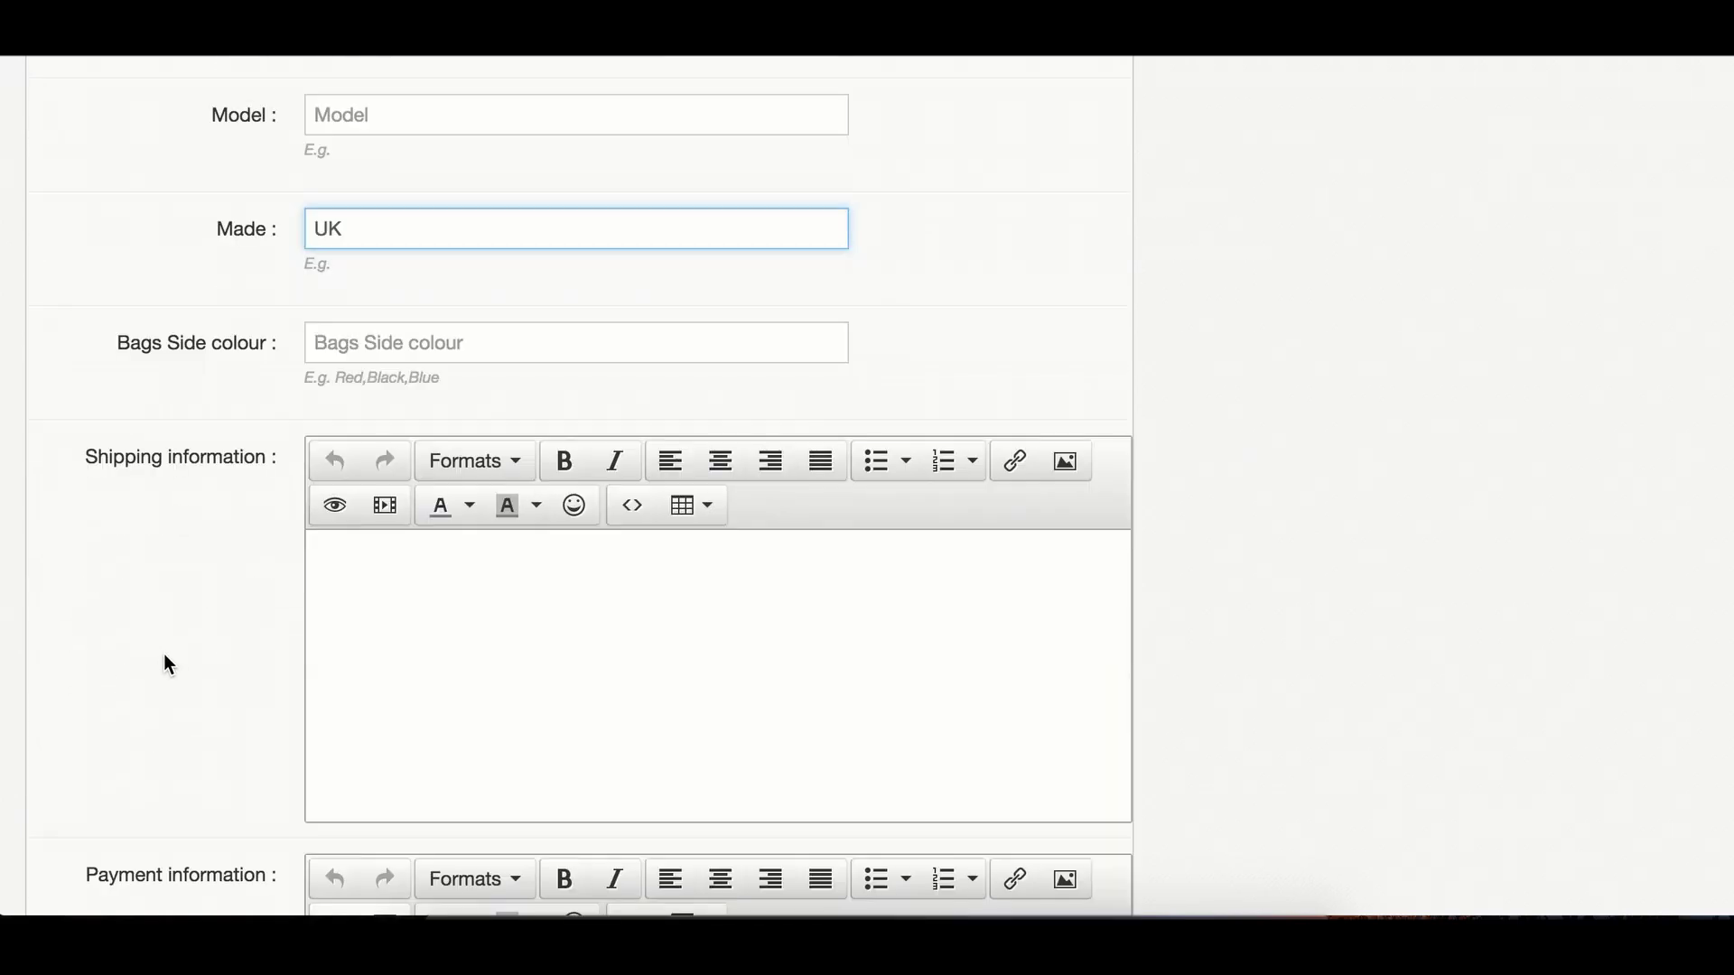
scroll(163, 655, down, 2)
click(419, 477)
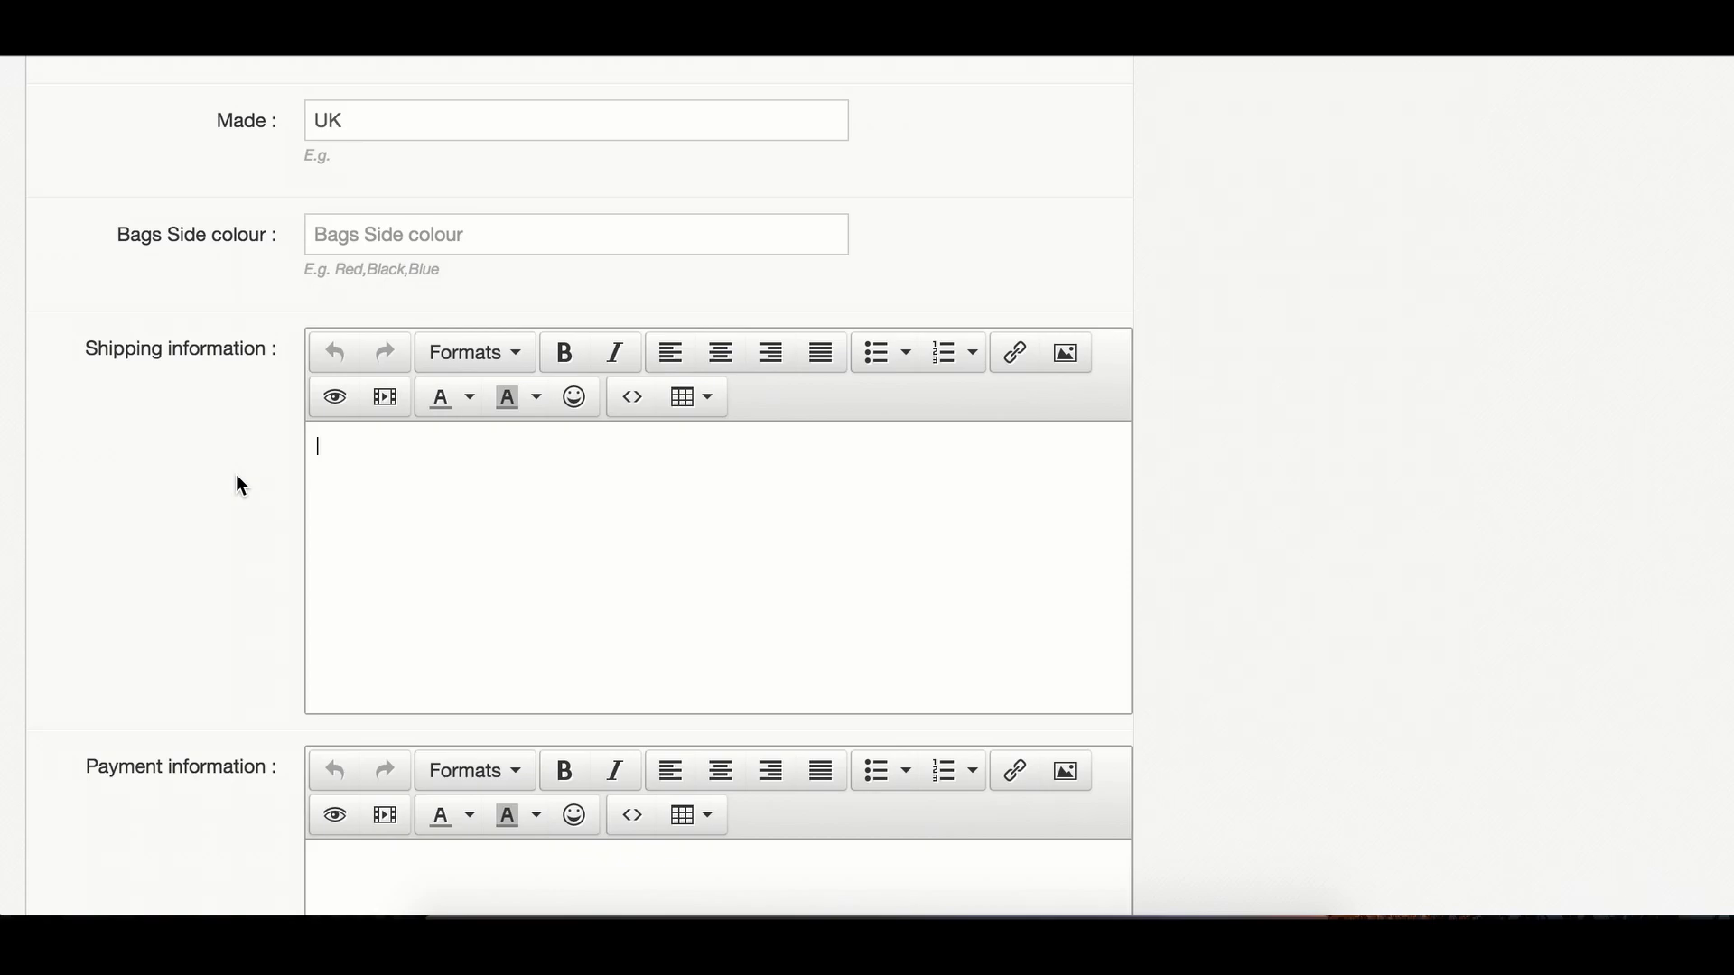
text(We ship worldwide)
key(Return)
text(St)
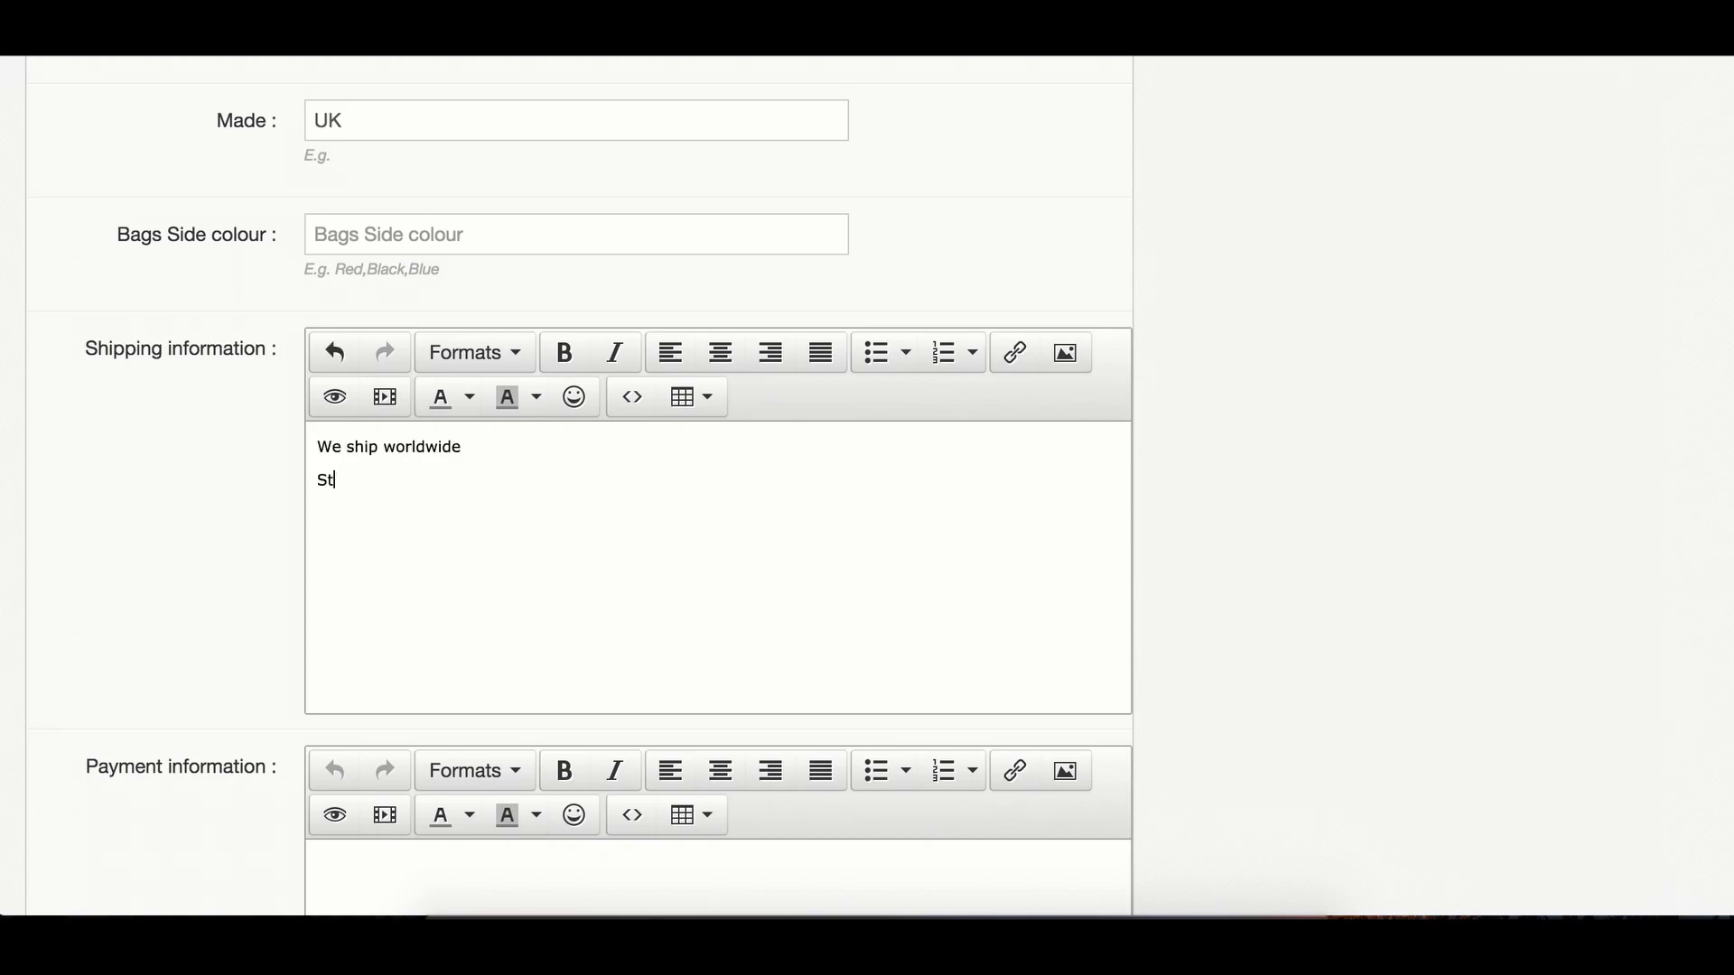
text(ard £5)
key(Return)
text(Express £15)
Write the payment information on two lines: "No refunds." and "We accept cards and Paypal"
scroll(128, 625, down, 5)
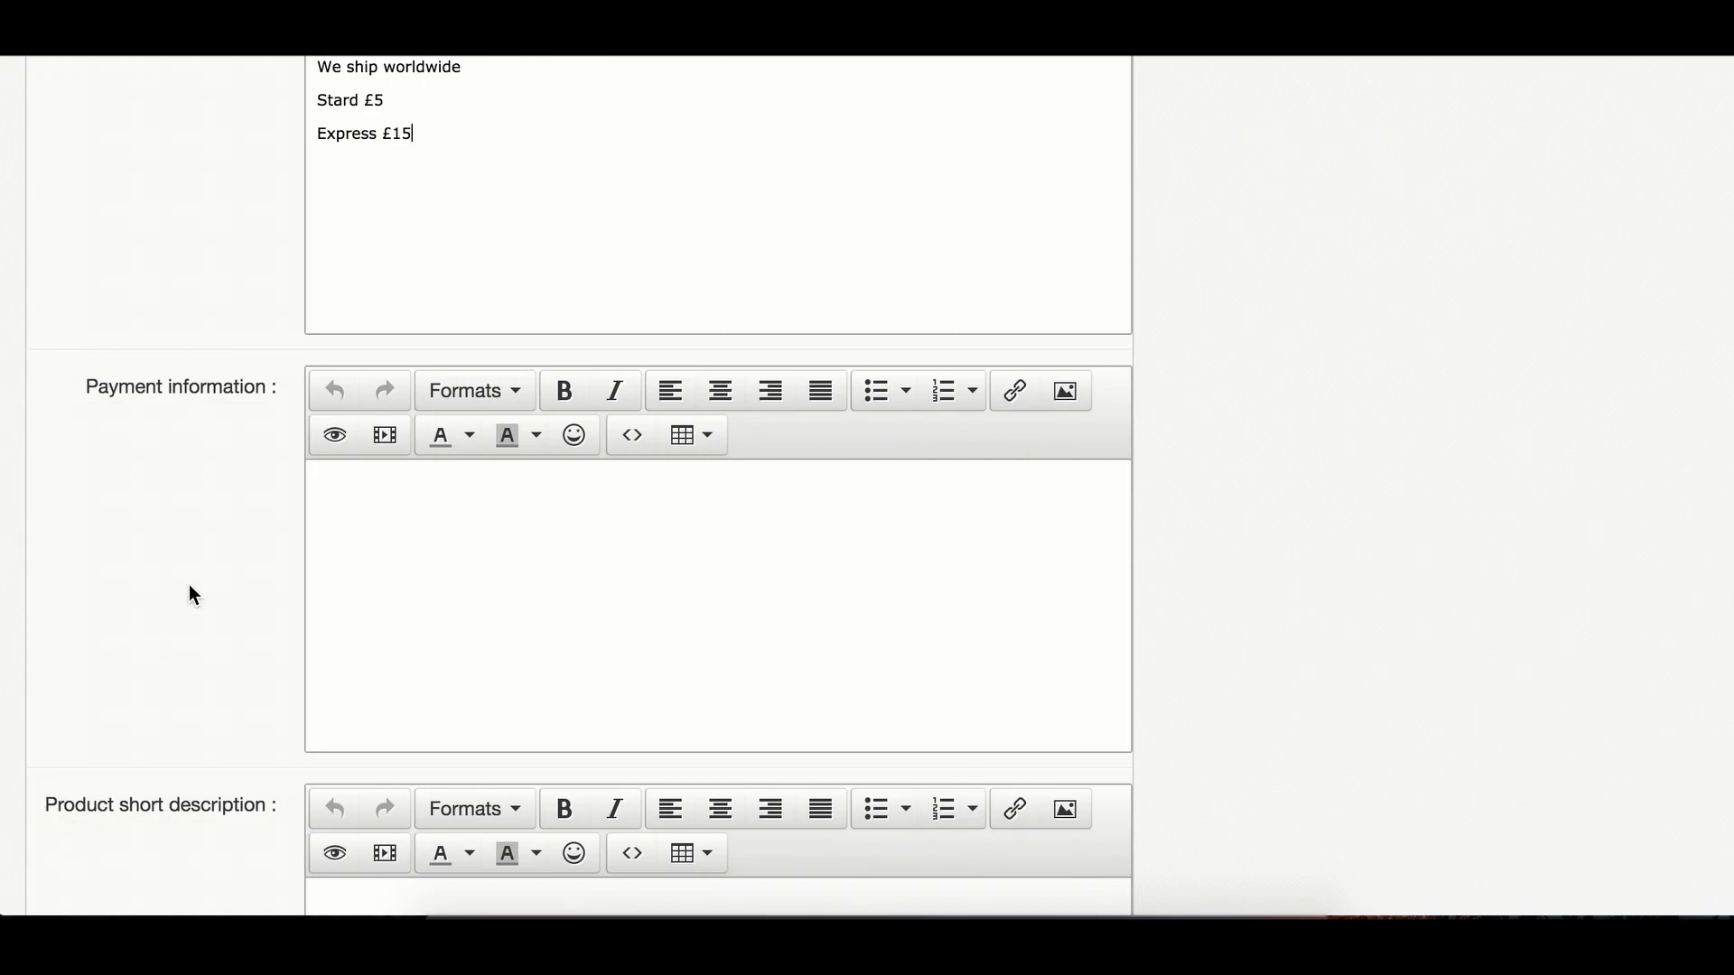
click(421, 567)
text(No refunds.)
key(Return)
text(We accept cards and Paypal)
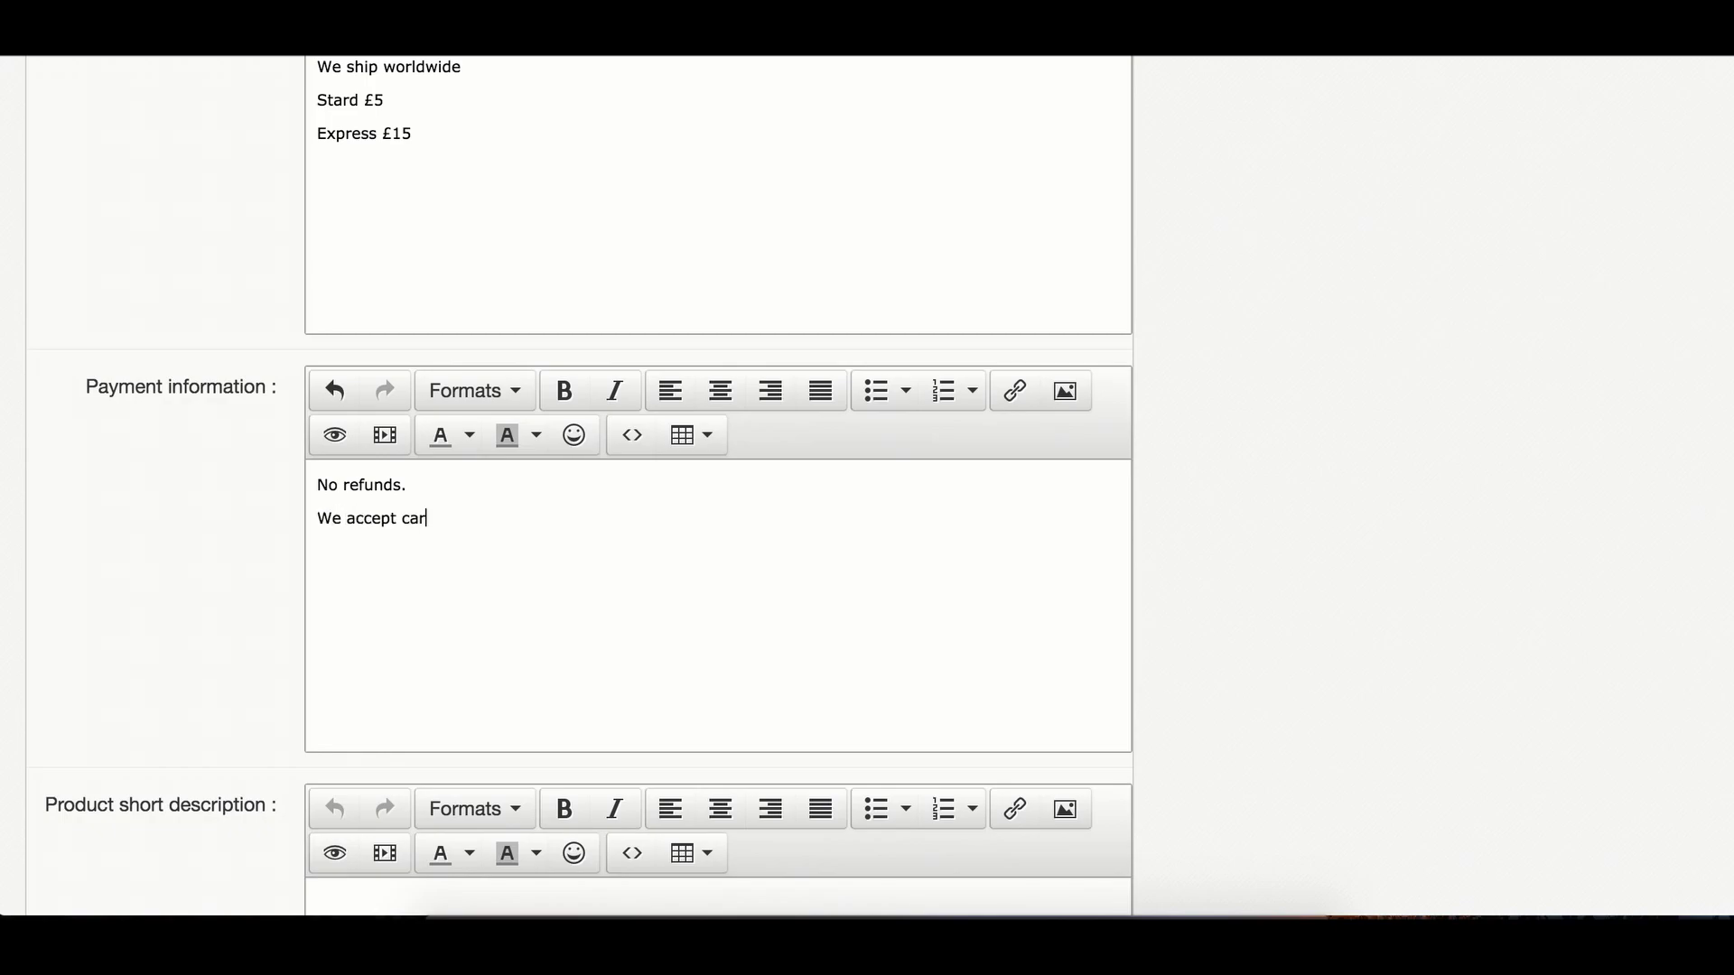
Enter "Beautifully tailored suits" as the product's short description
scroll(276, 660, down, 4)
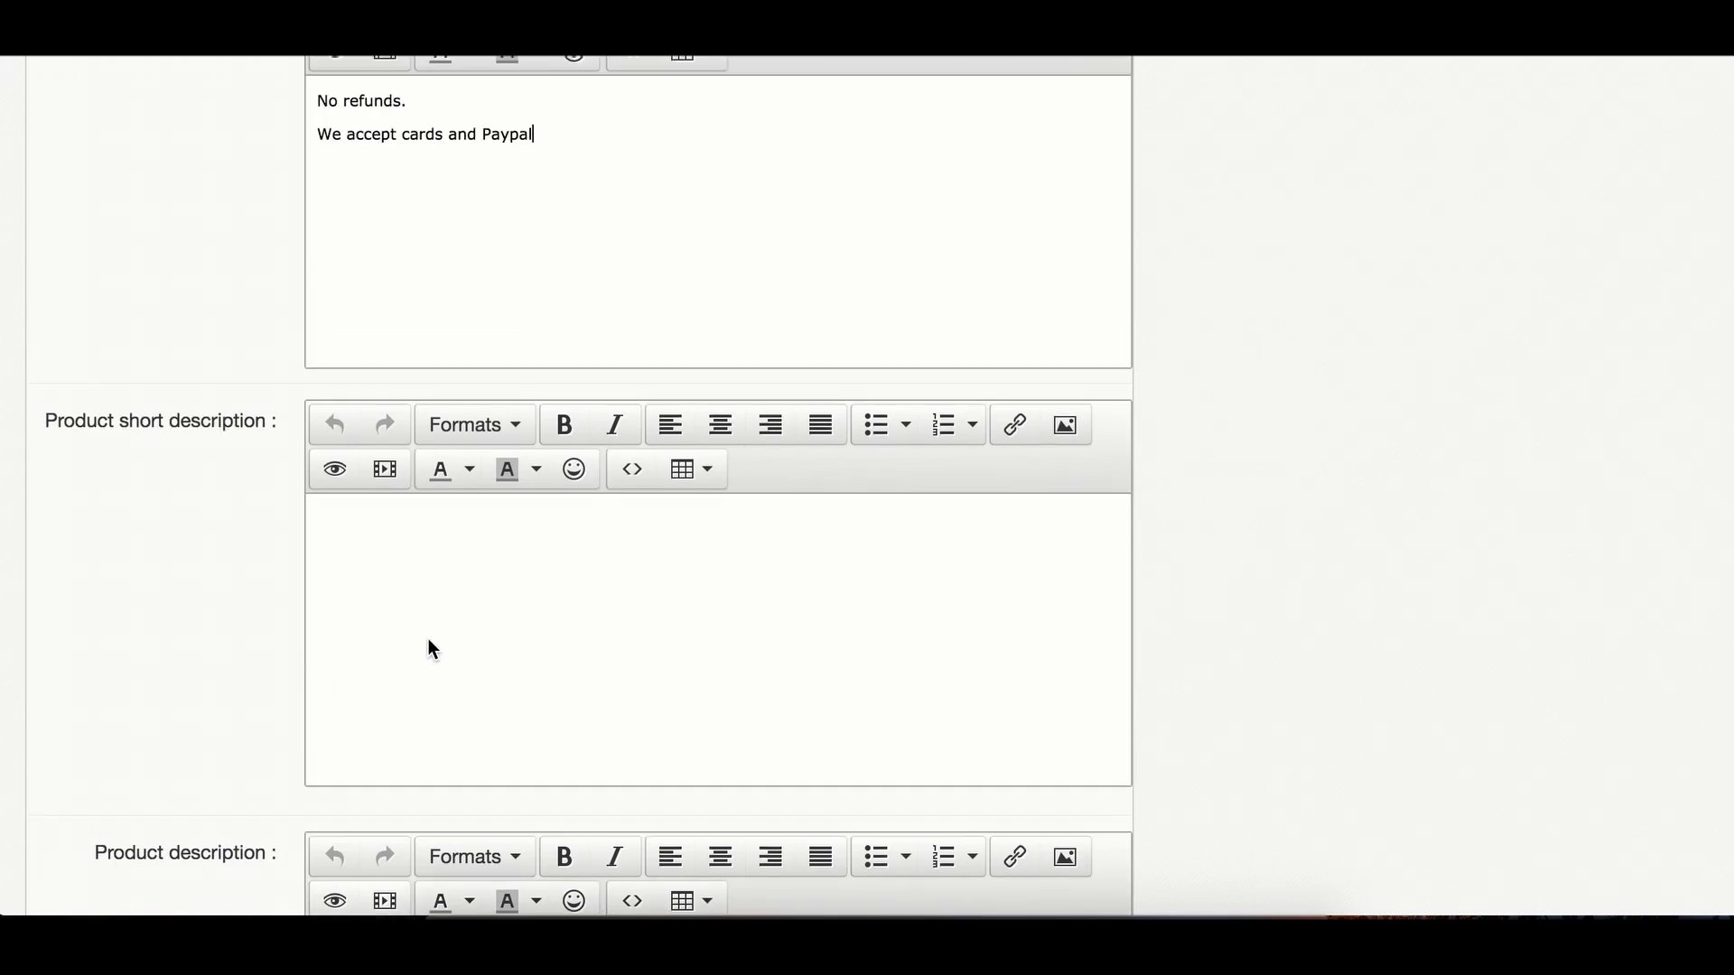
click(417, 600)
scroll(211, 636, down, 1)
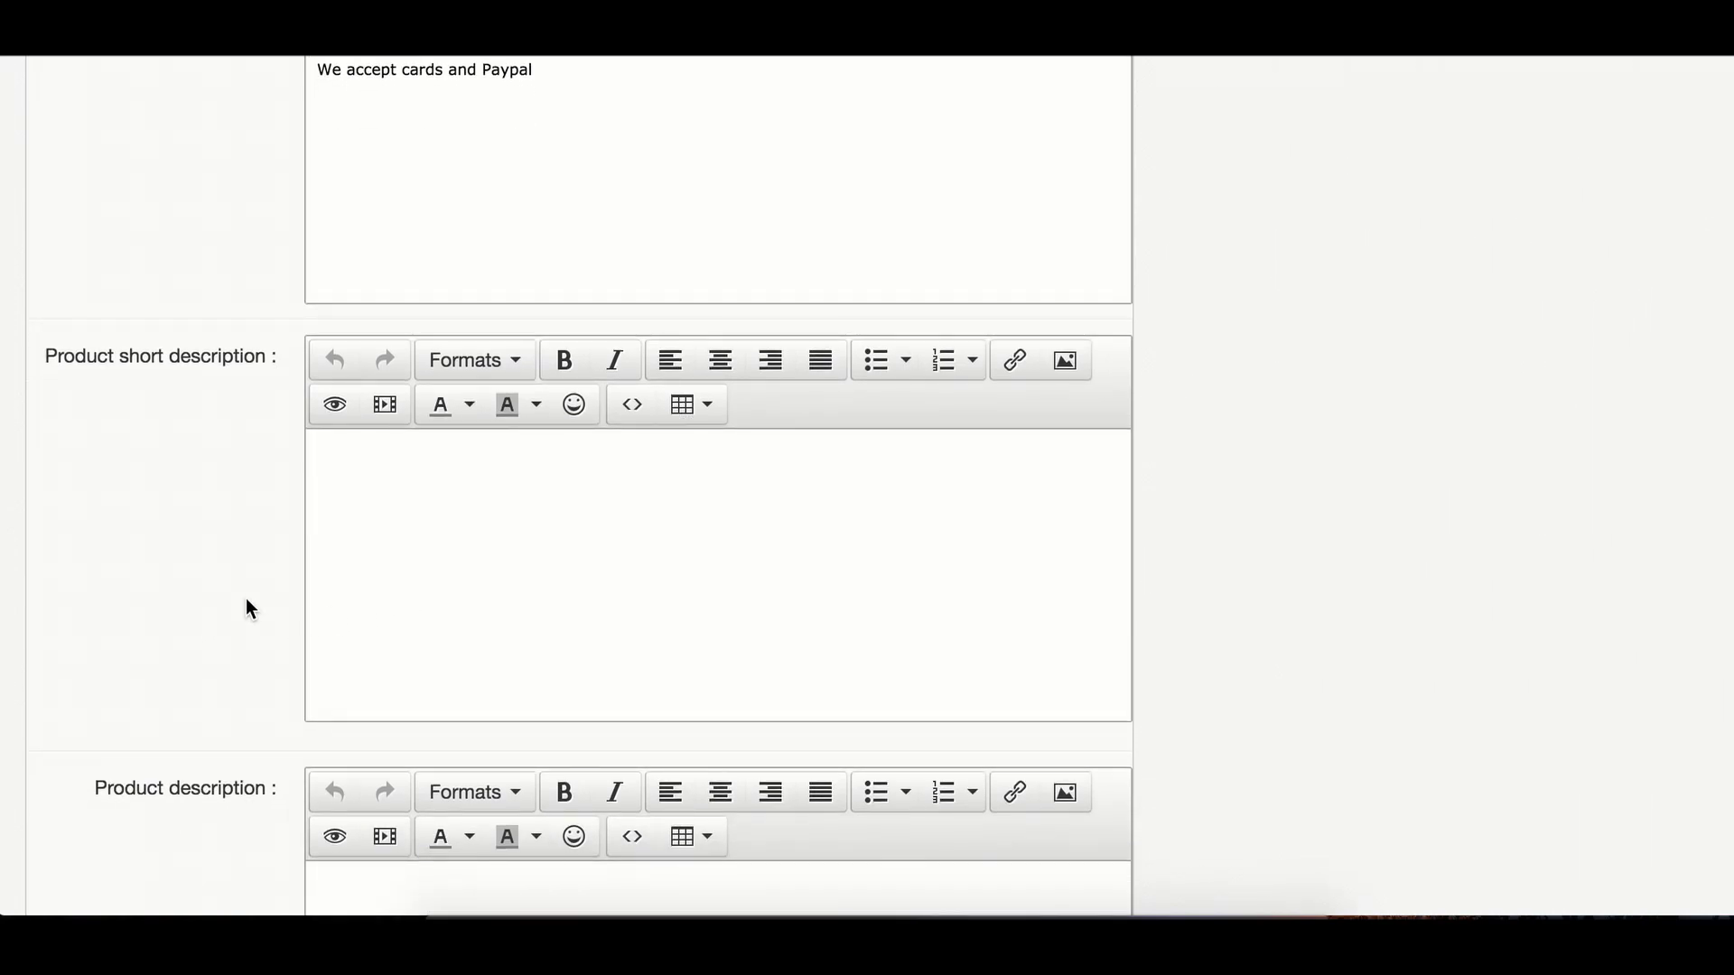
text(Beau)
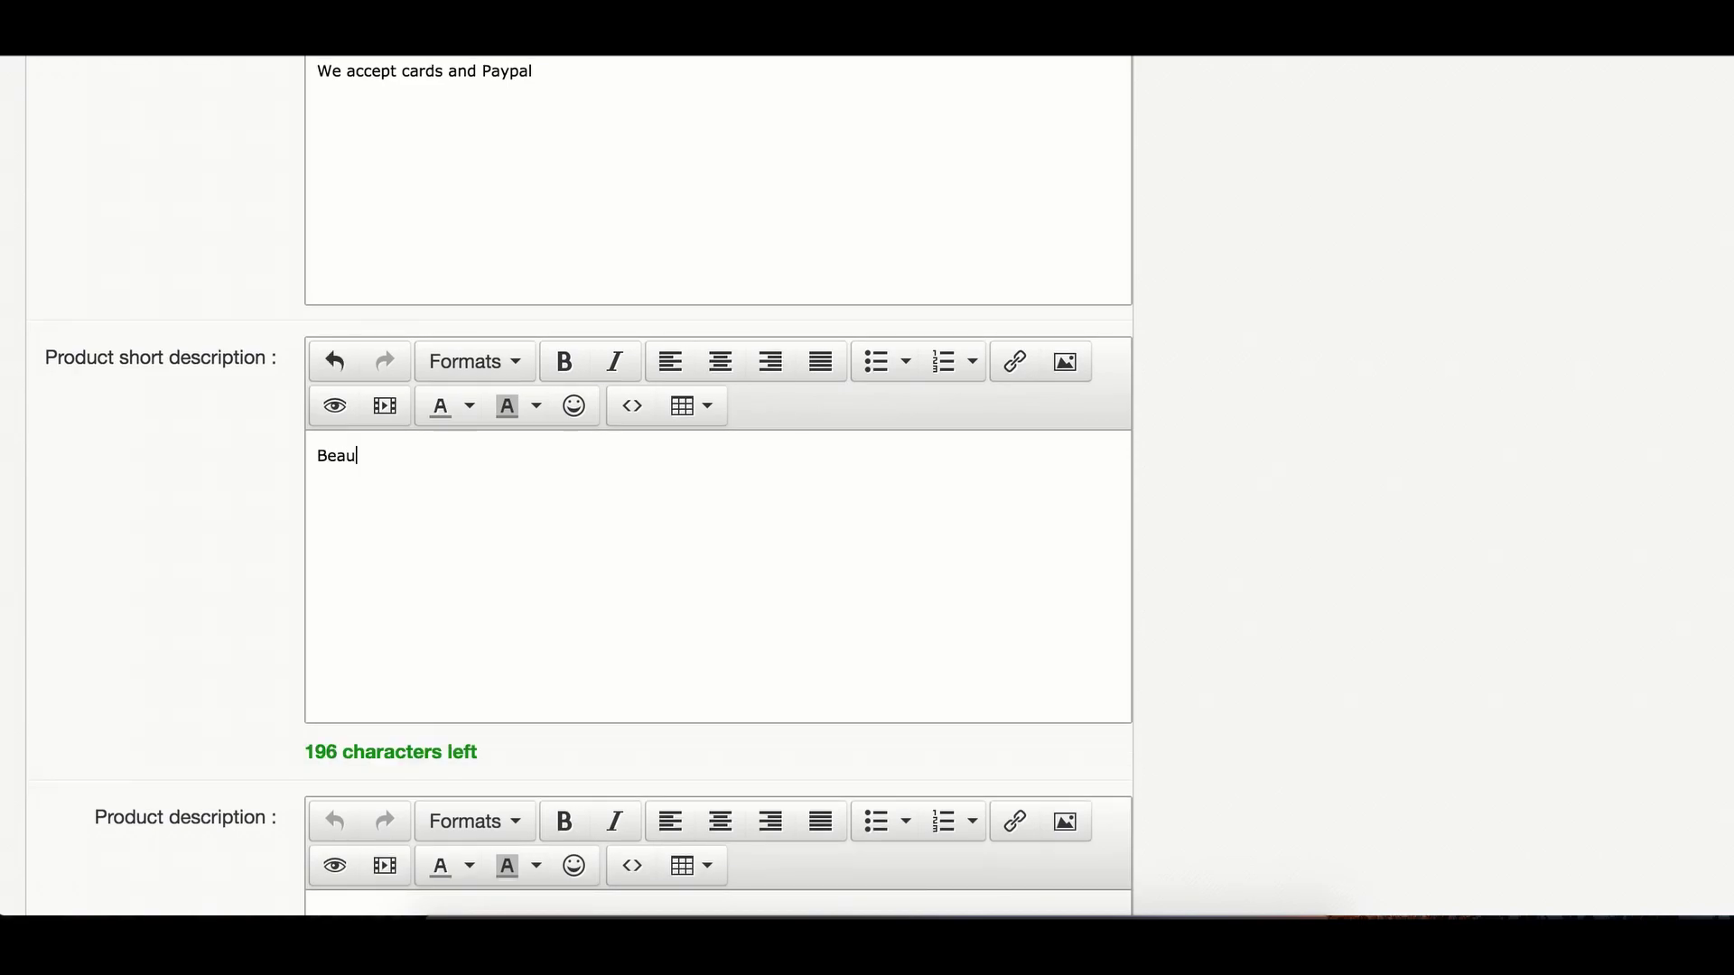
text(tifully tailored suits)
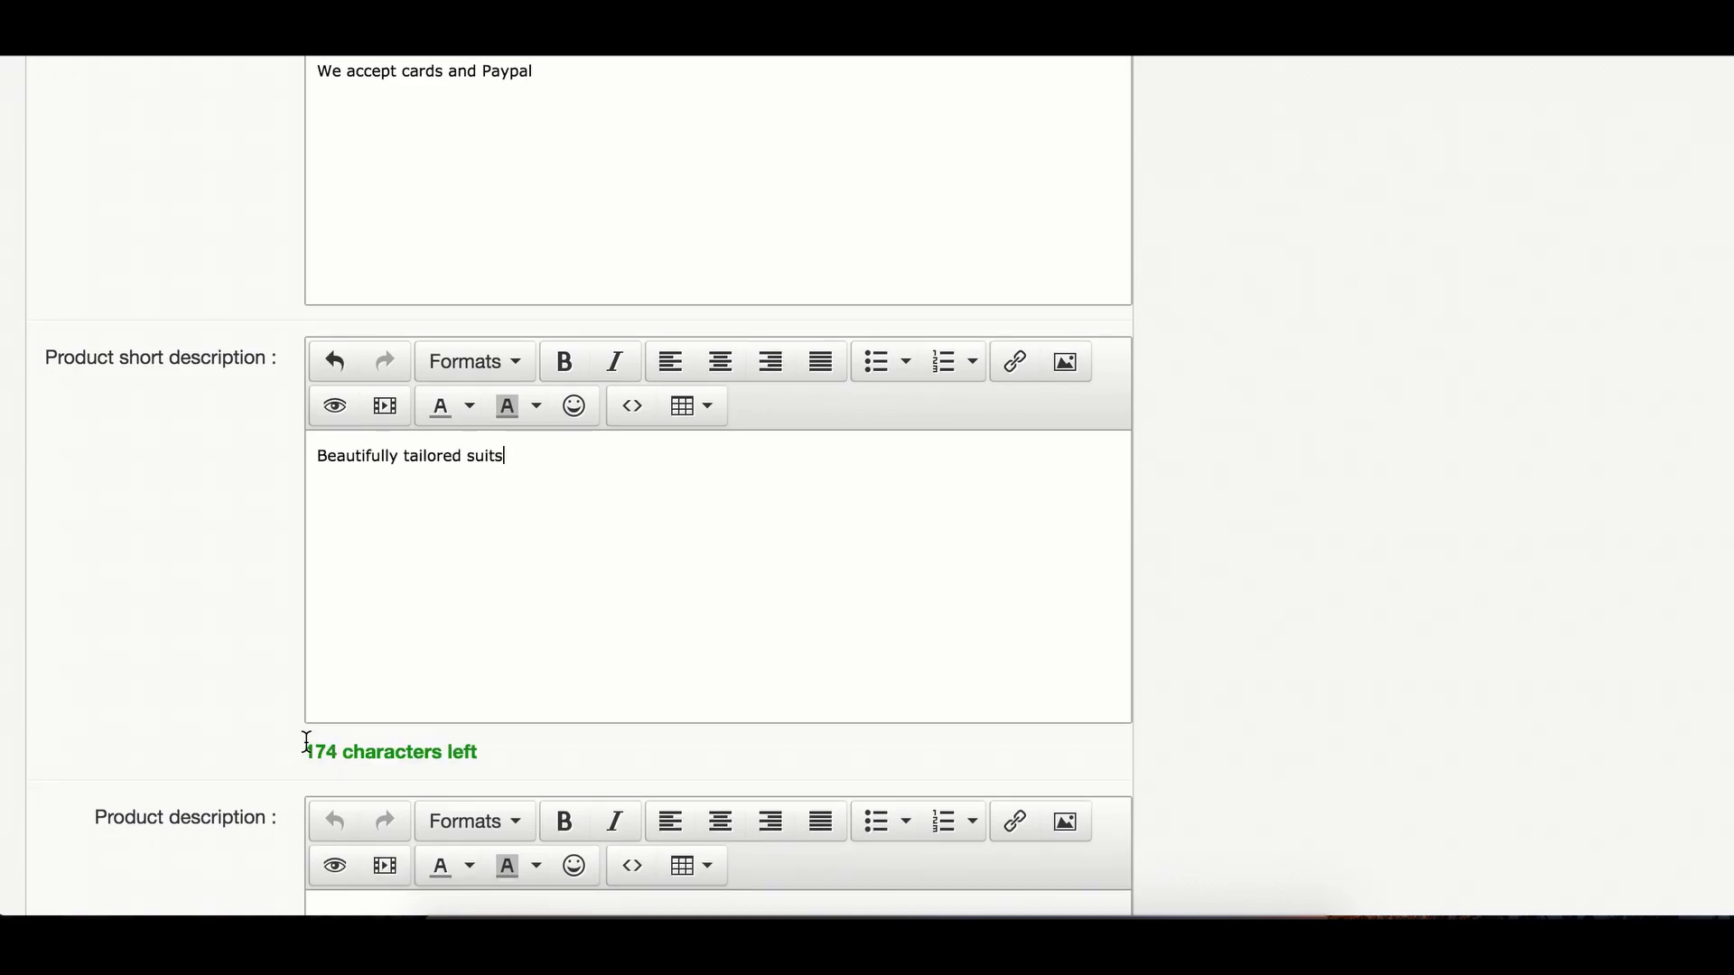
drag(305, 746, 542, 762)
Copy the short description text "Beautifully tailored suits" into the full product description
scroll(217, 700, down, 5)
click(454, 516)
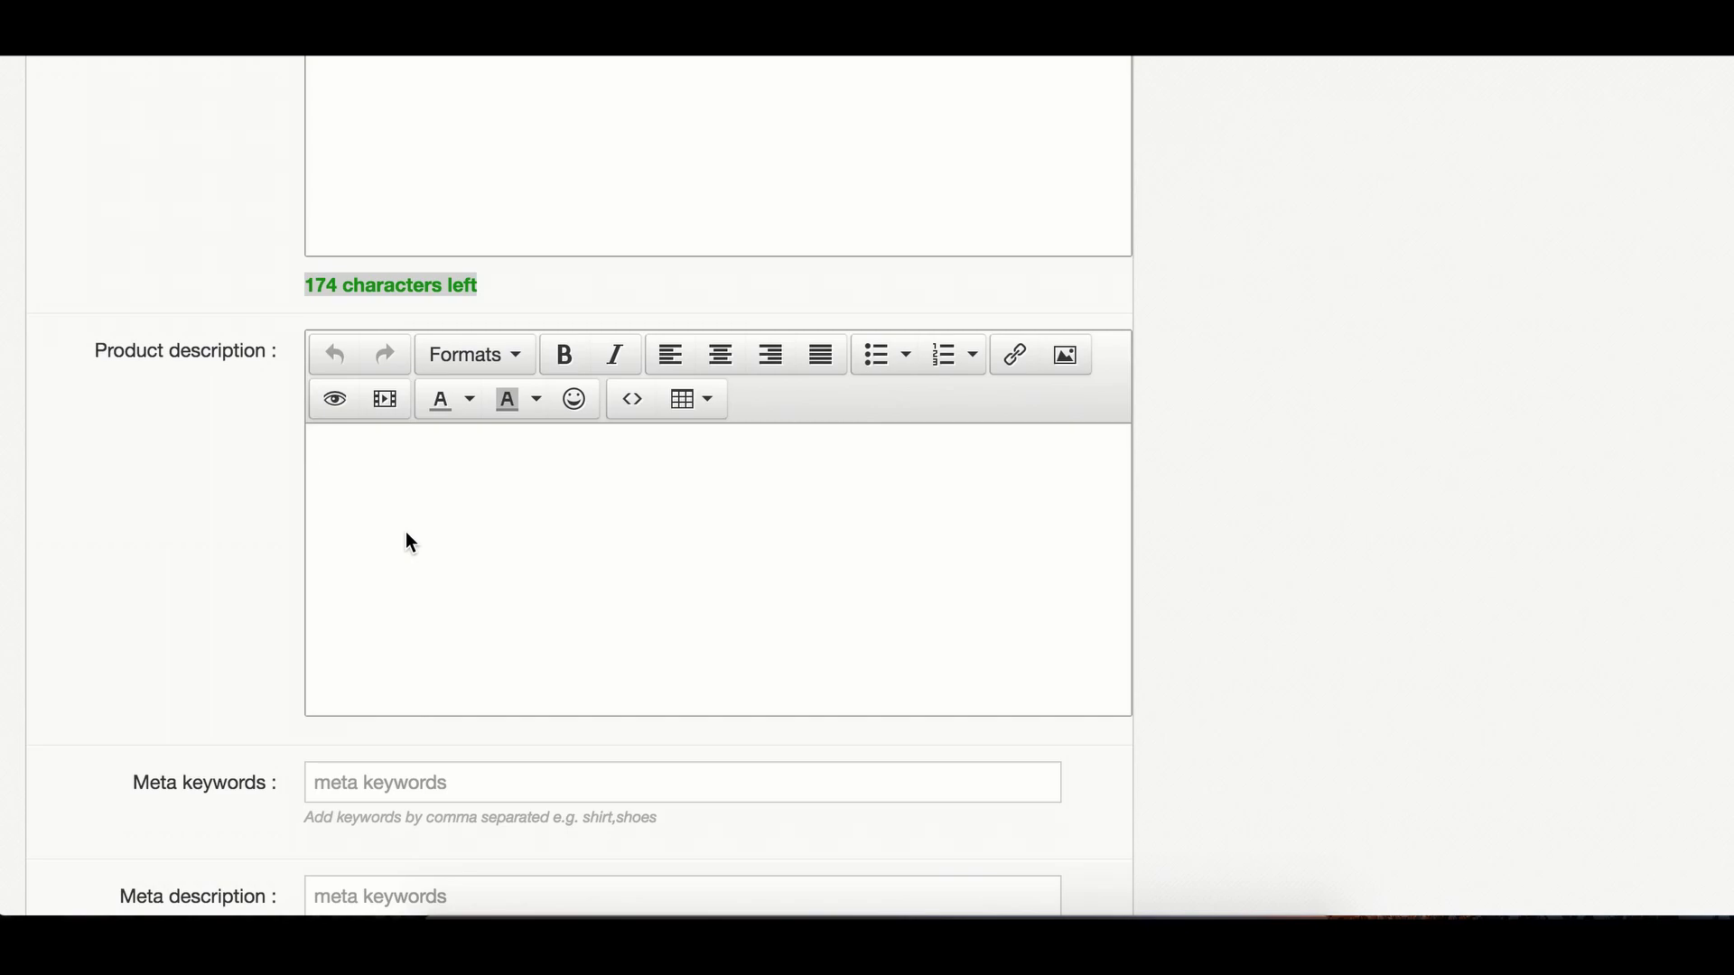
scroll(411, 542, up, 2)
drag(530, 159, 311, 165)
key(ctrl+c)
click(462, 674)
key(ctrl+v)
scroll(165, 737, down, 2)
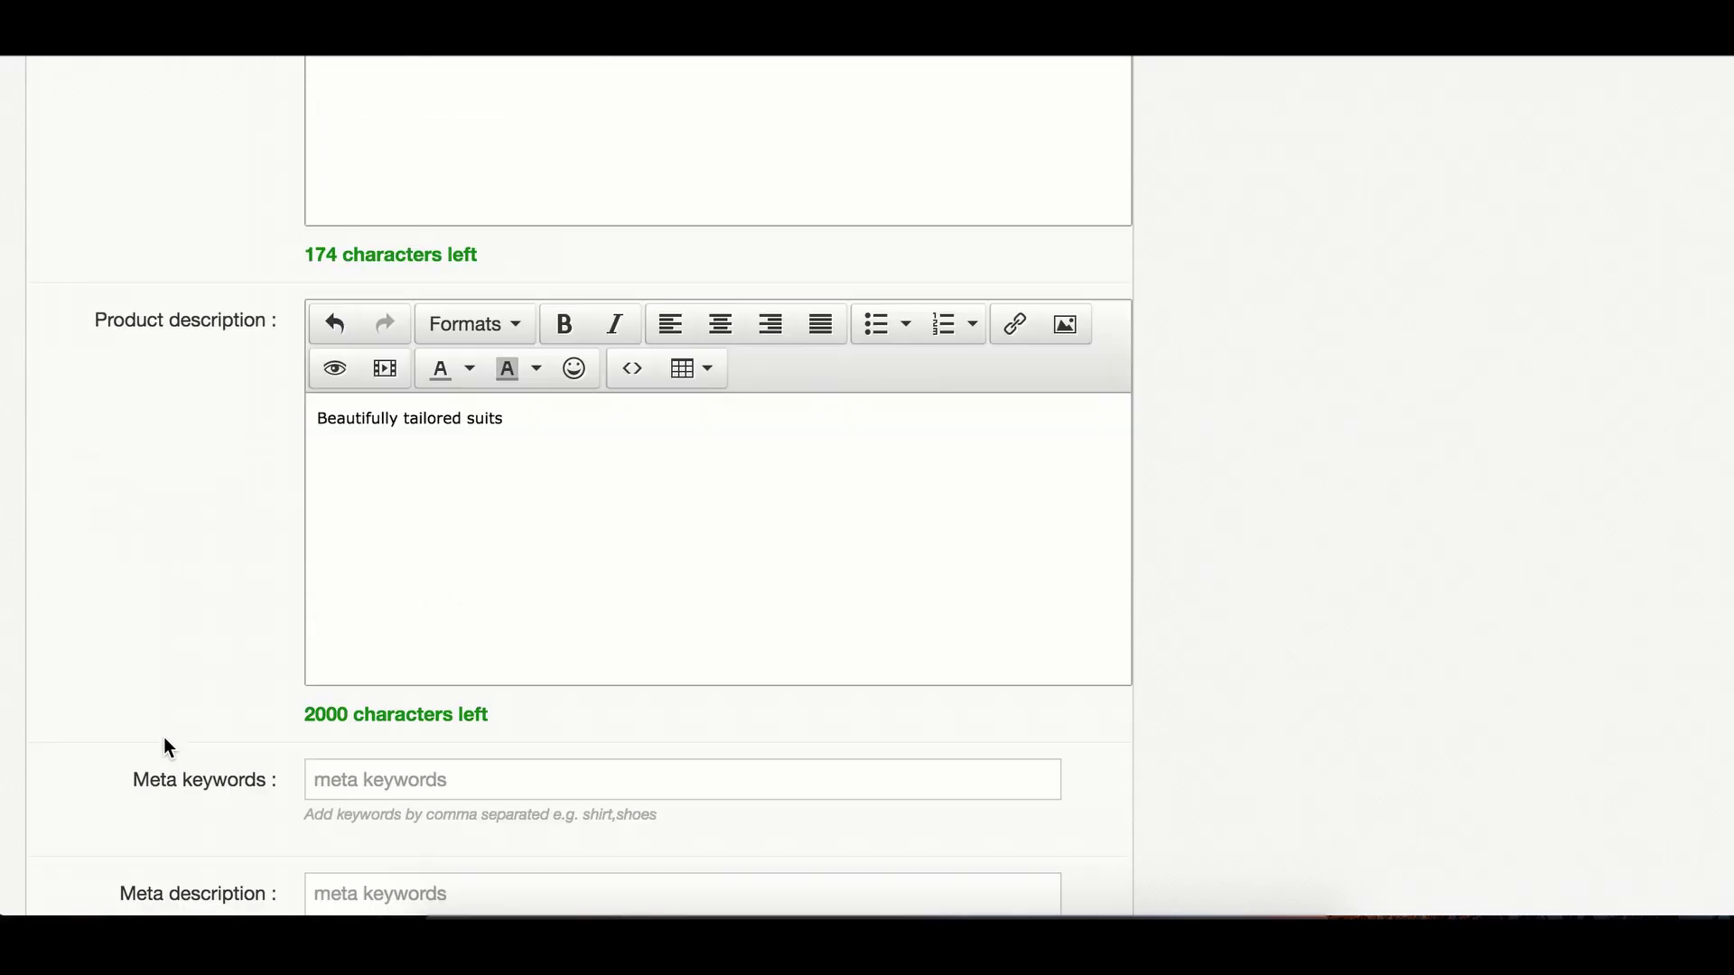
Enter "business suit, clothing shop London" as the product's meta keywords
scroll(232, 676, down, 1)
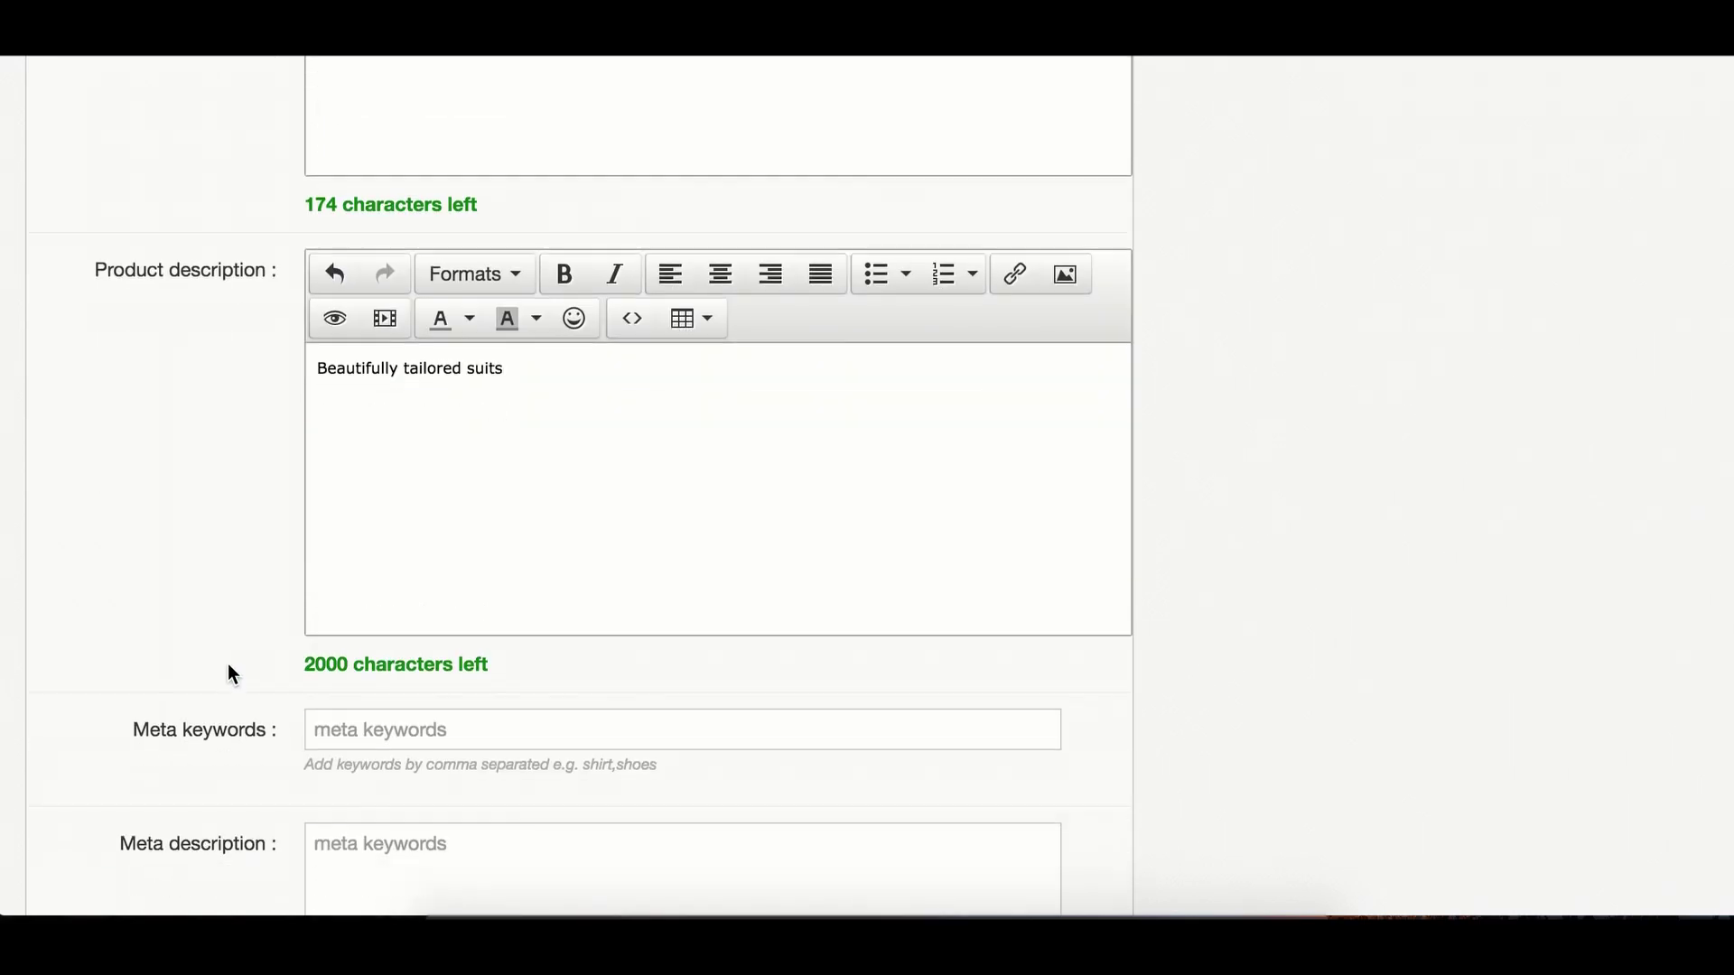
scroll(206, 673, down, 5)
scroll(180, 646, down, 3)
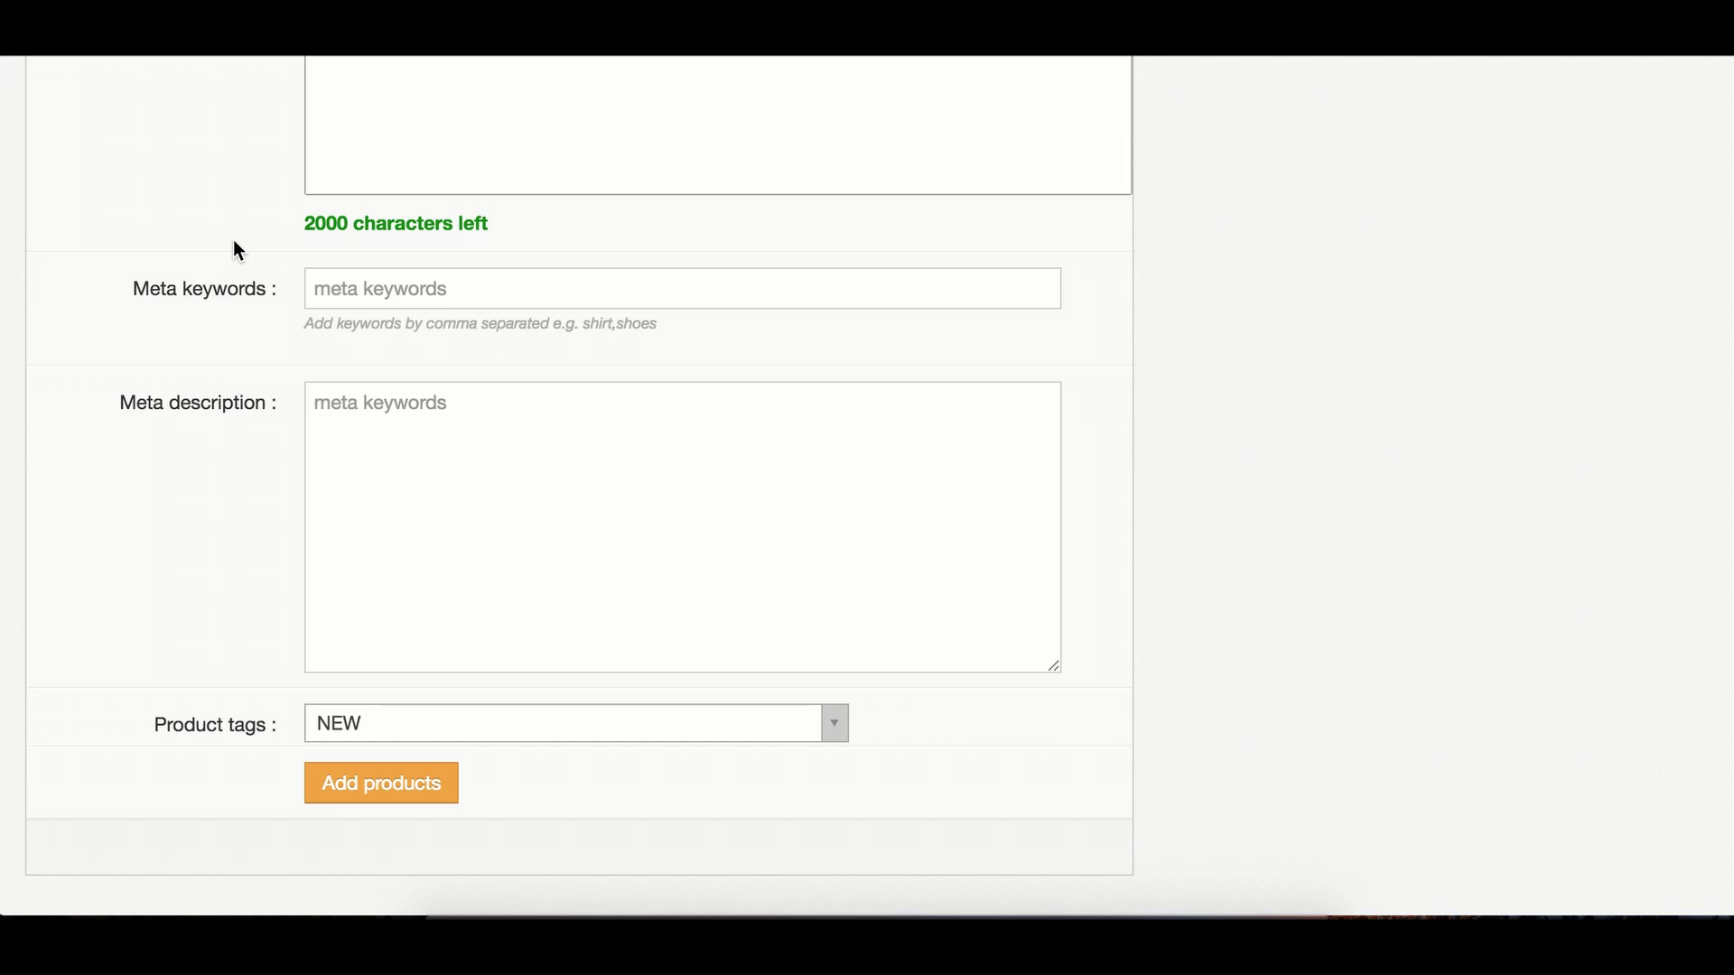
click(373, 279)
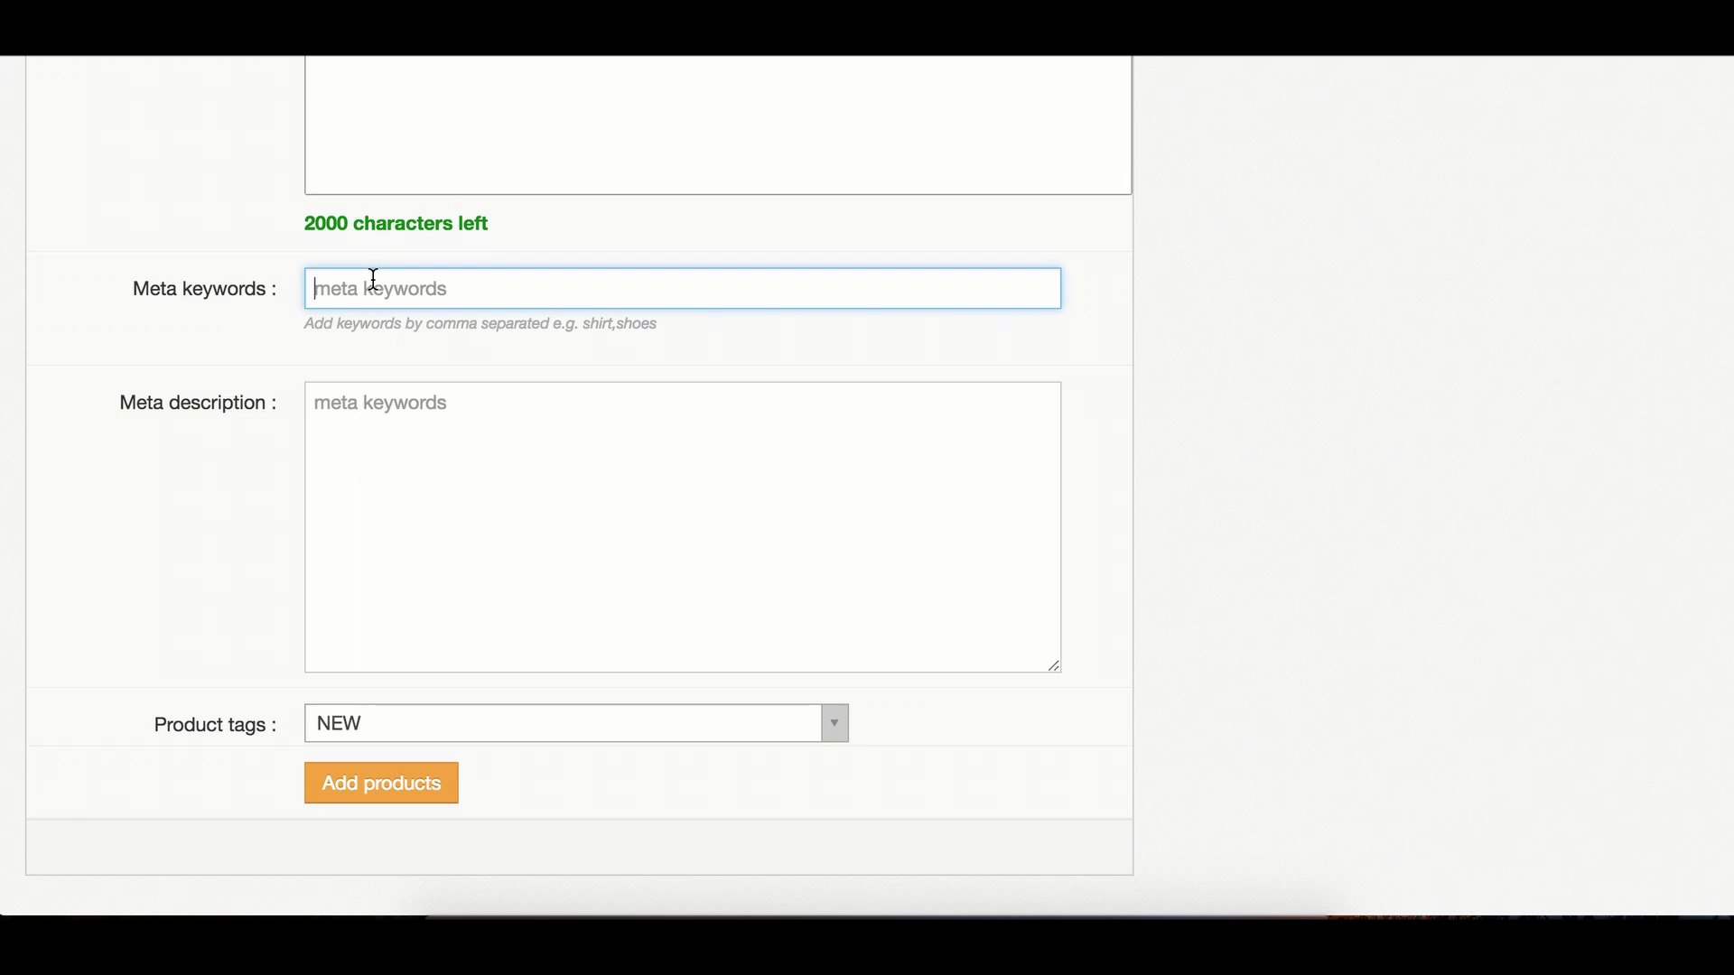
text(business suit, clothing shop London)
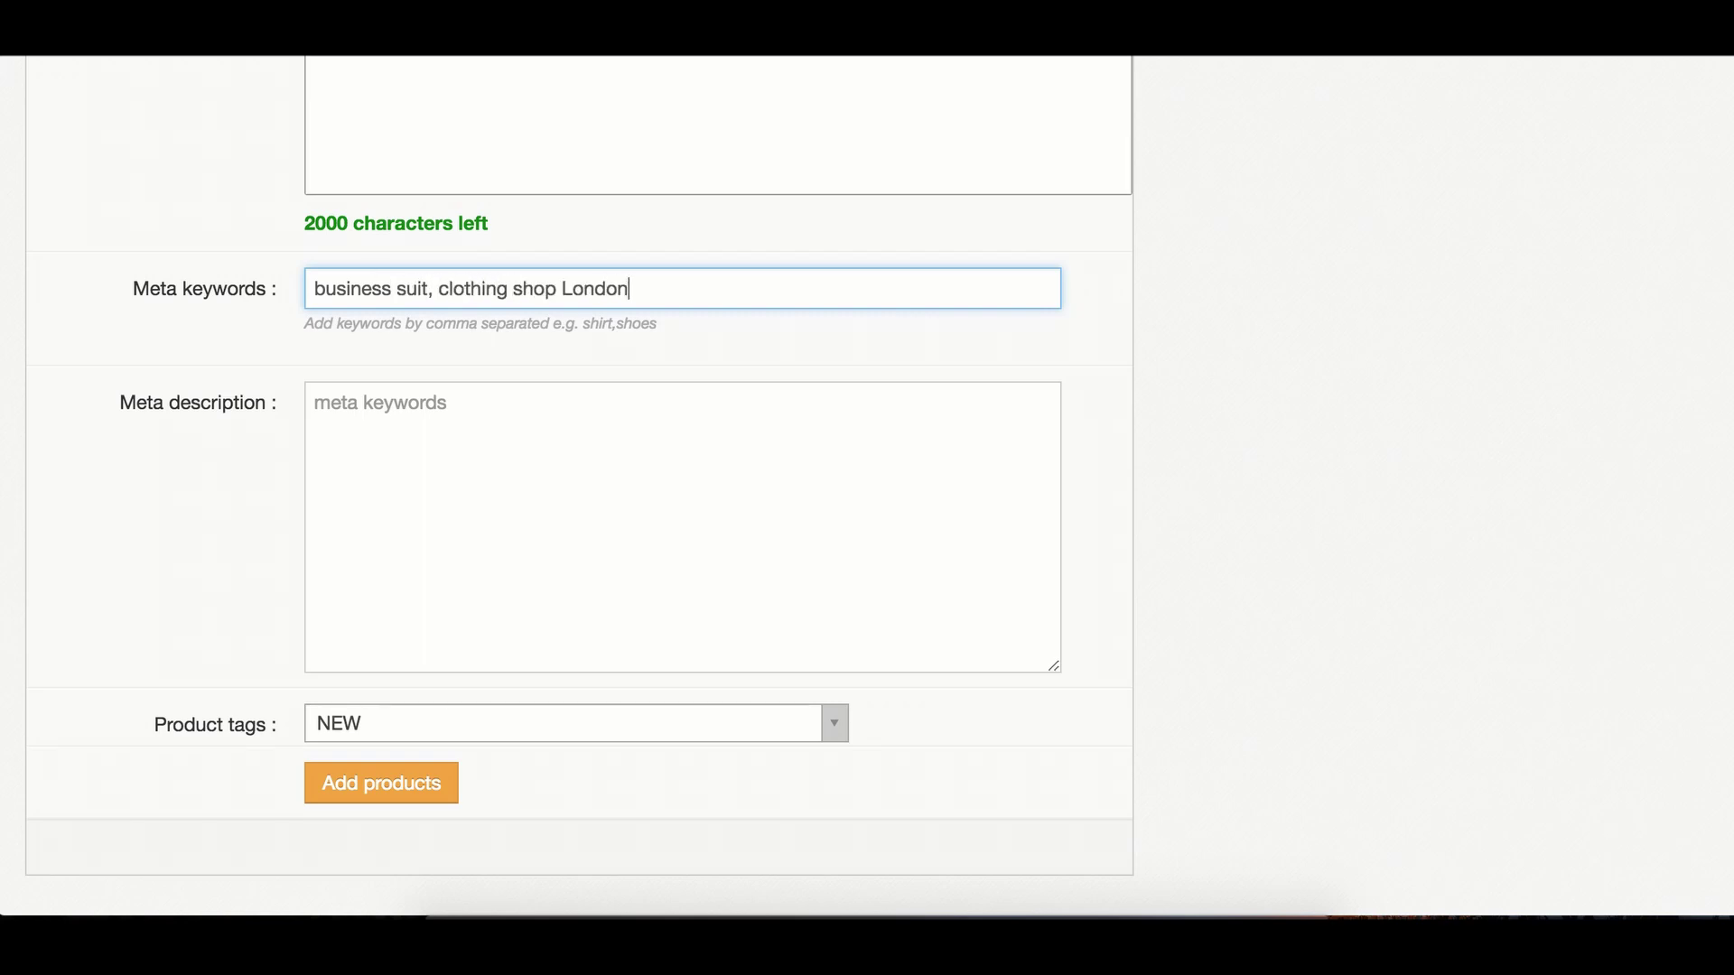
Enter "Closing shop in London selling business suits" as the product's meta description
click(455, 485)
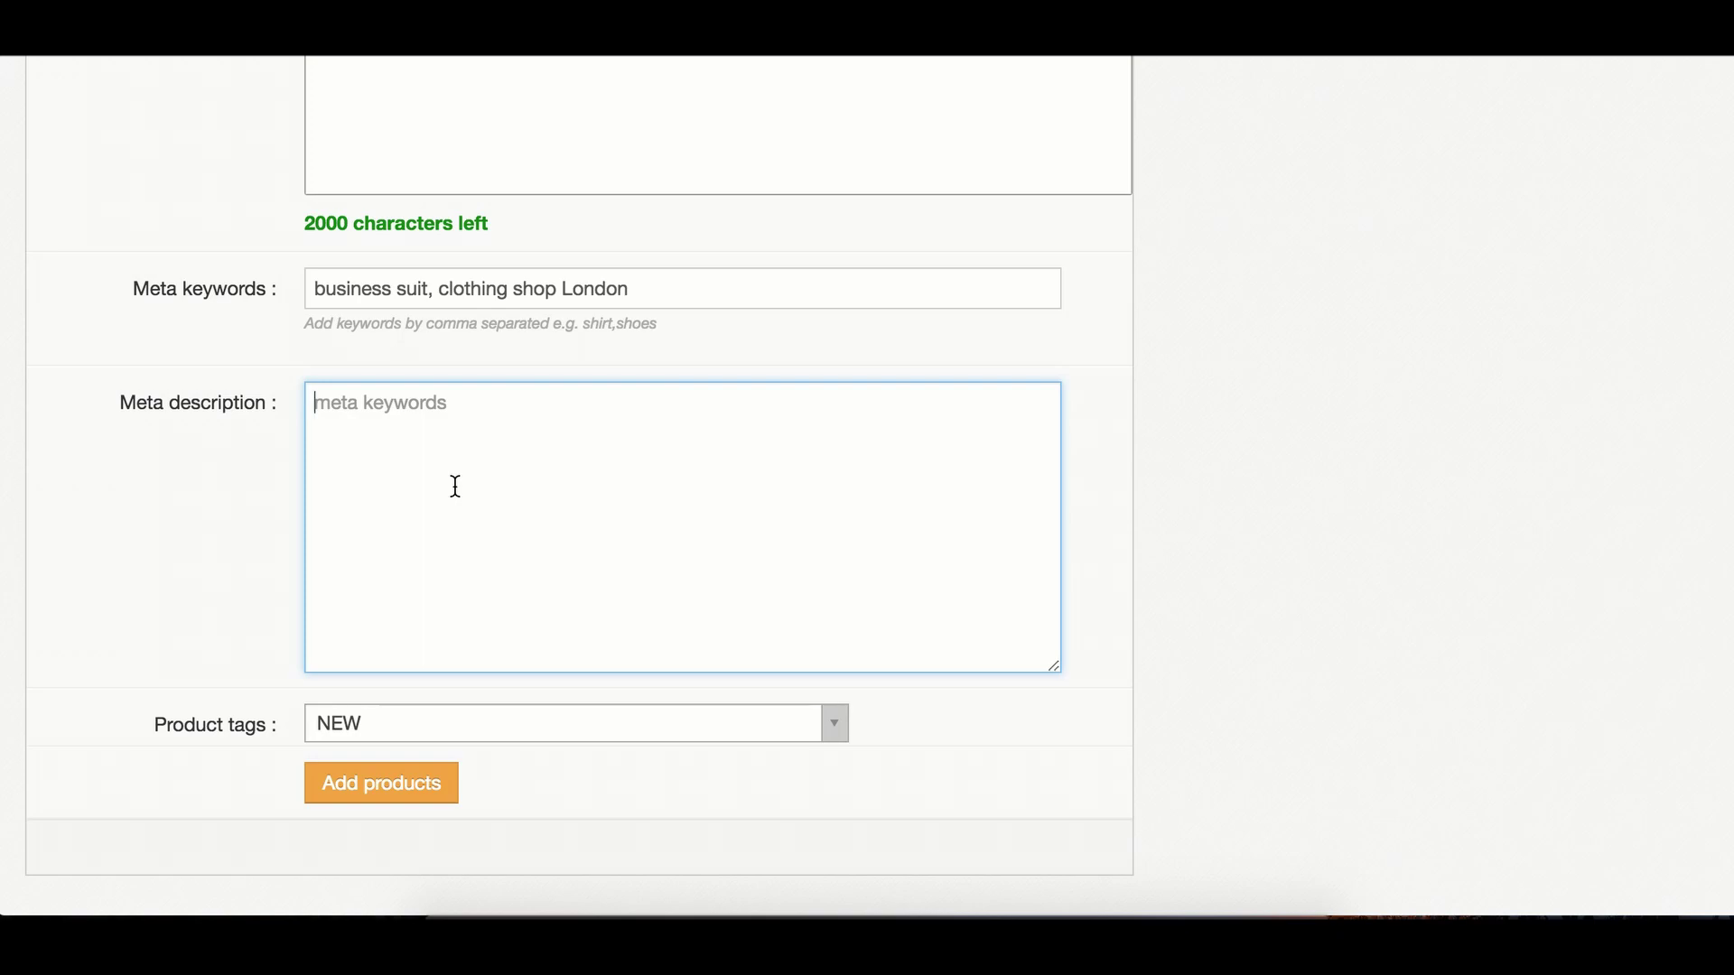
text(Closing shop in Lo)
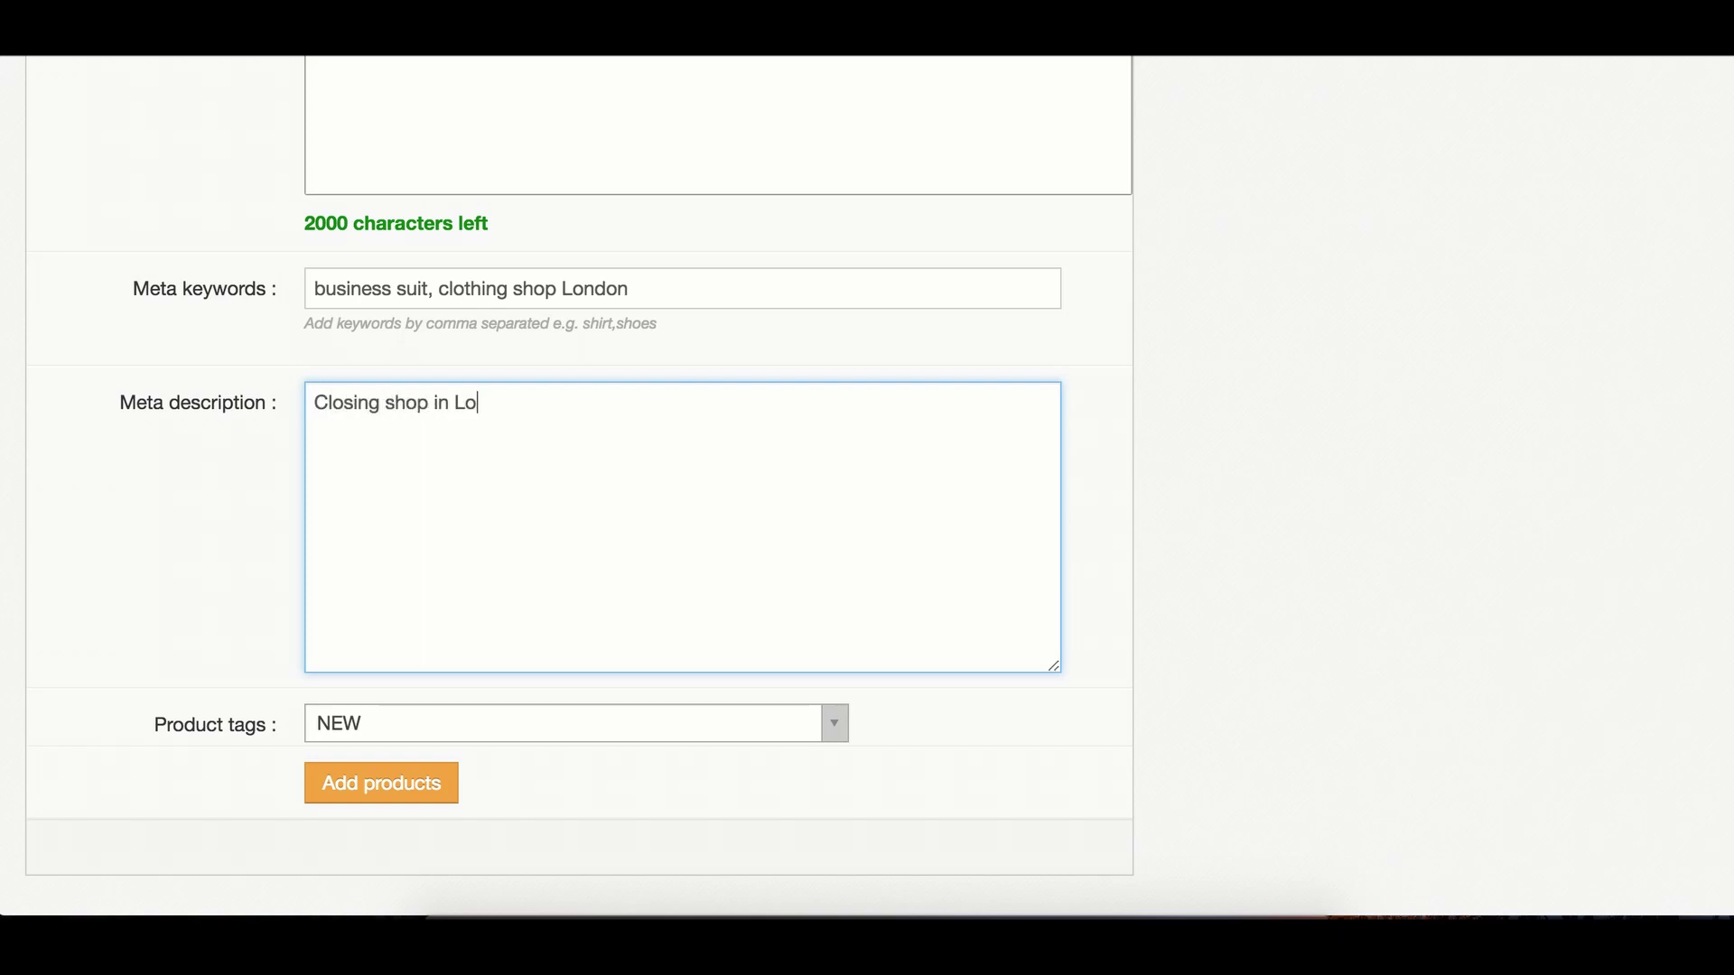
text(ndon selling business su)
Tag the product as NEW and submit the completed product form
scroll(248, 625, down, 2)
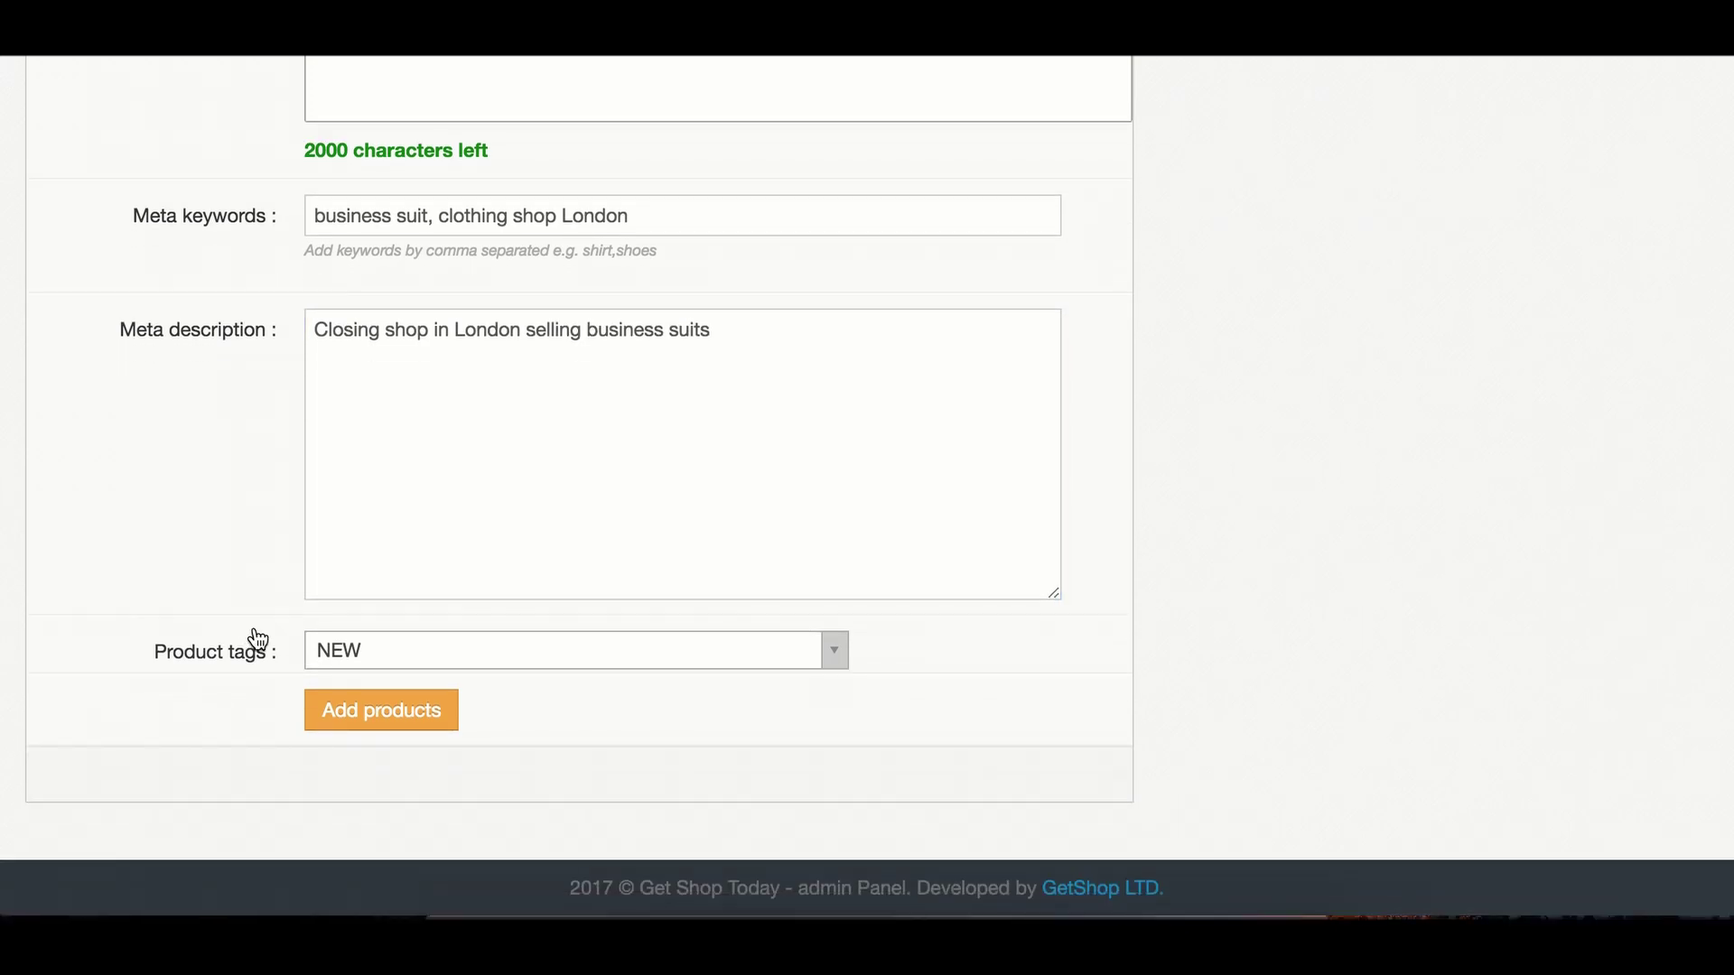
click(513, 660)
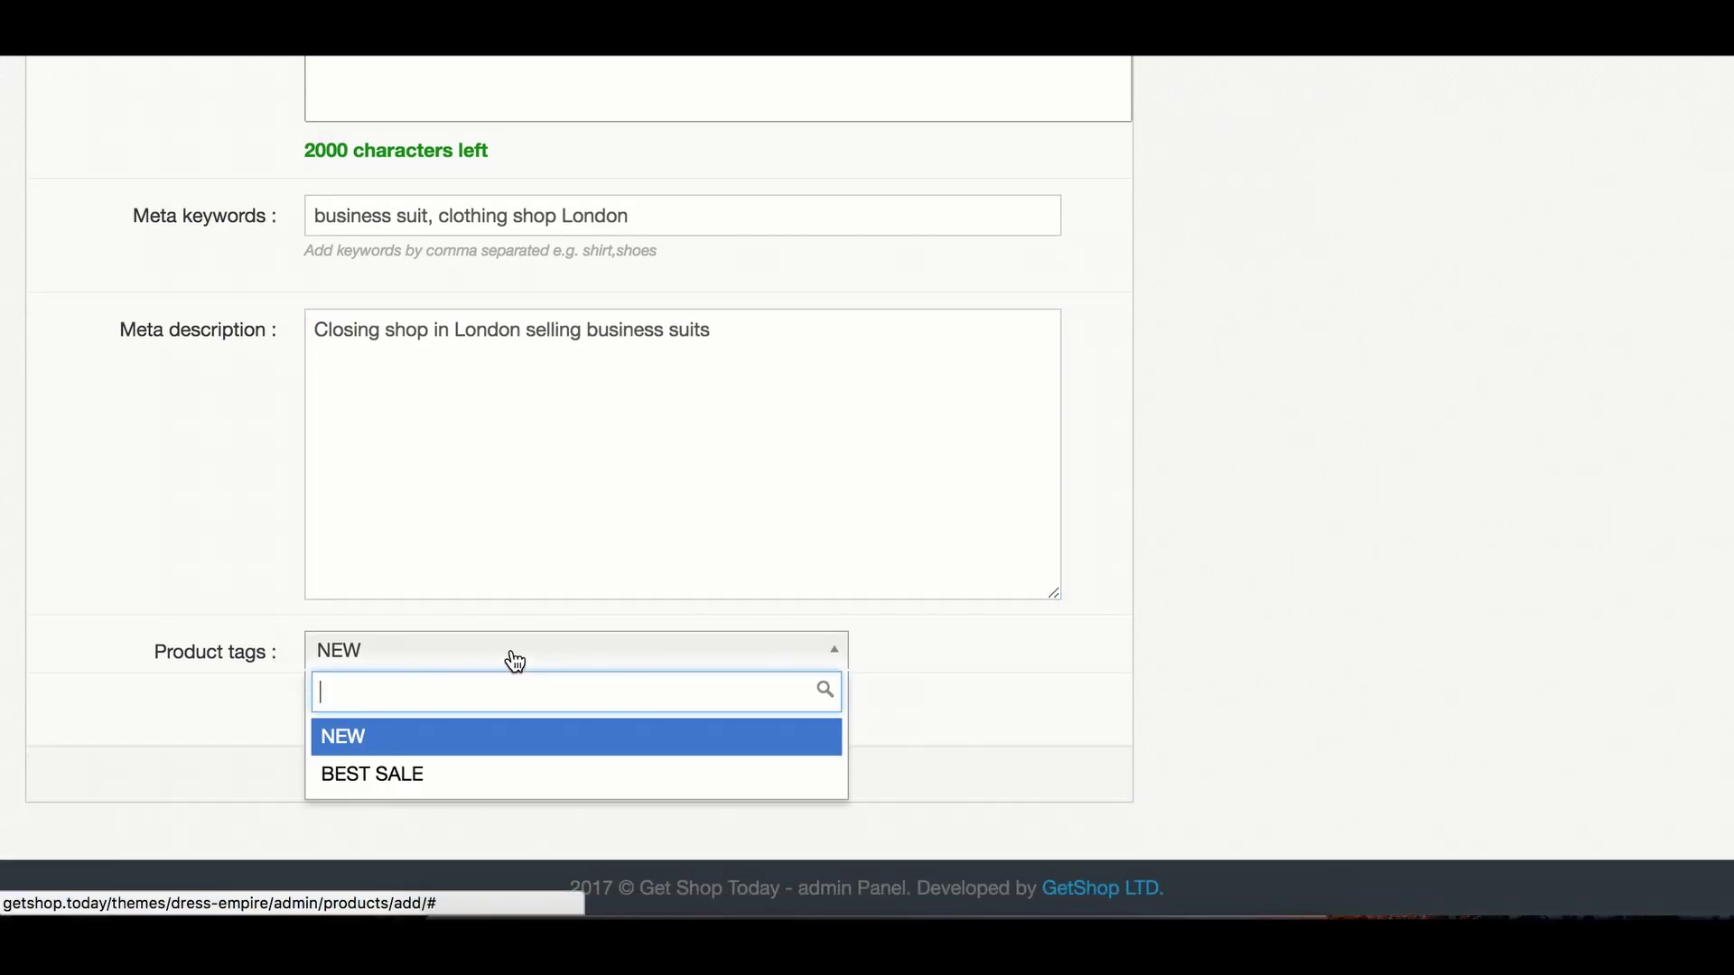
click(369, 741)
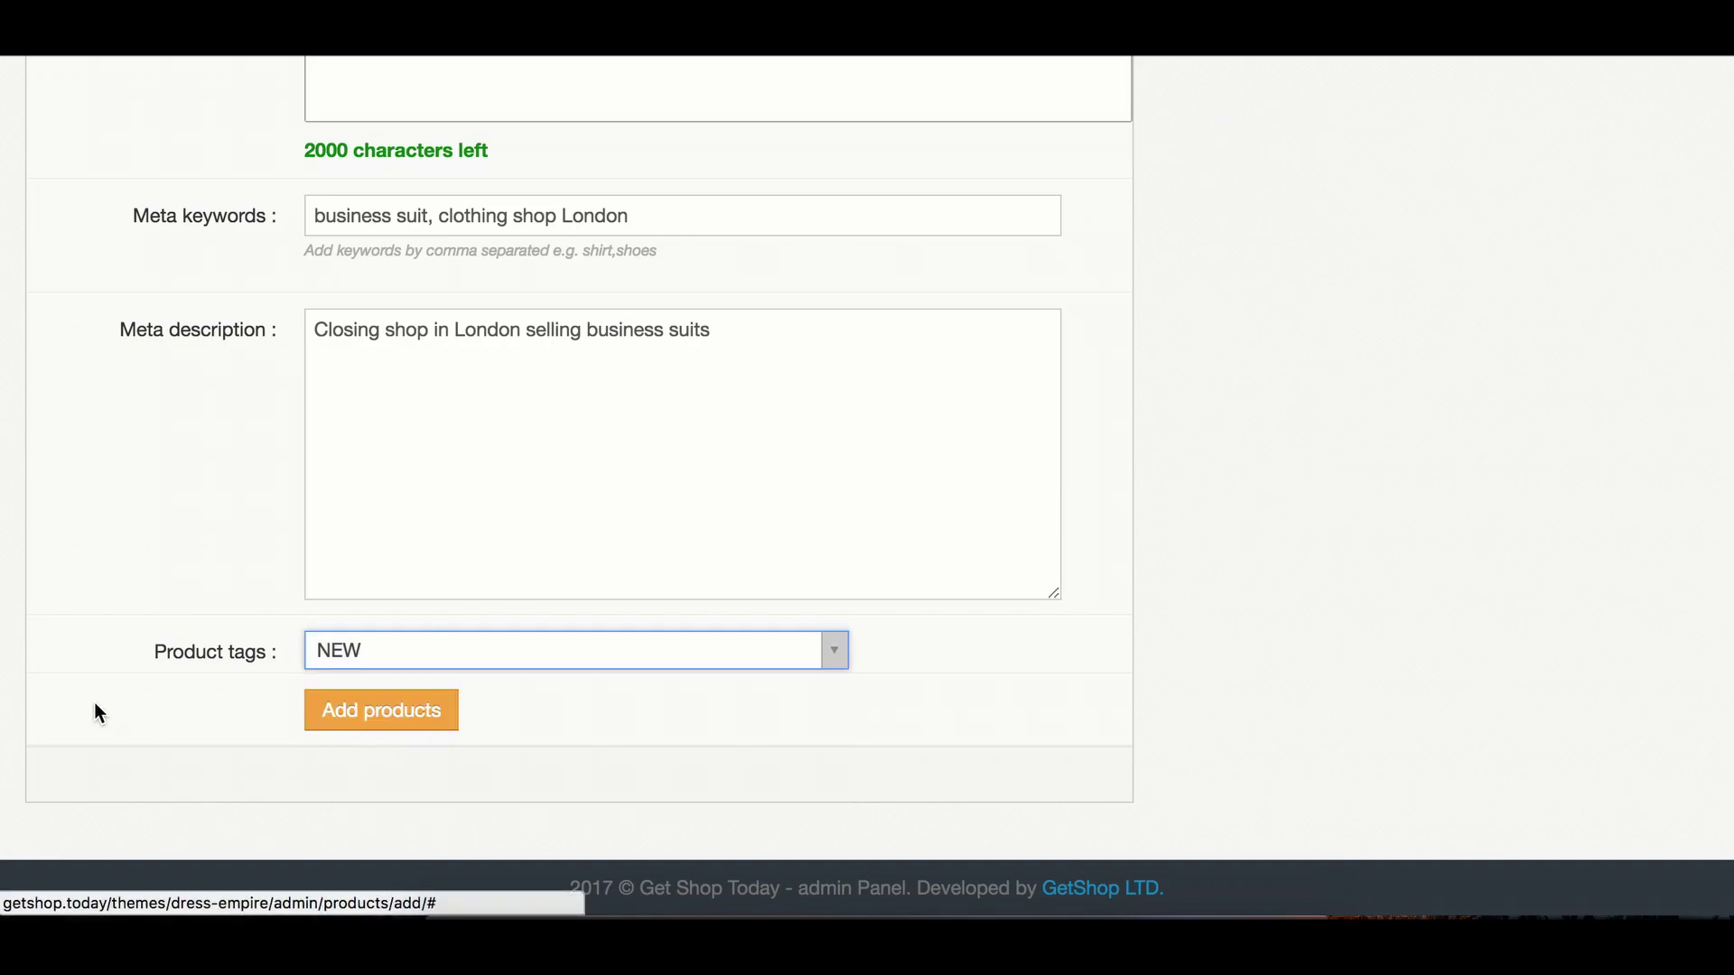
click(375, 728)
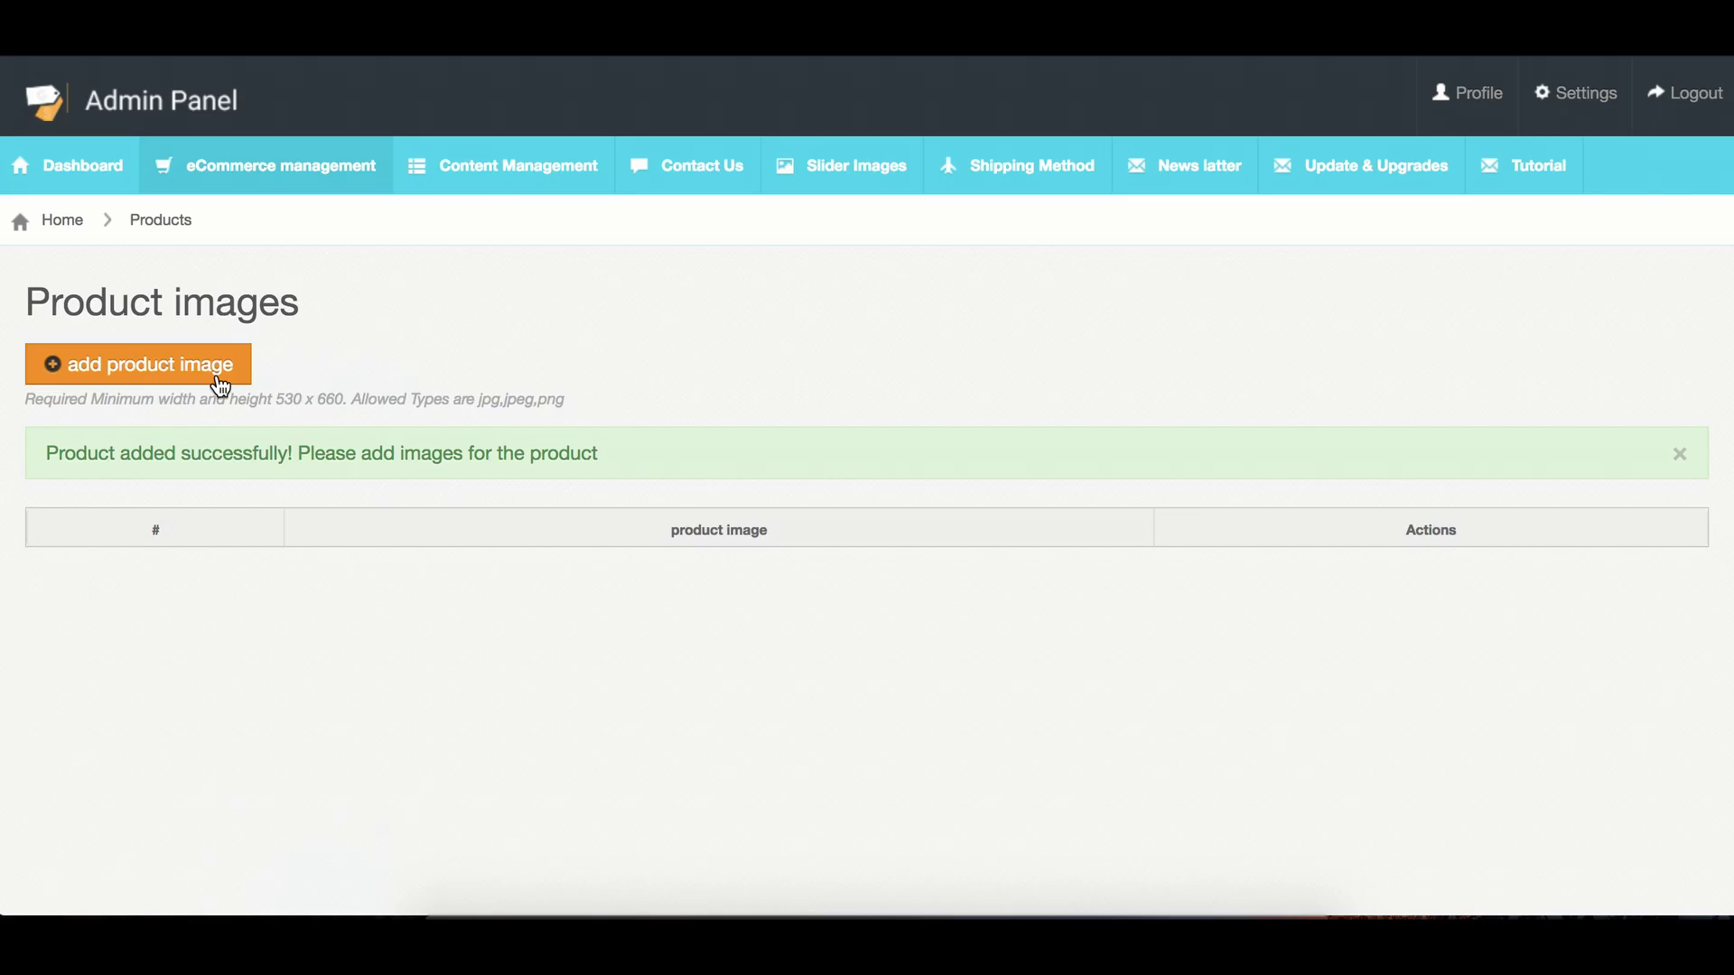
Upload "ShopName suit London.jpg" from the Desktop as a product image
click(218, 380)
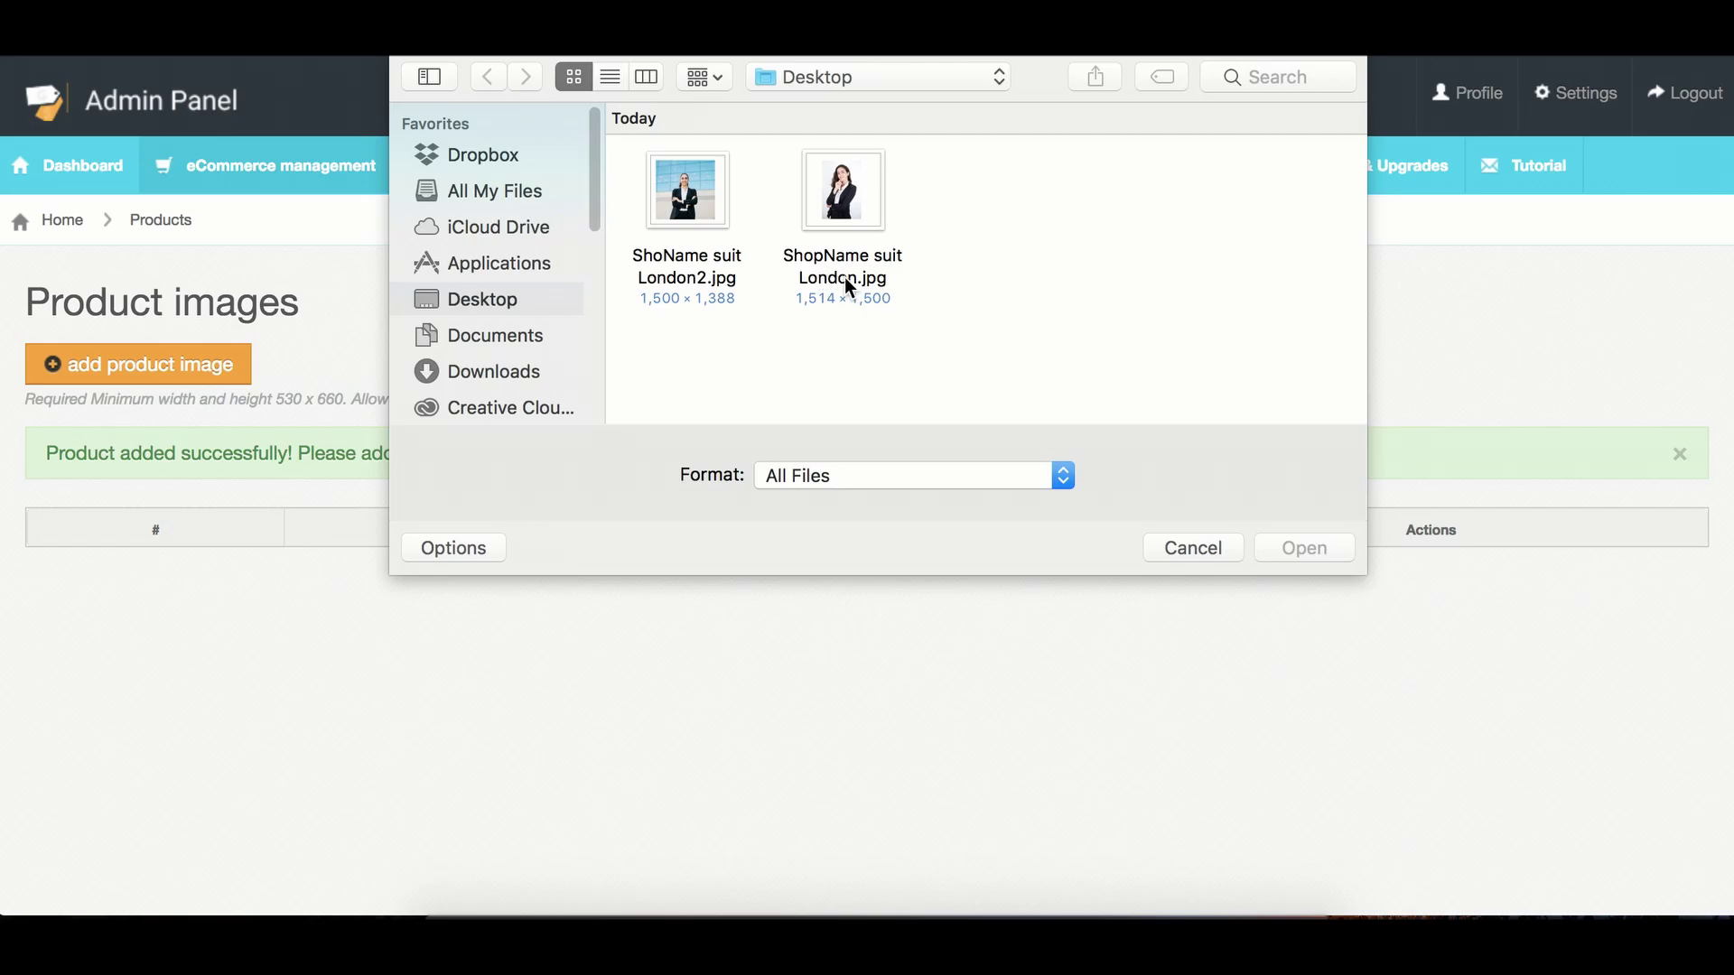
click(845, 223)
click(1305, 549)
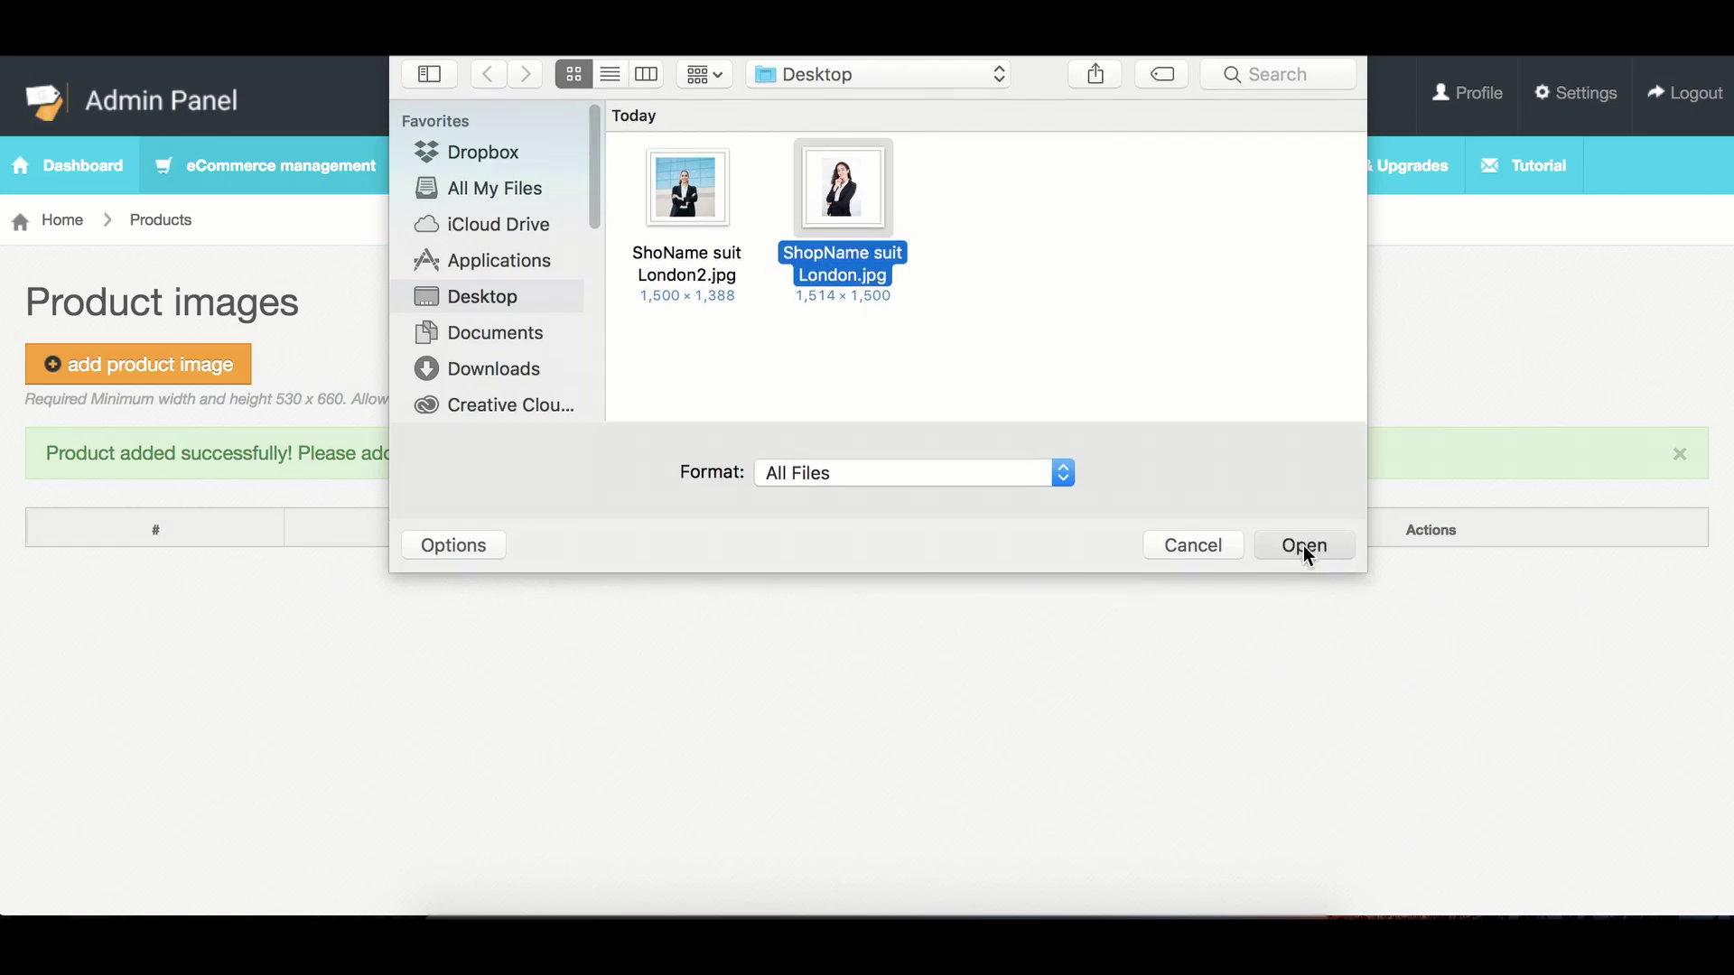
Move the crop frame onto the photo's upper corner and enlarge it to enclose the whole woman down to the photo's lower edge
scroll(1301, 664, down, 2)
scroll(1301, 673, down, 5)
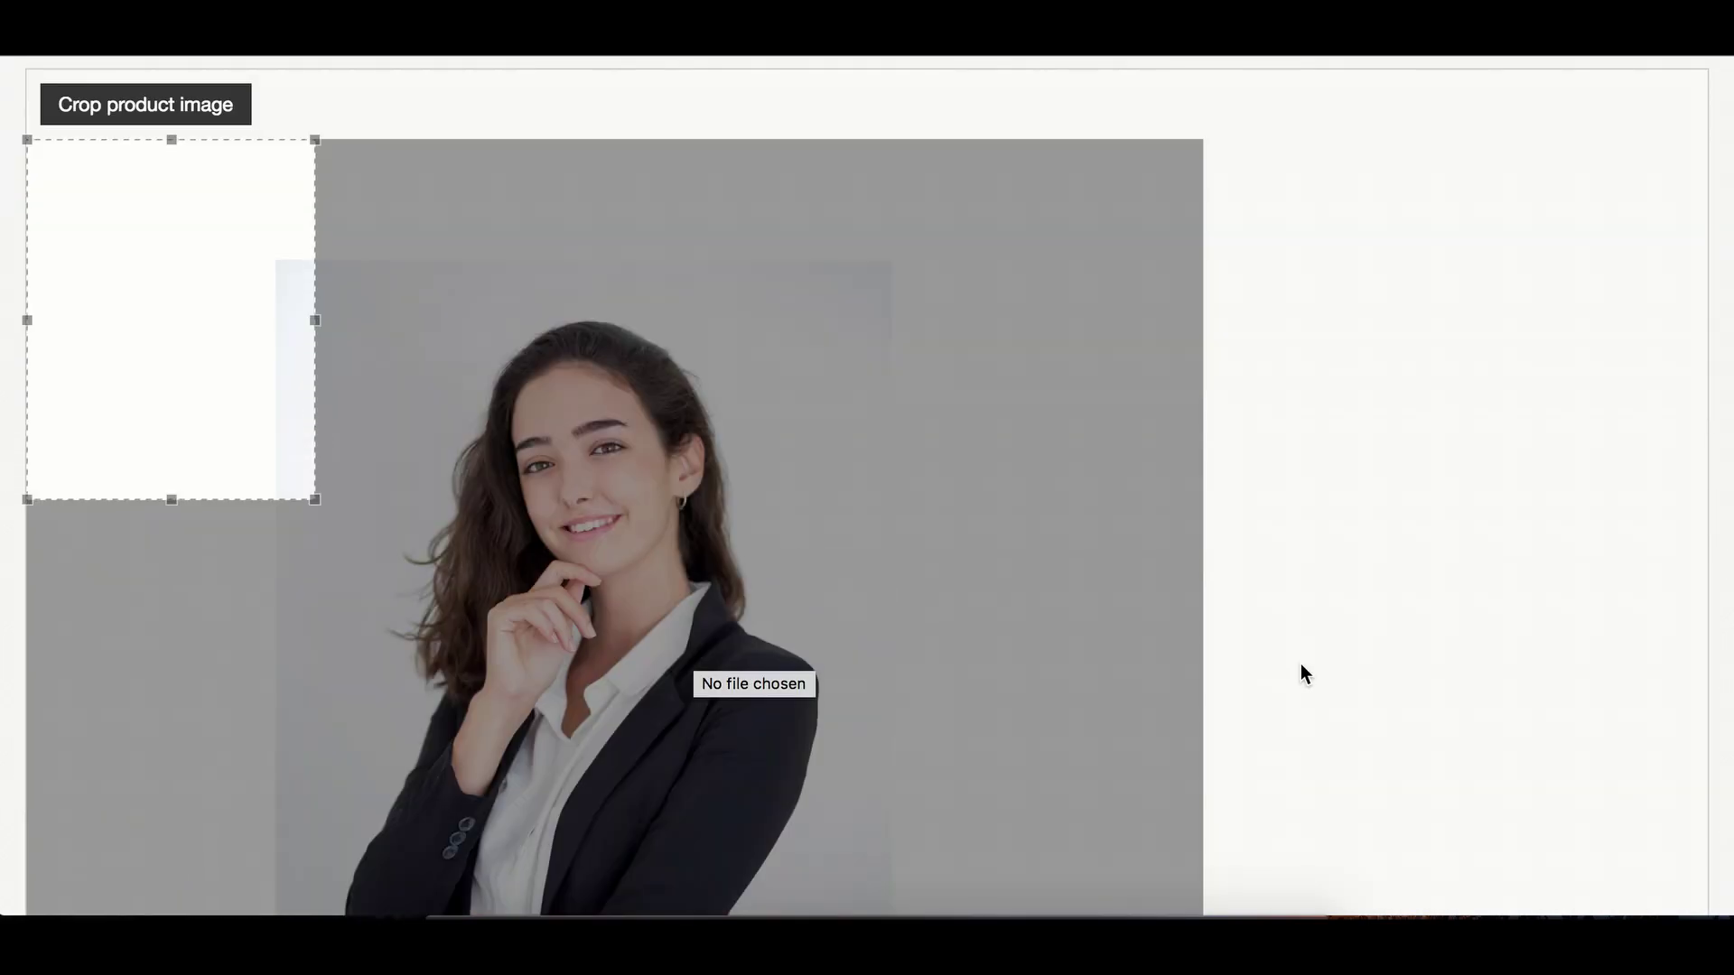
scroll(668, 594, down, 1)
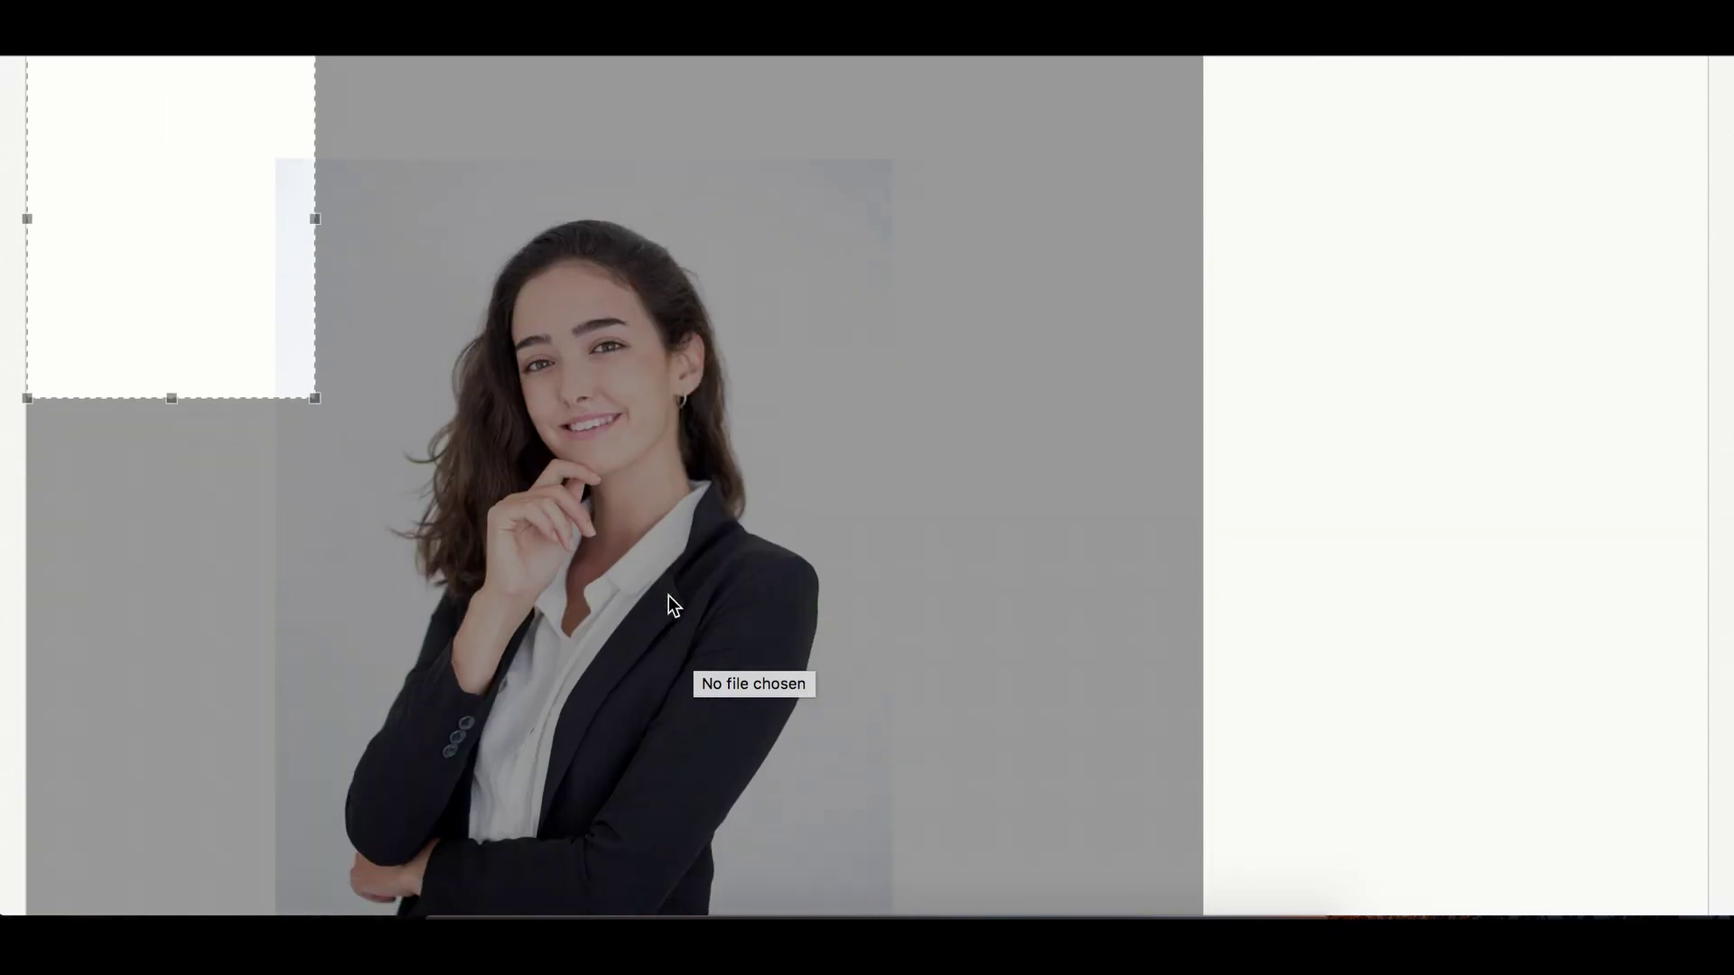
scroll(790, 468, up, 6)
scroll(824, 581, down, 5)
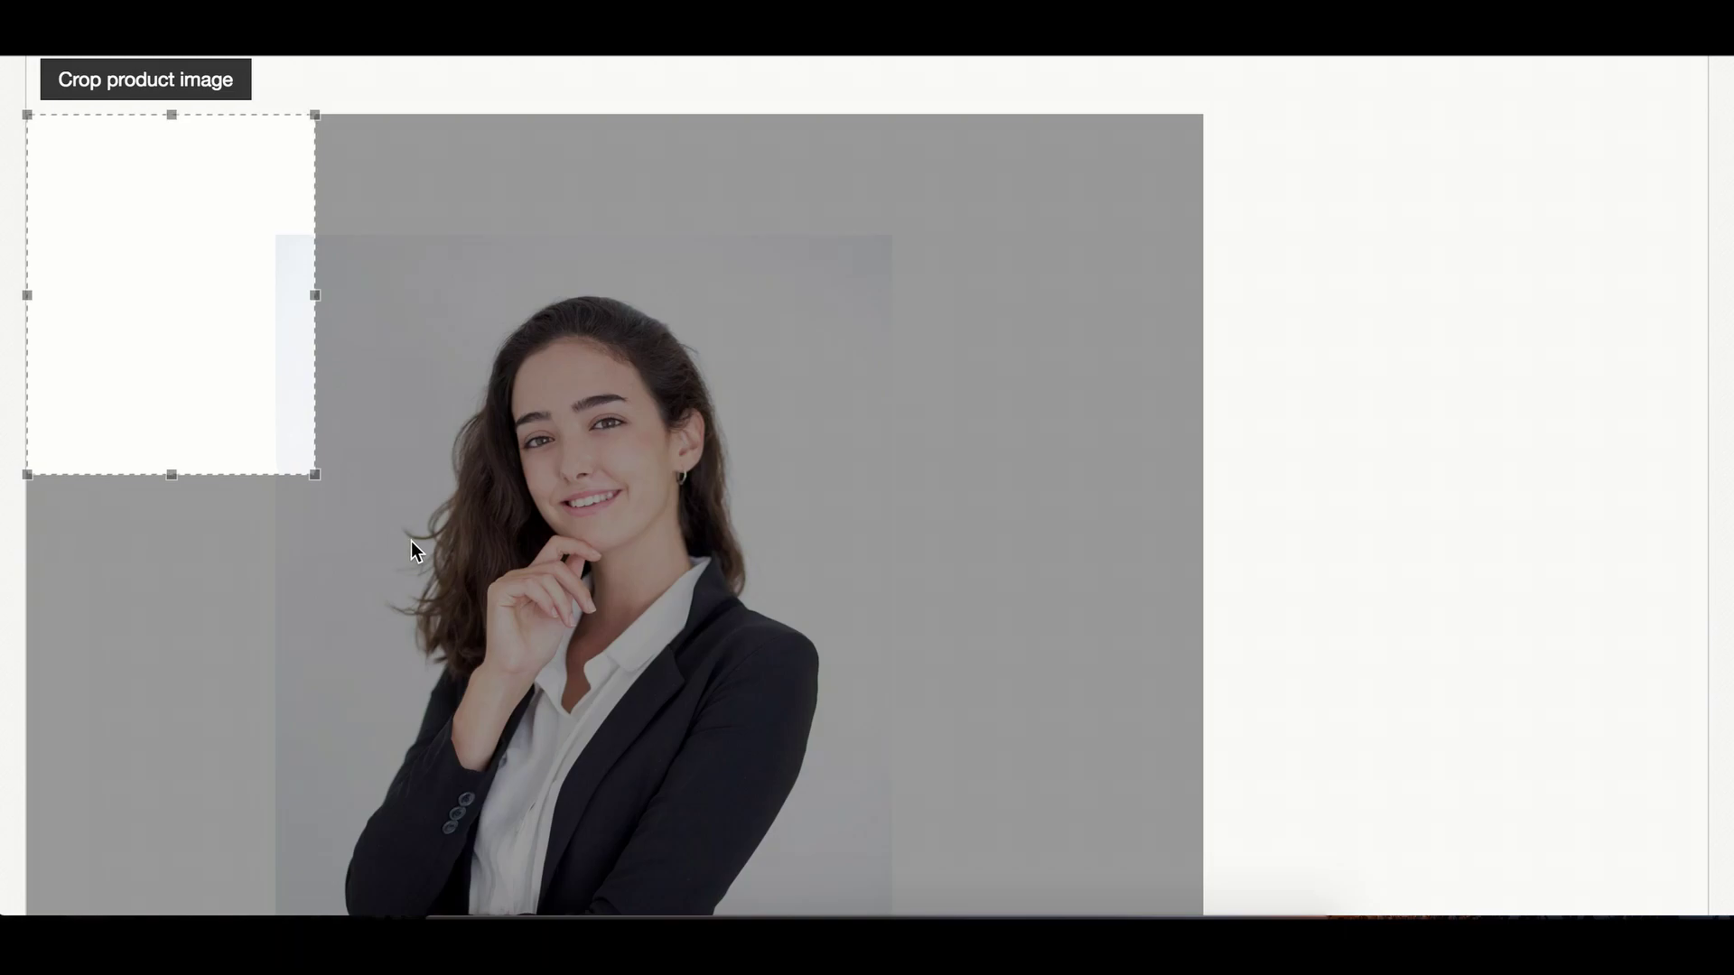
scroll(875, 598, down, 1)
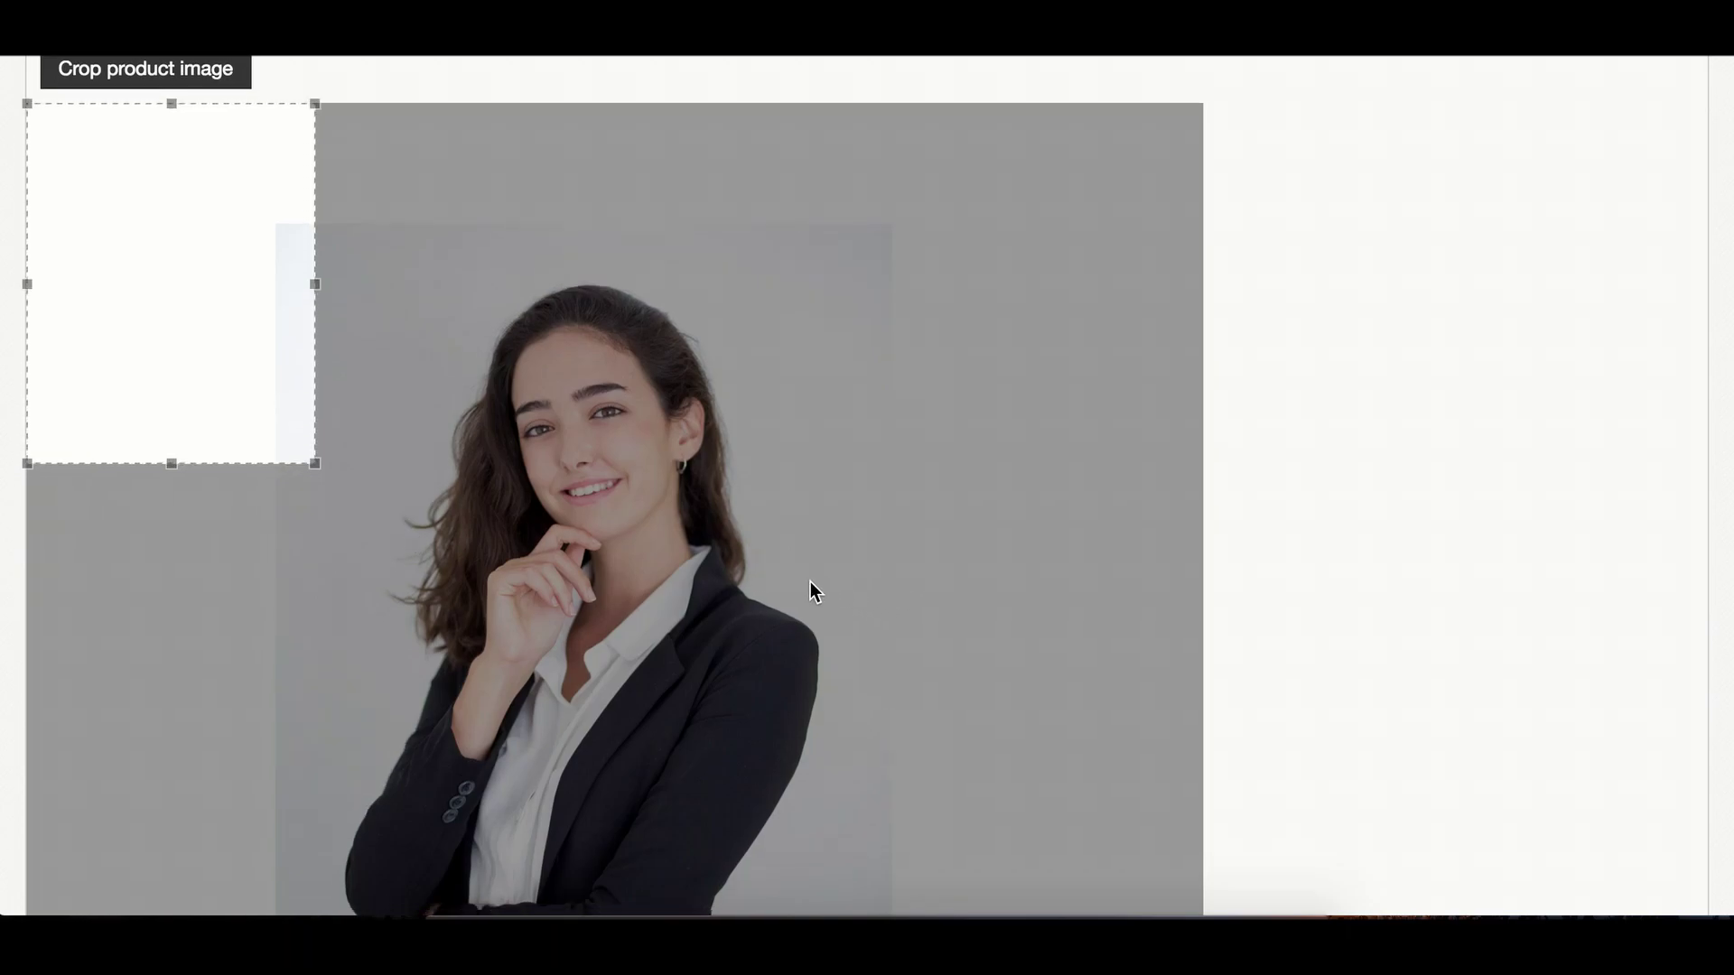
drag(184, 293, 400, 403)
scroll(686, 534, down, 5)
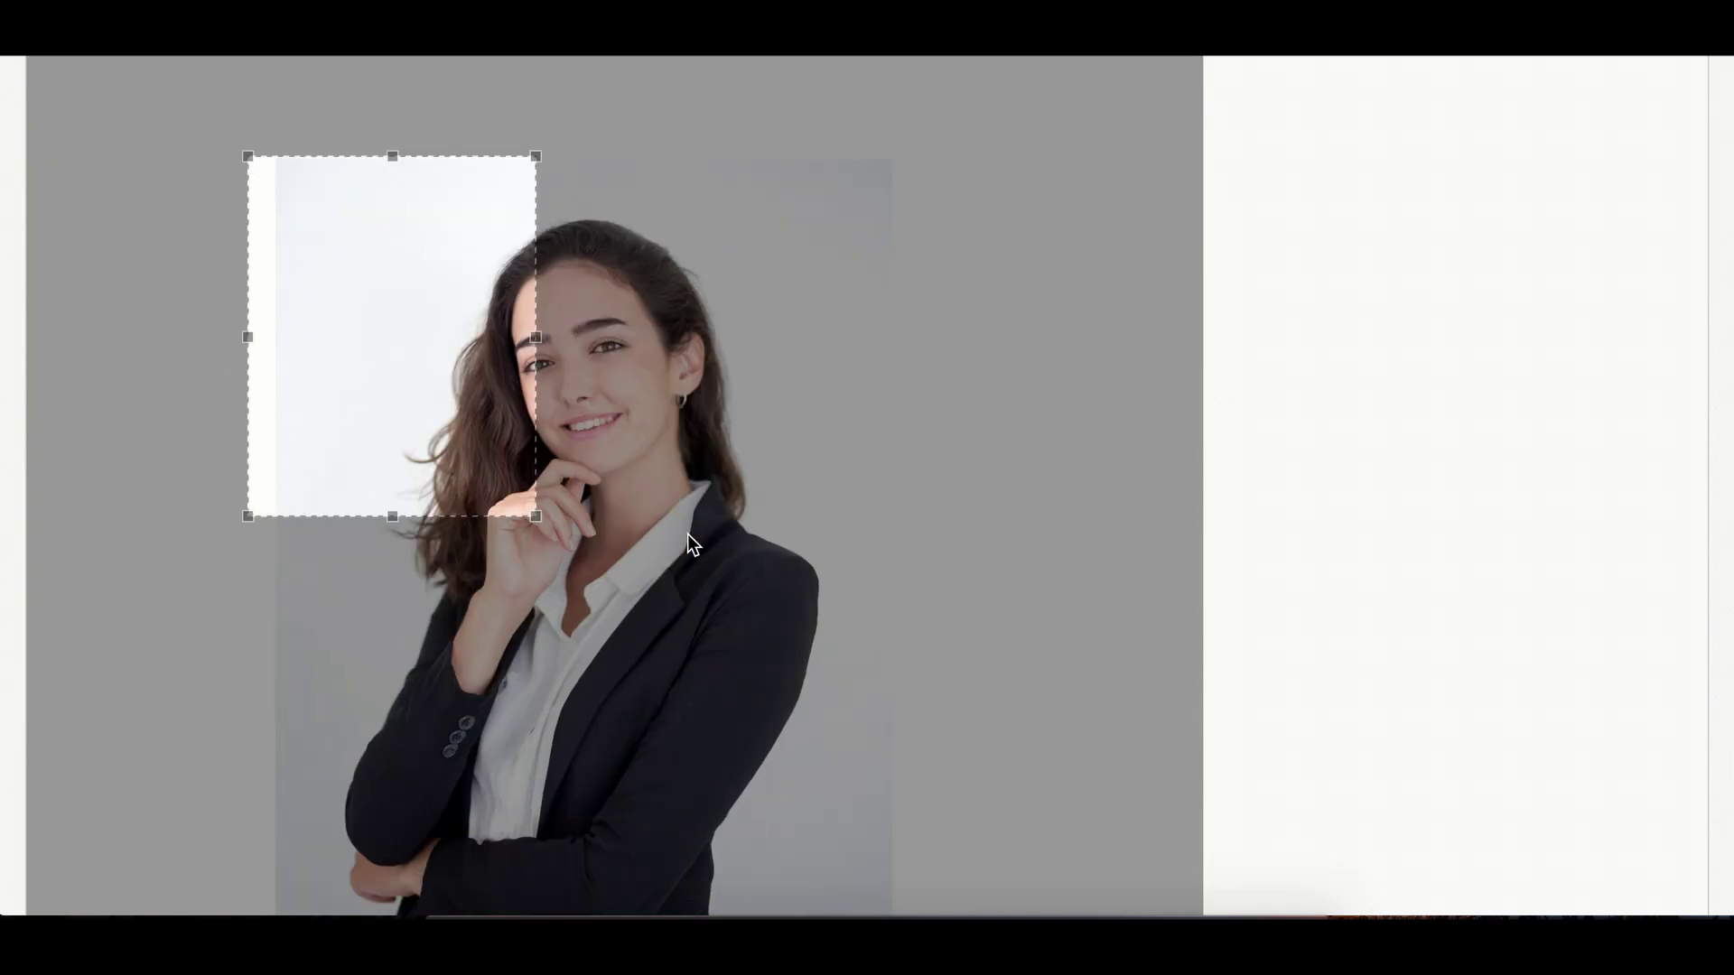
drag(540, 397, 975, 777)
scroll(1002, 713, down, 6)
drag(976, 618, 937, 632)
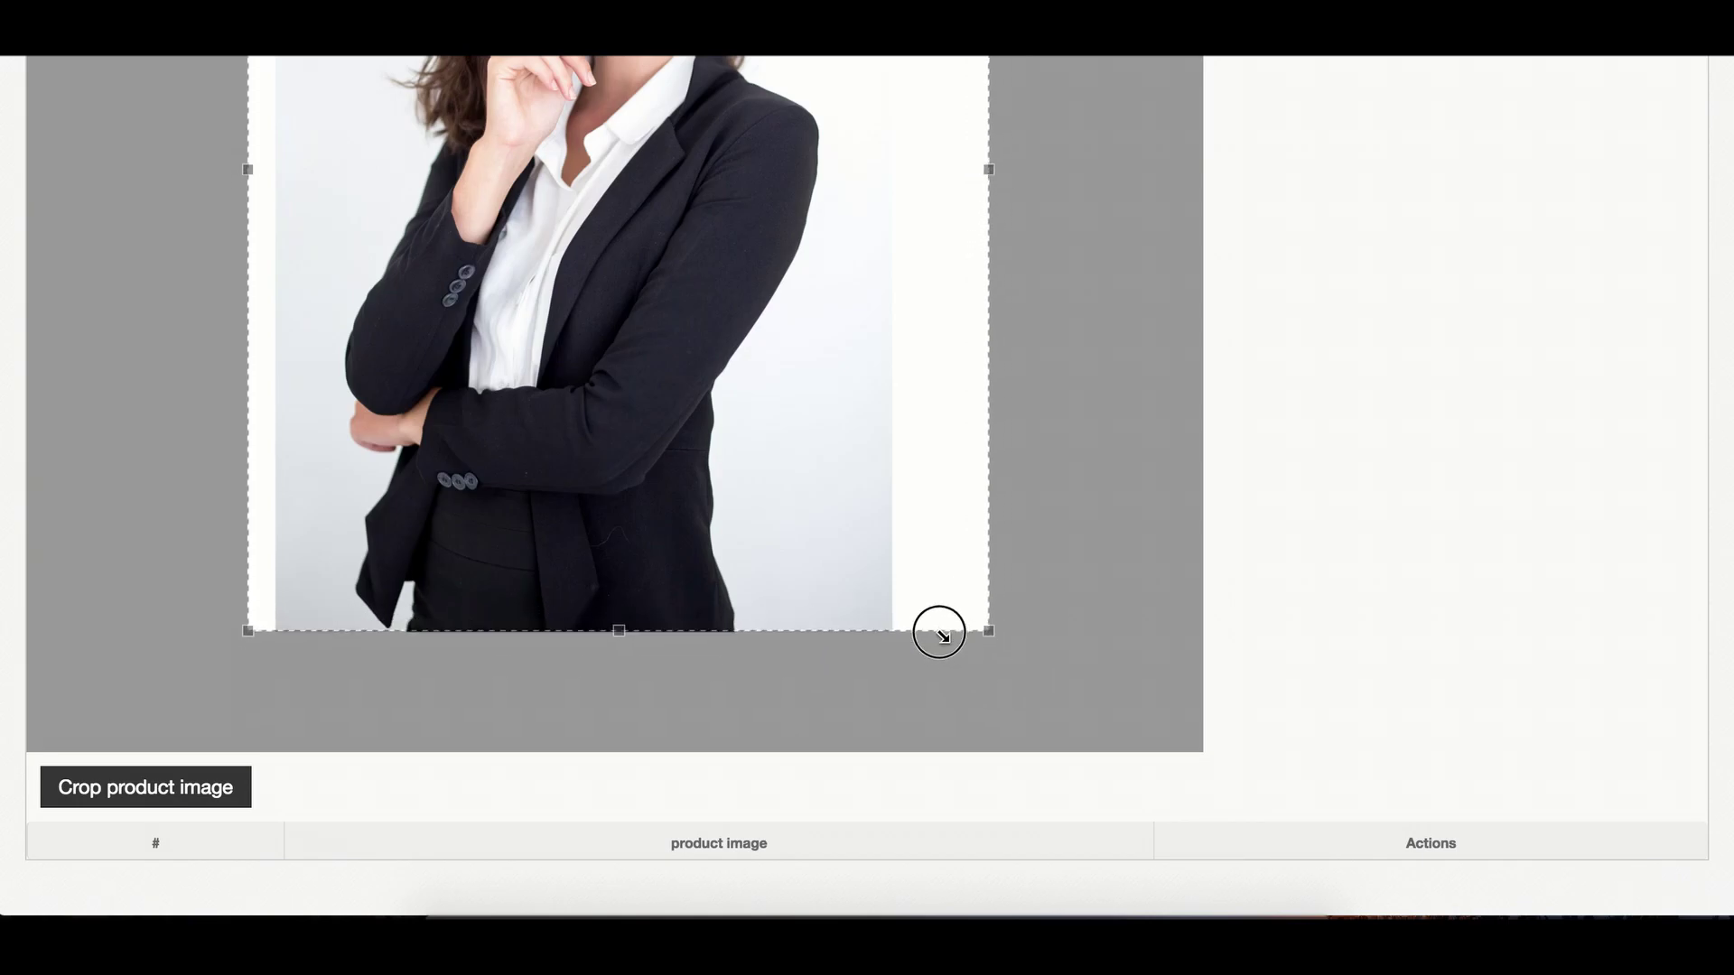
Shift the crop frame sideways to centre it on the photo
scroll(1022, 496, up, 7)
scroll(1019, 519, up, 3)
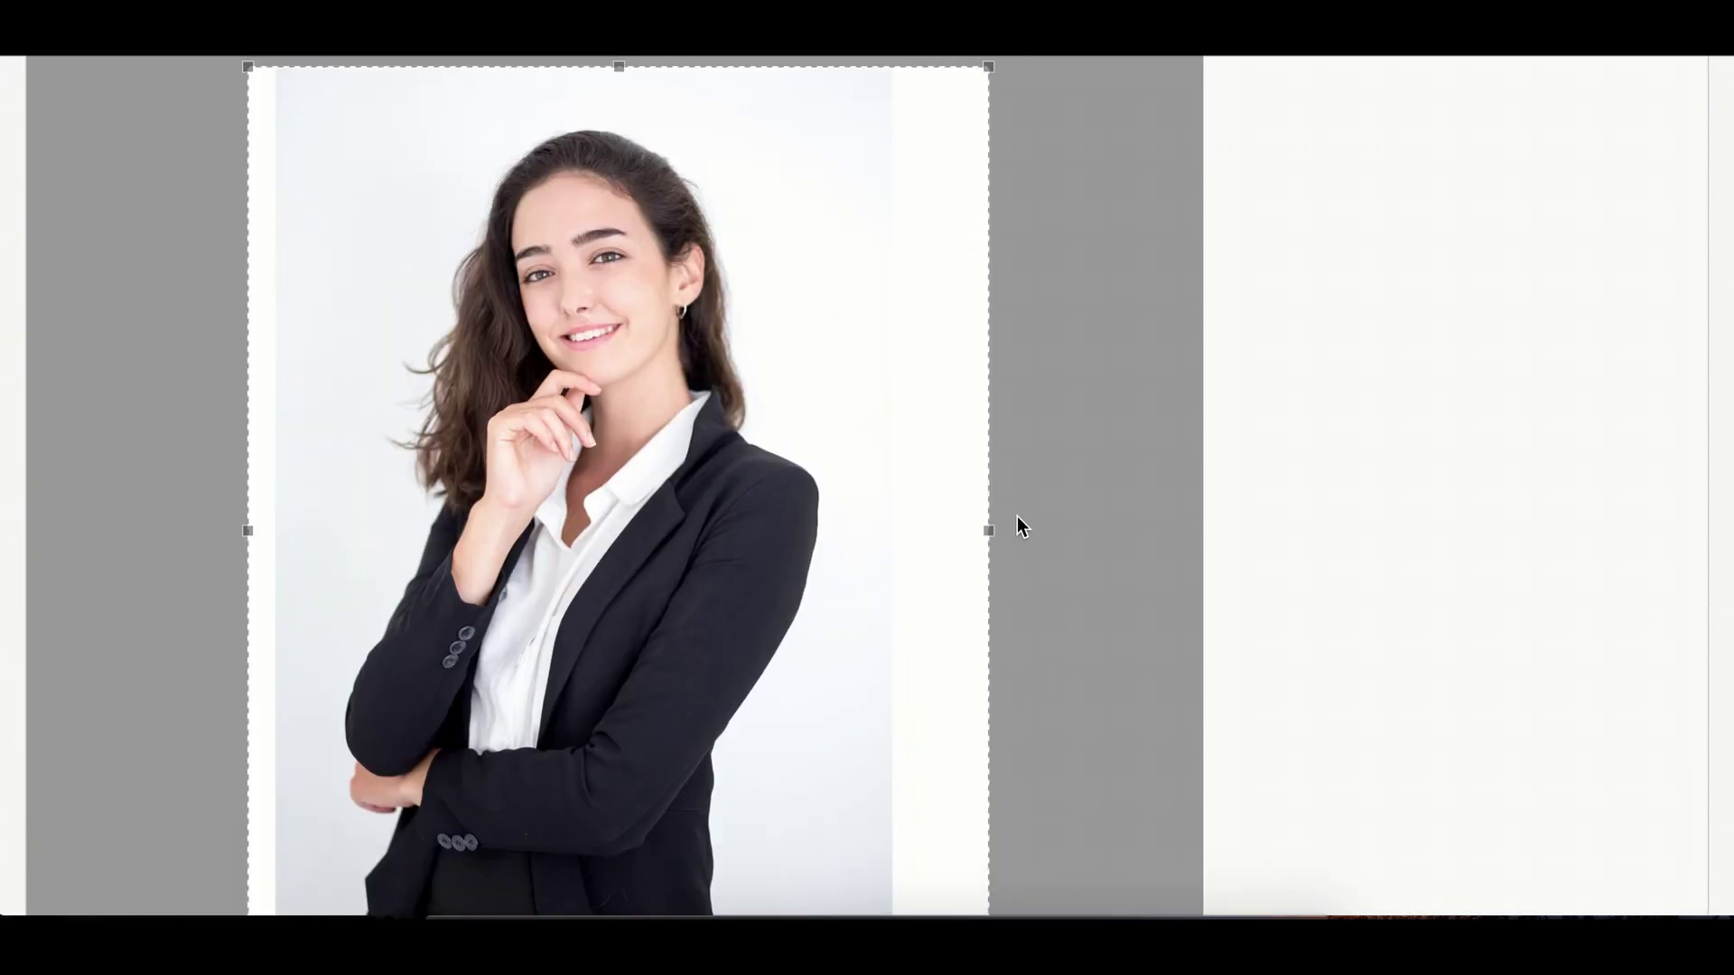
drag(631, 465, 599, 466)
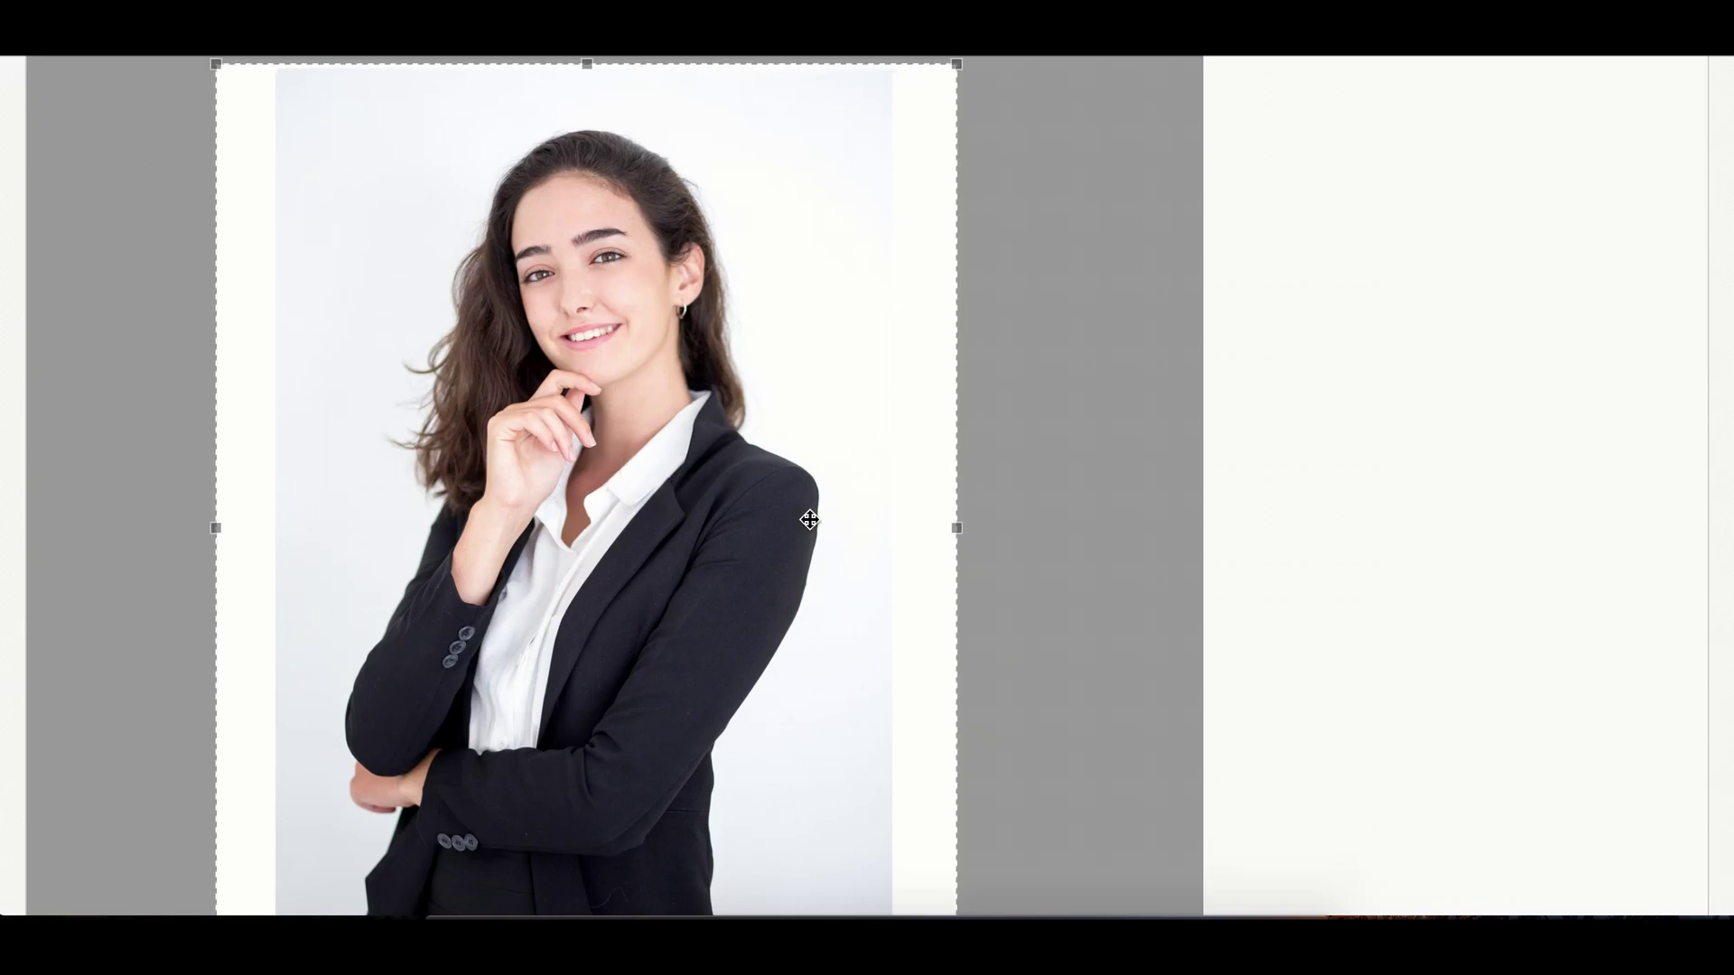
scroll(1092, 569, down, 8)
scroll(1088, 571, up, 6)
scroll(1015, 232, up, 4)
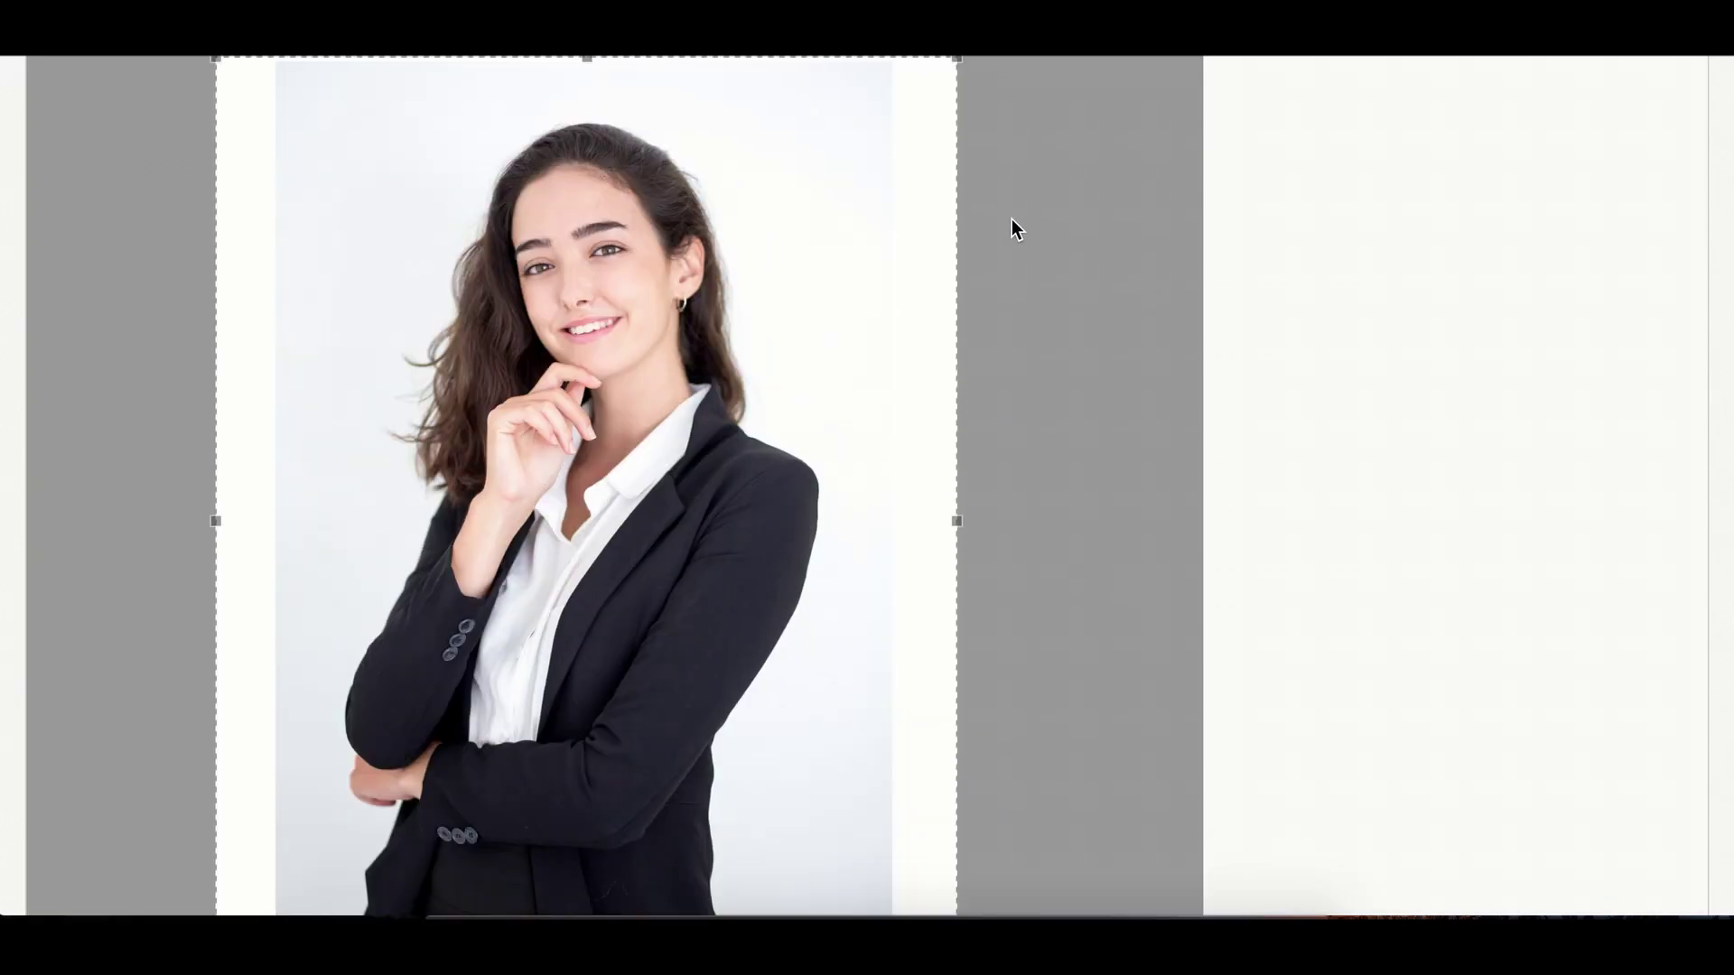
Shrink the crop frame from its corners to trim the space above the head, beside the photo and below the jacket
drag(952, 142, 912, 187)
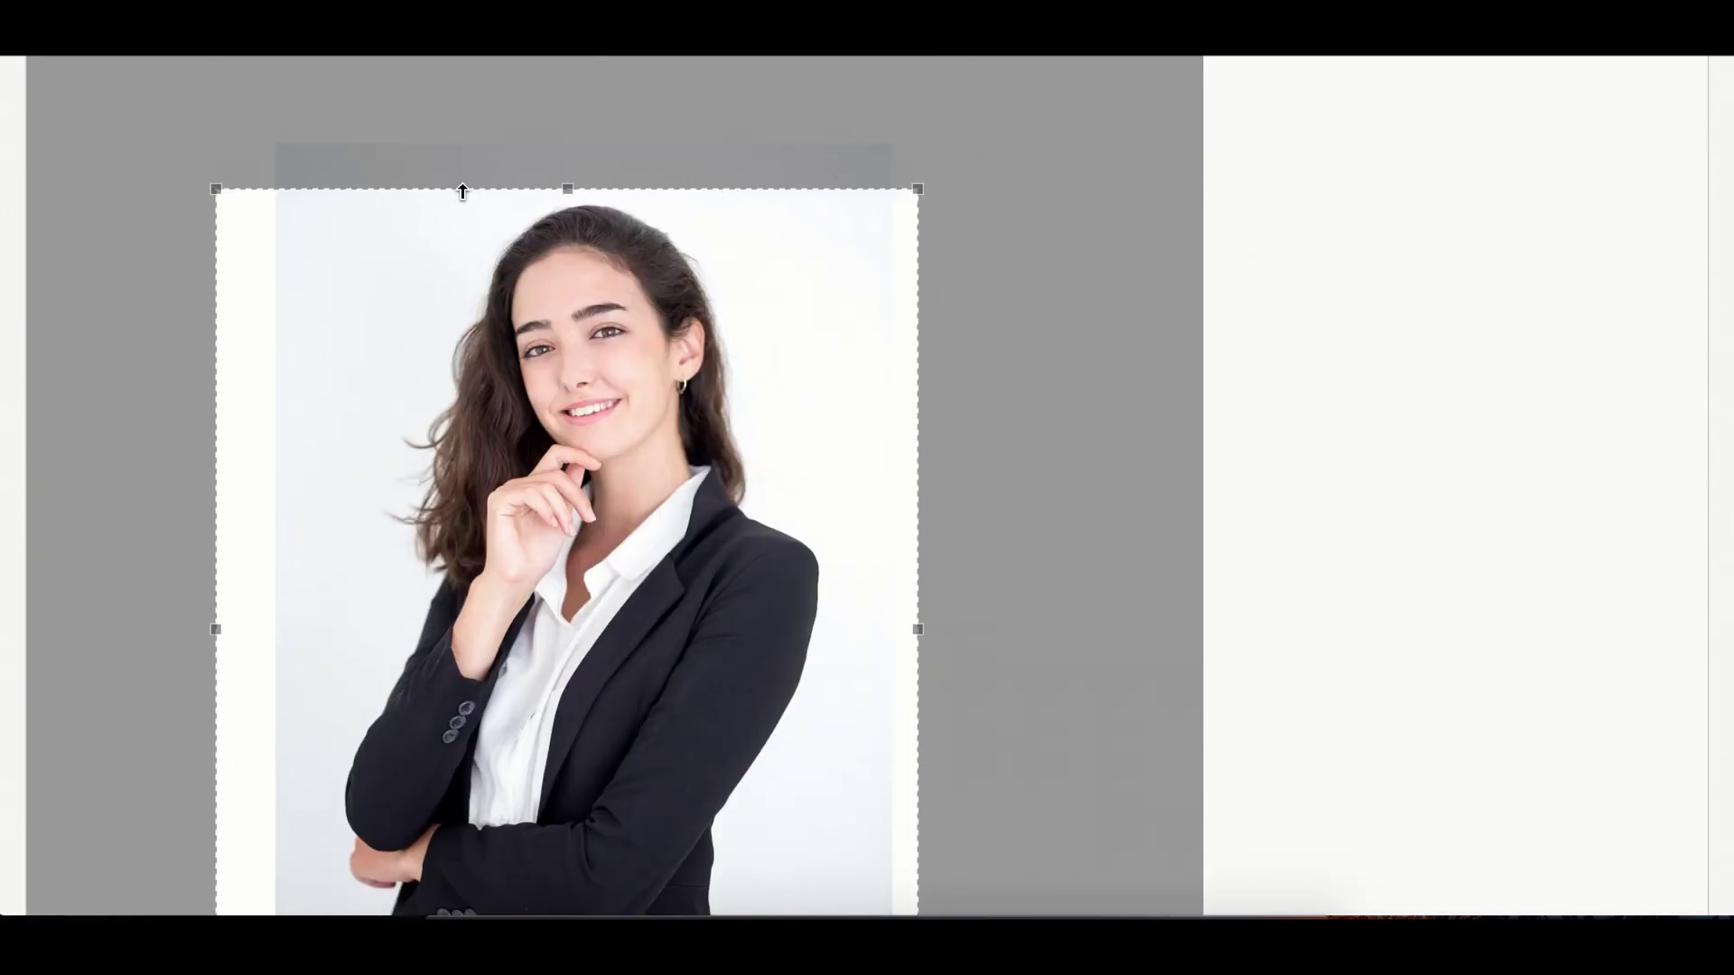
drag(220, 187, 232, 194)
scroll(603, 513, down, 10)
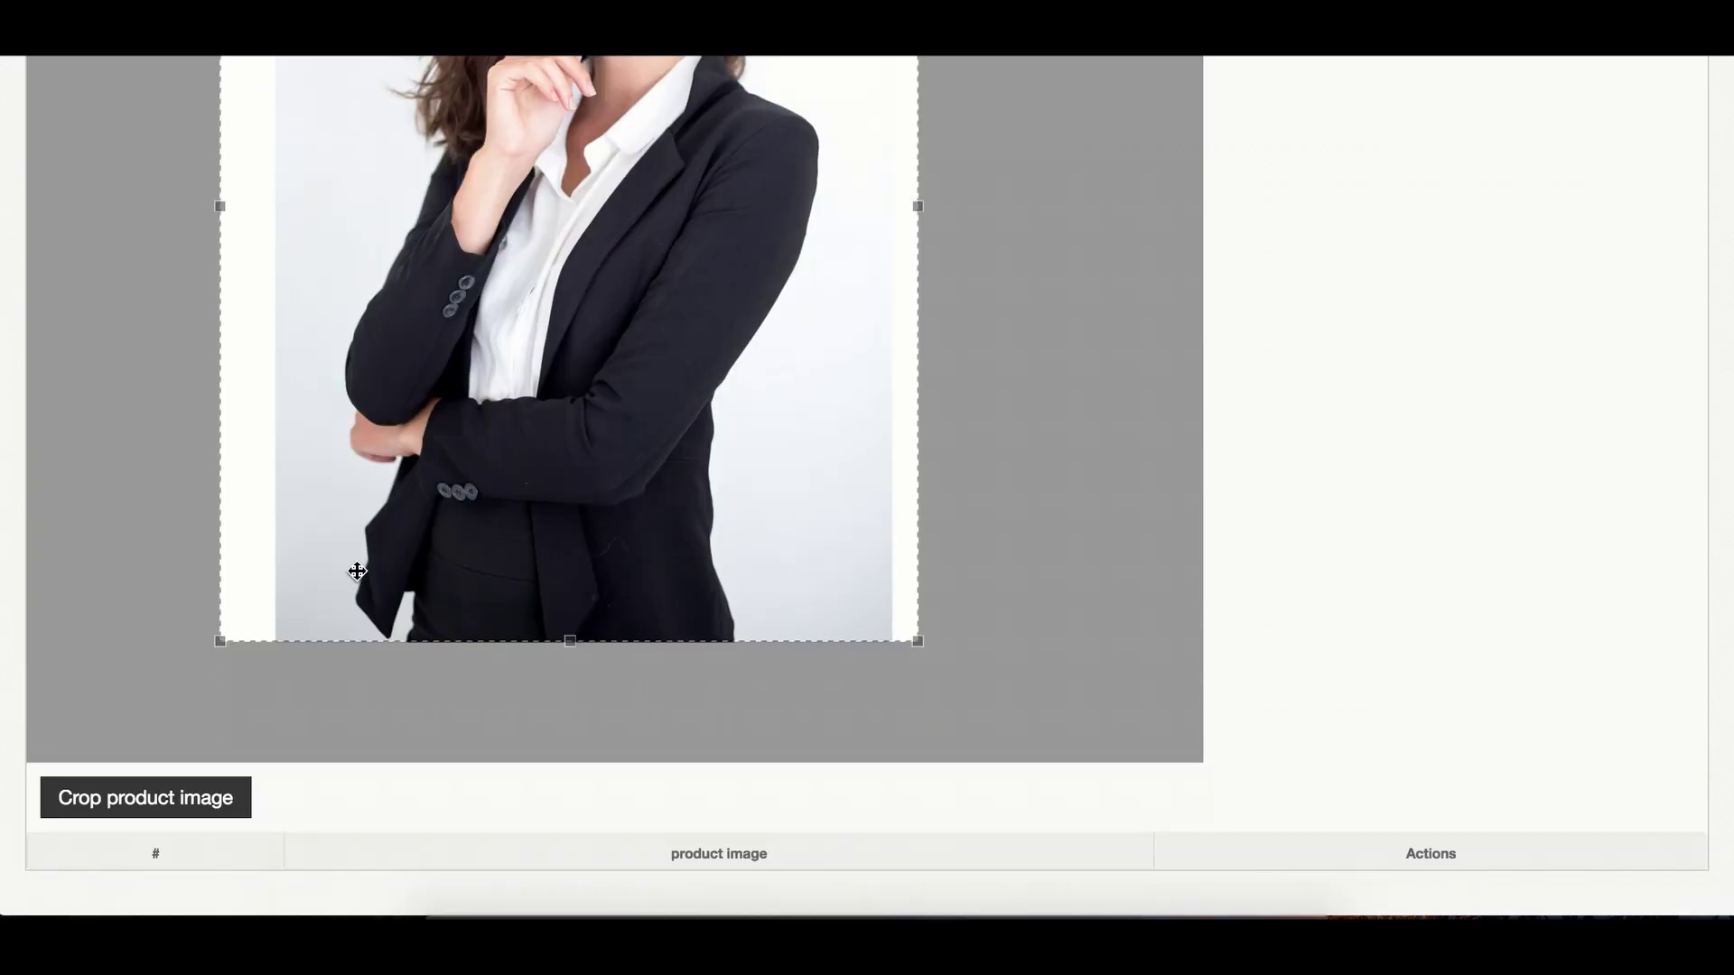
drag(220, 641, 254, 593)
Reposition and narrow the crop frame to fit inside the photo's side edges, and crop the product image
scroll(472, 573, up, 5)
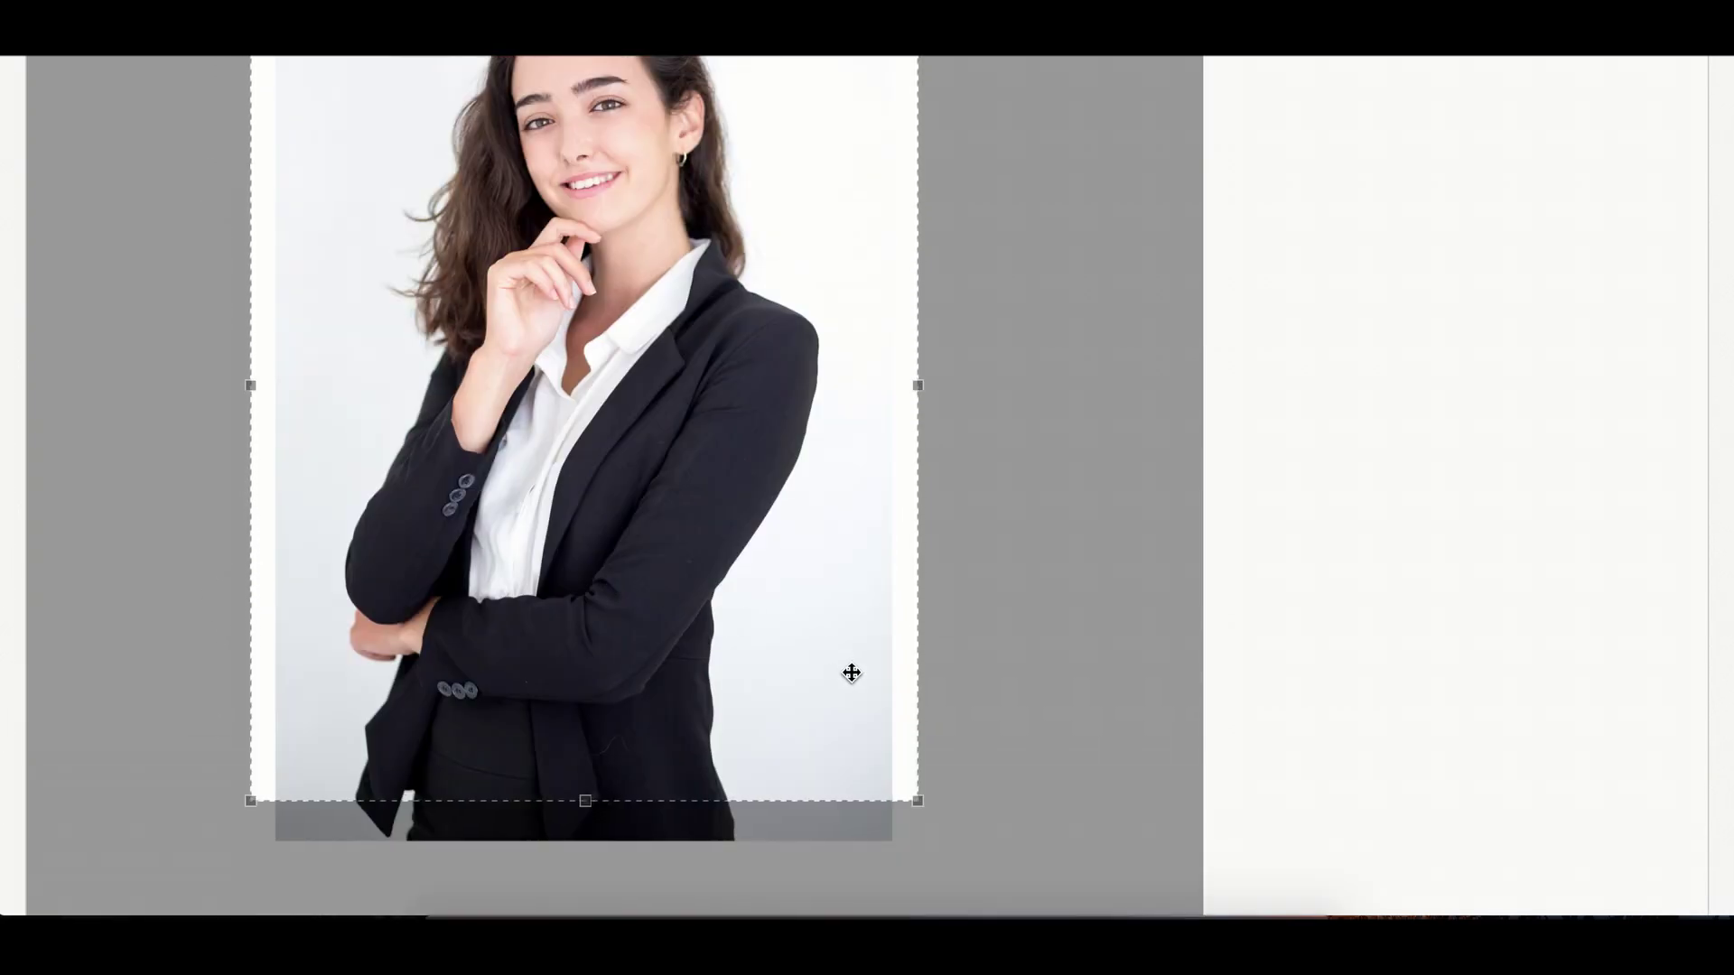
drag(918, 794, 877, 765)
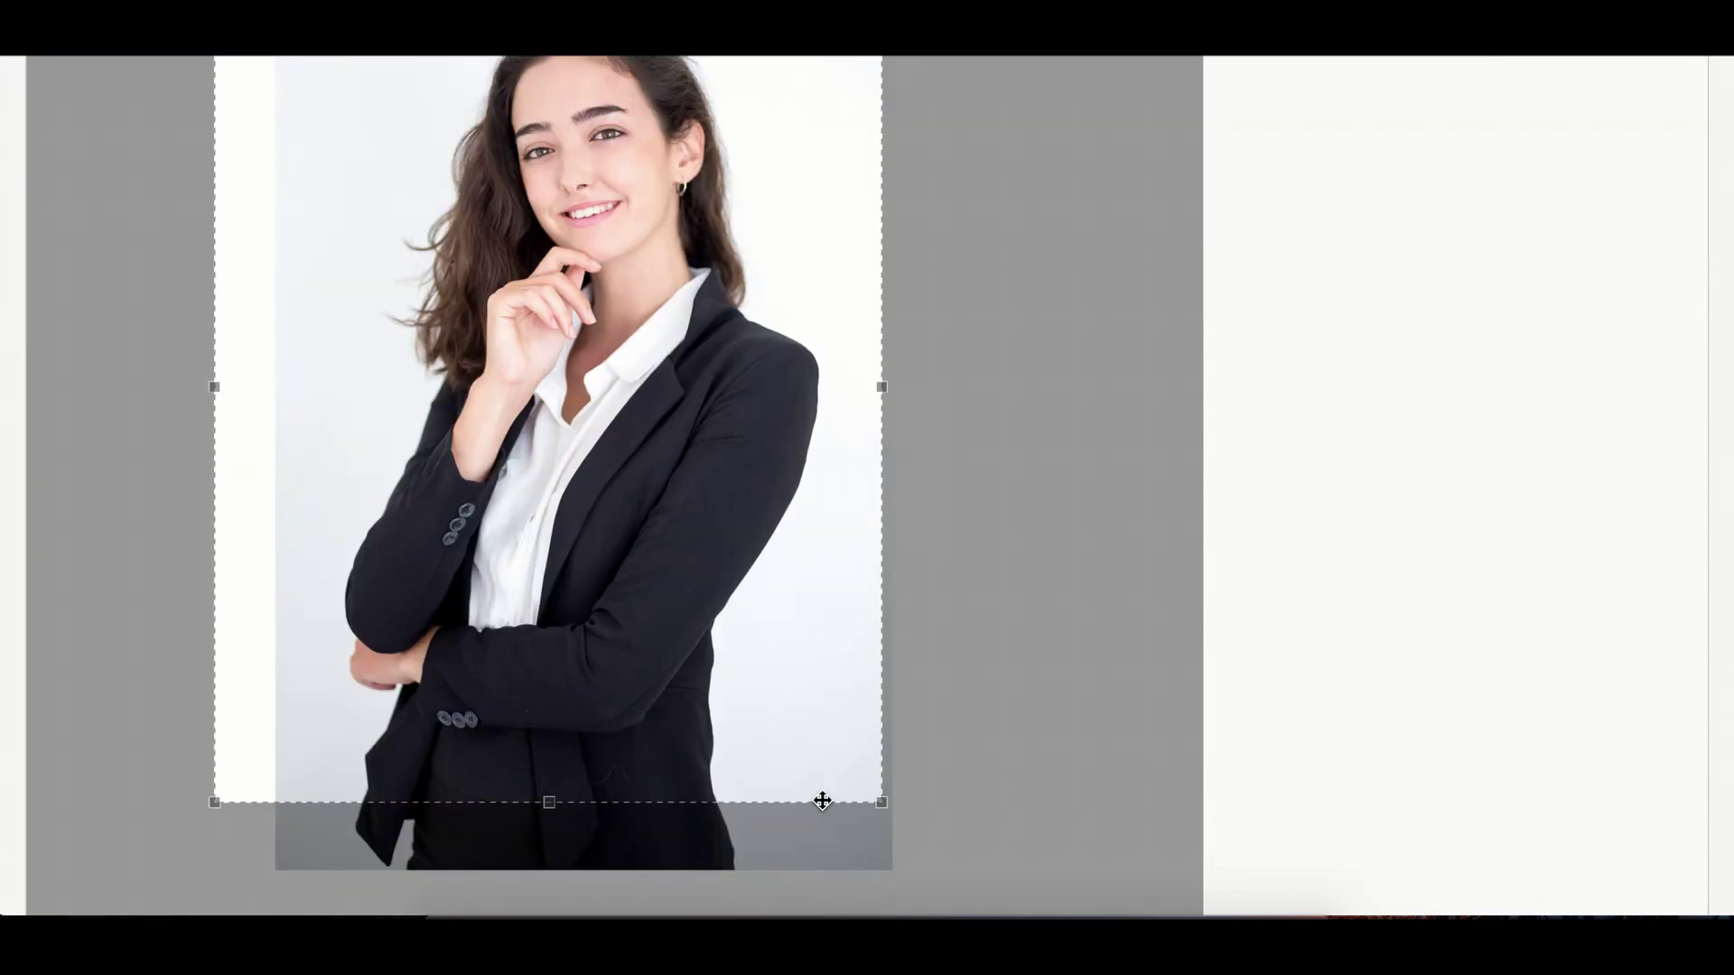
scroll(821, 802, down, 2)
drag(214, 721, 279, 631)
scroll(831, 736, up, 3)
scroll(831, 736, up, 3)
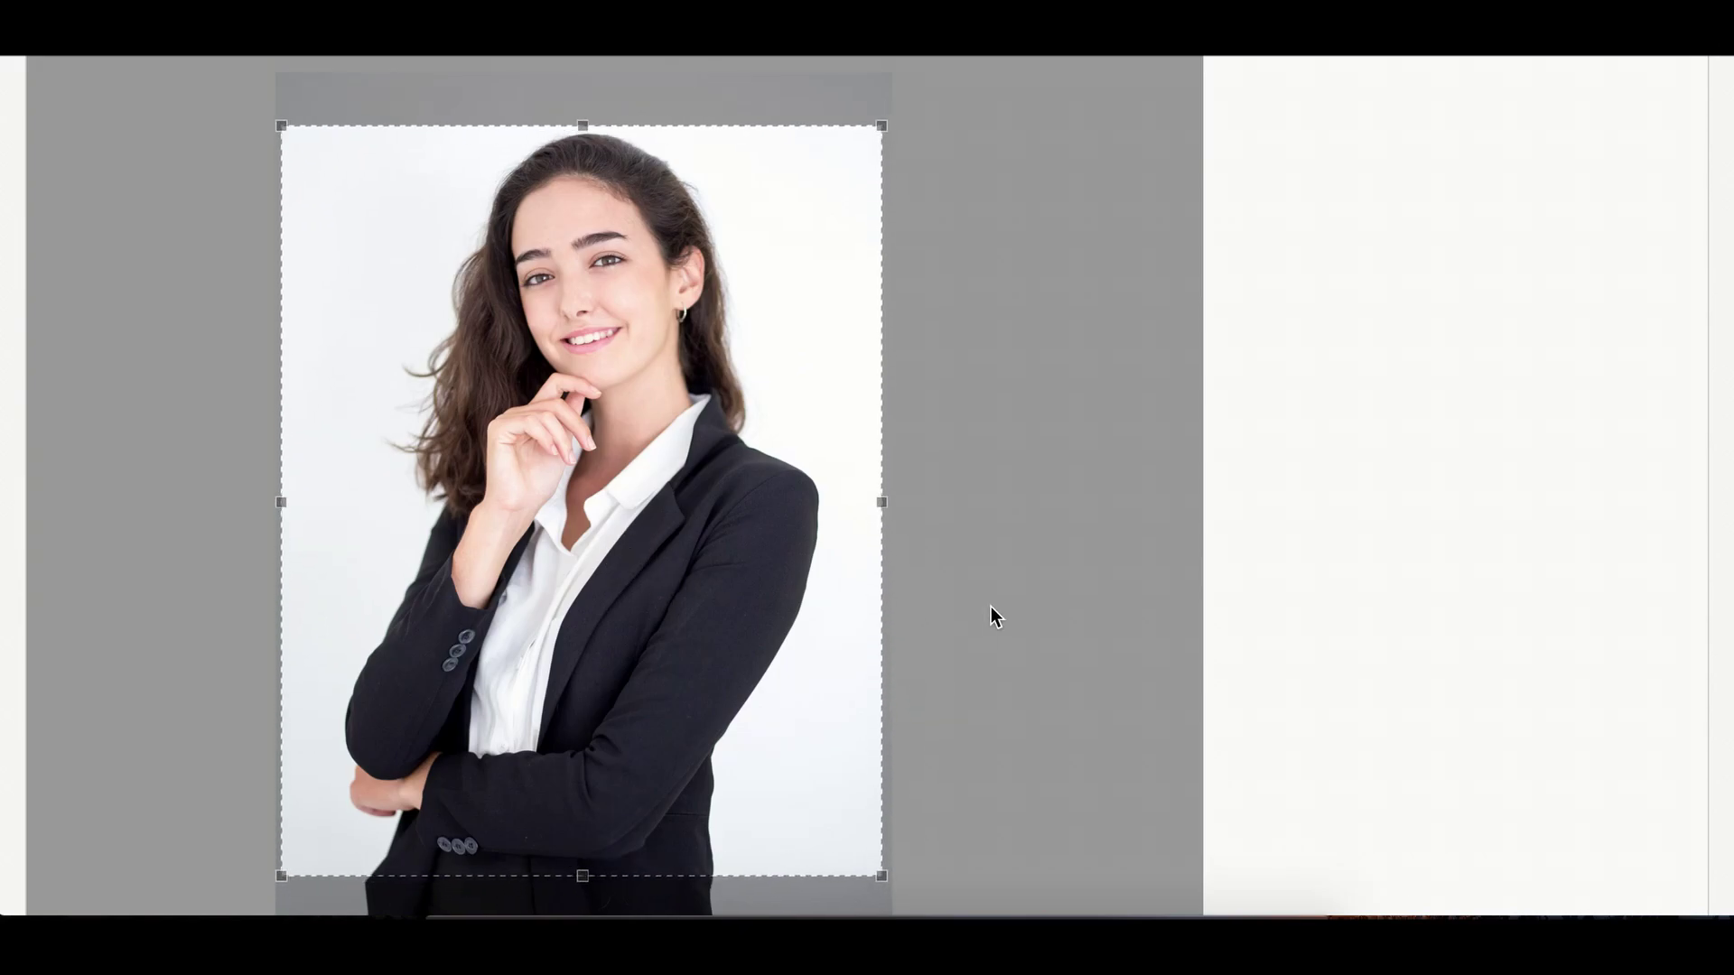
scroll(991, 612, down, 5)
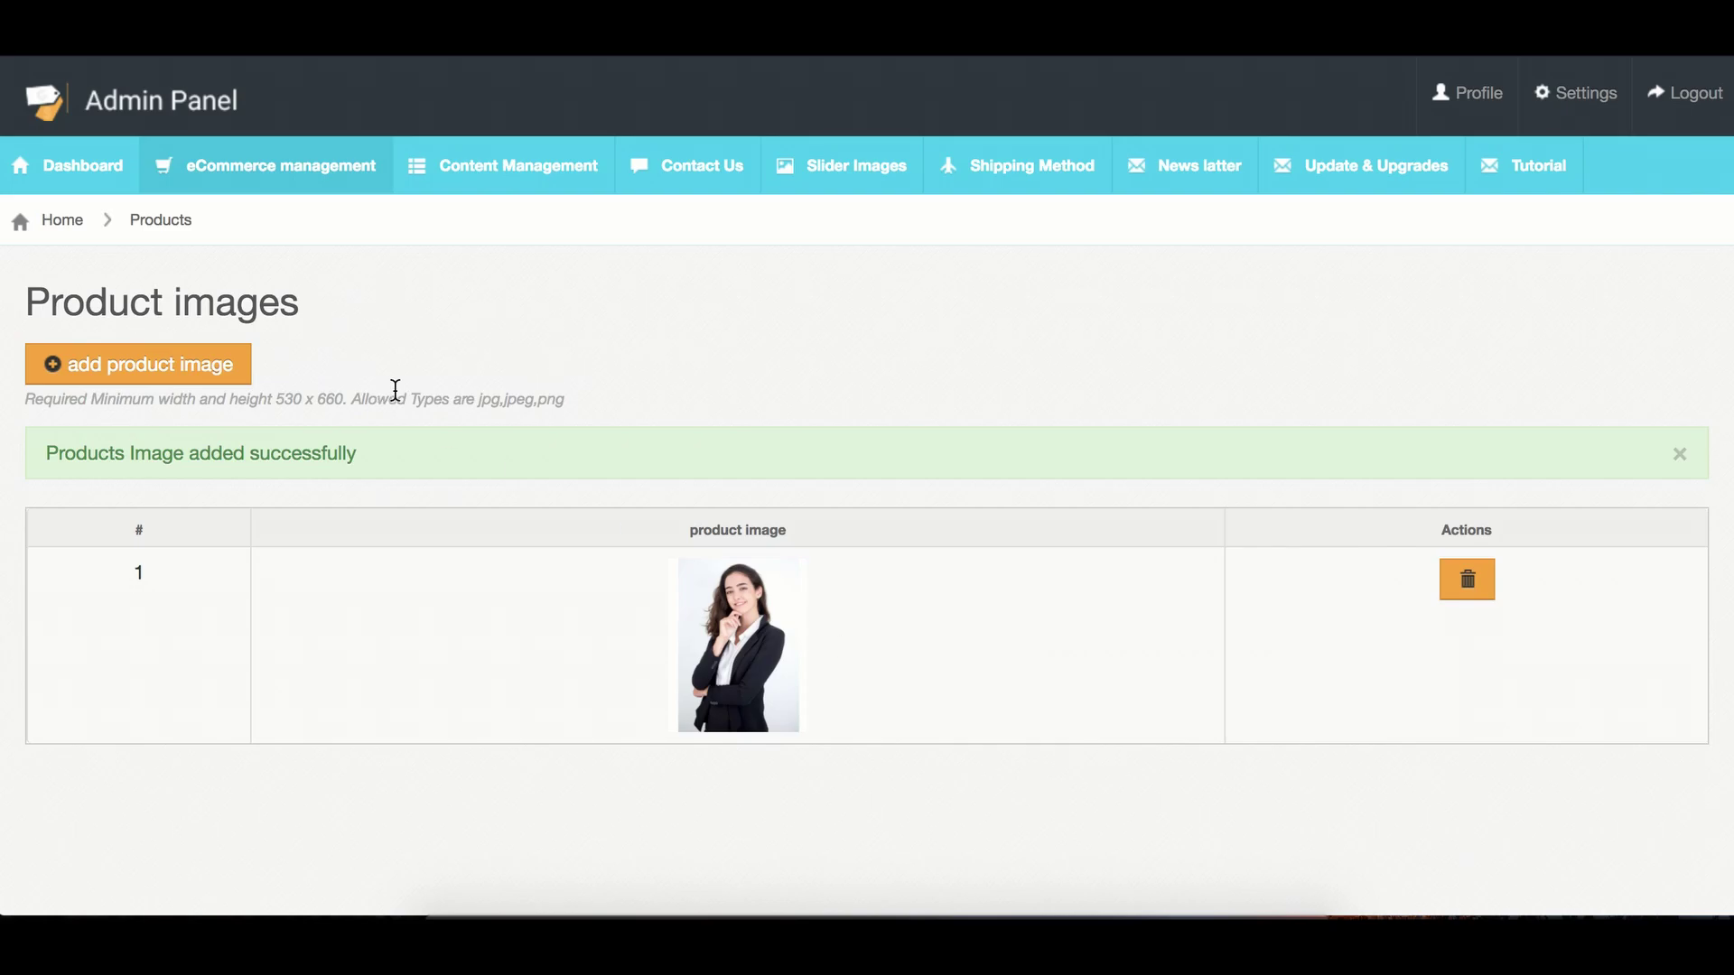
Upload "ShoName suit London2.jpg" from the Desktop as a second product image
click(213, 366)
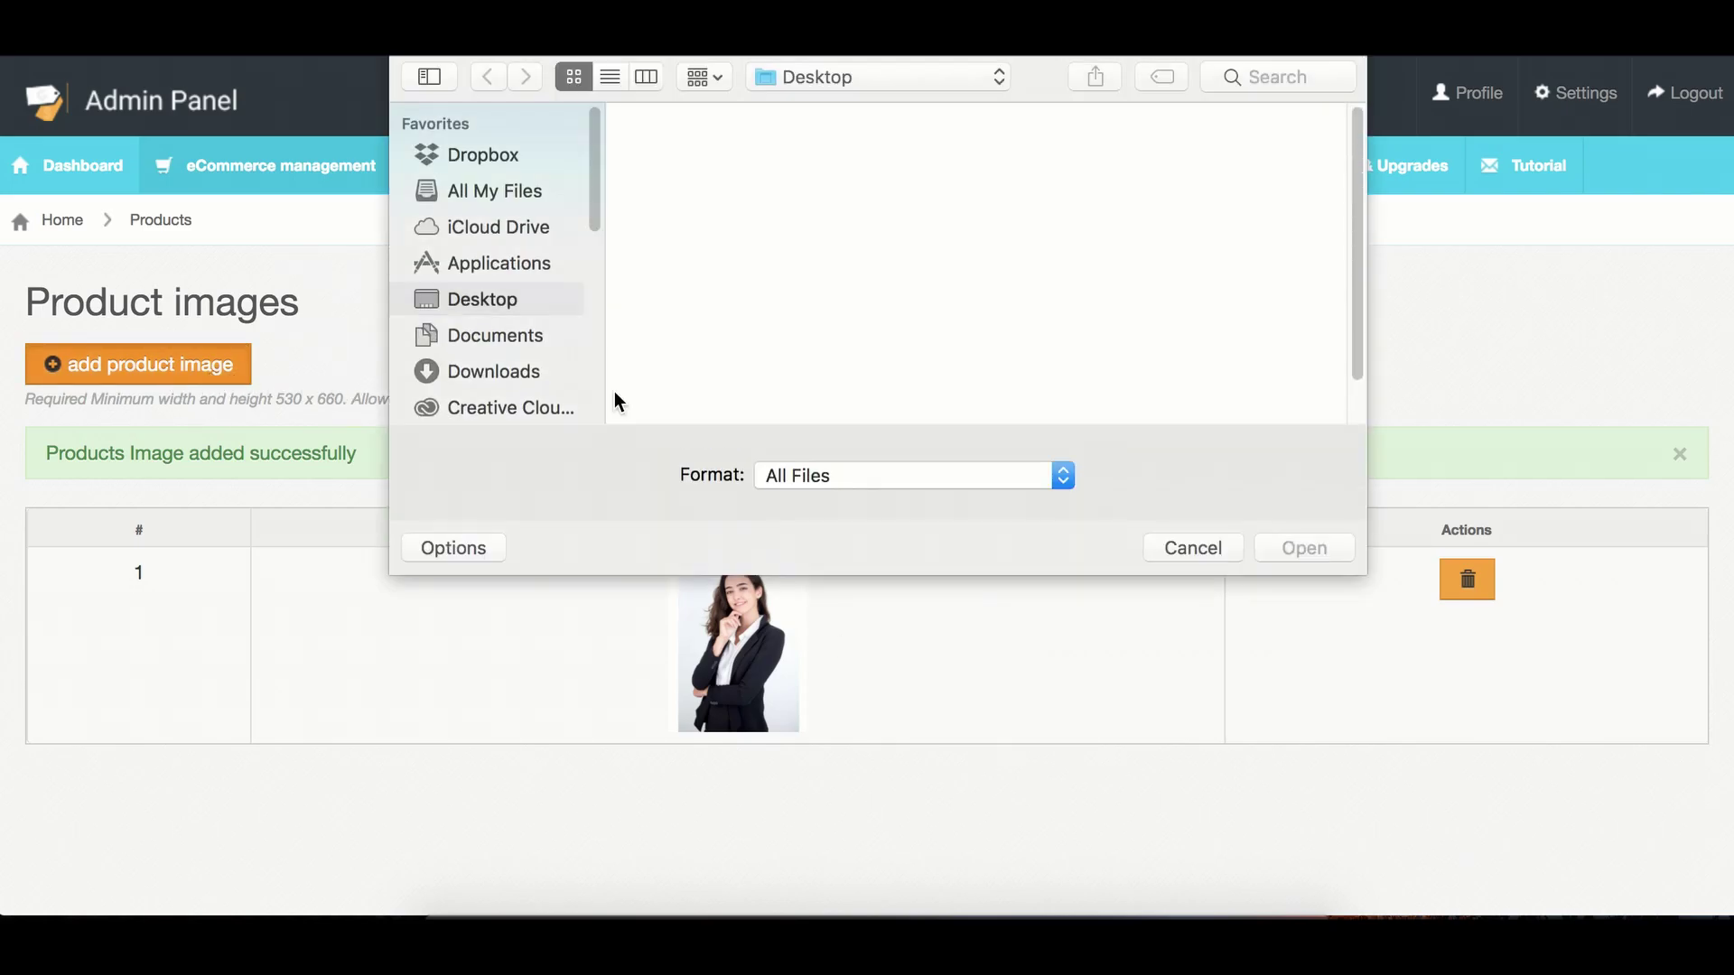
click(1292, 551)
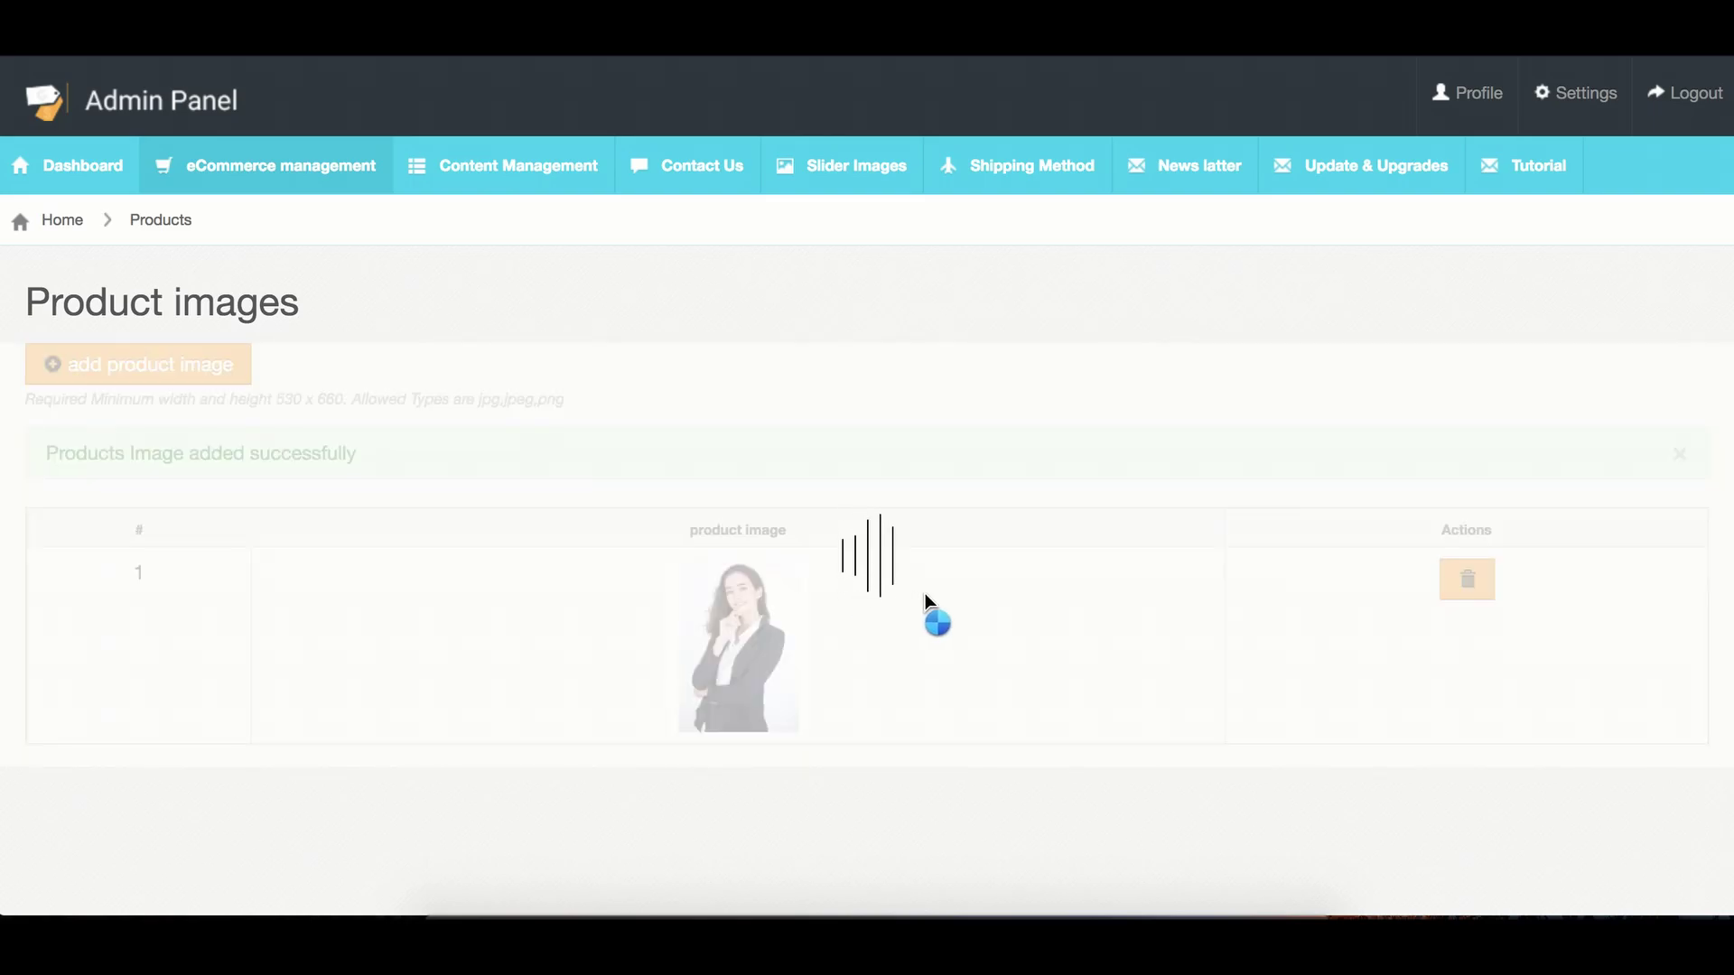
scroll(931, 603, down, 6)
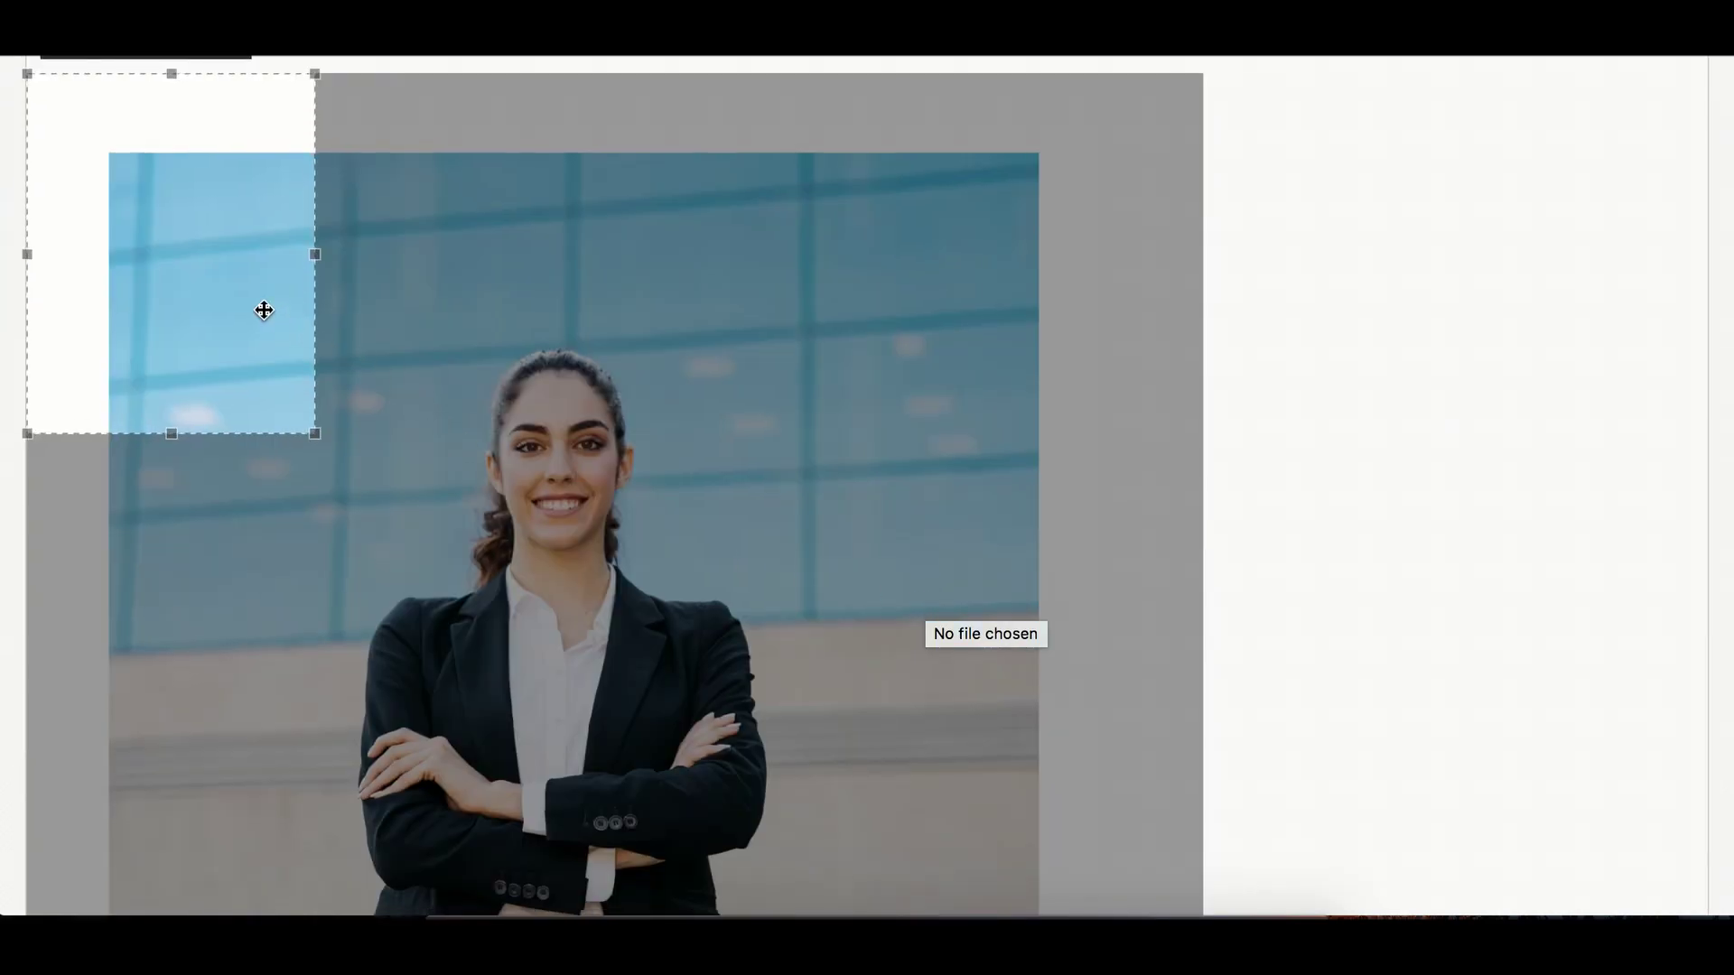
Move and enlarge the crop frame around the woman in front of the glass building, and crop the second product image
drag(205, 289, 330, 388)
scroll(331, 388, down, 1)
drag(430, 447, 1005, 907)
scroll(1089, 750, down, 3)
scroll(1079, 740, down, 3)
scroll(630, 627, up, 3)
scroll(470, 633, down, 4)
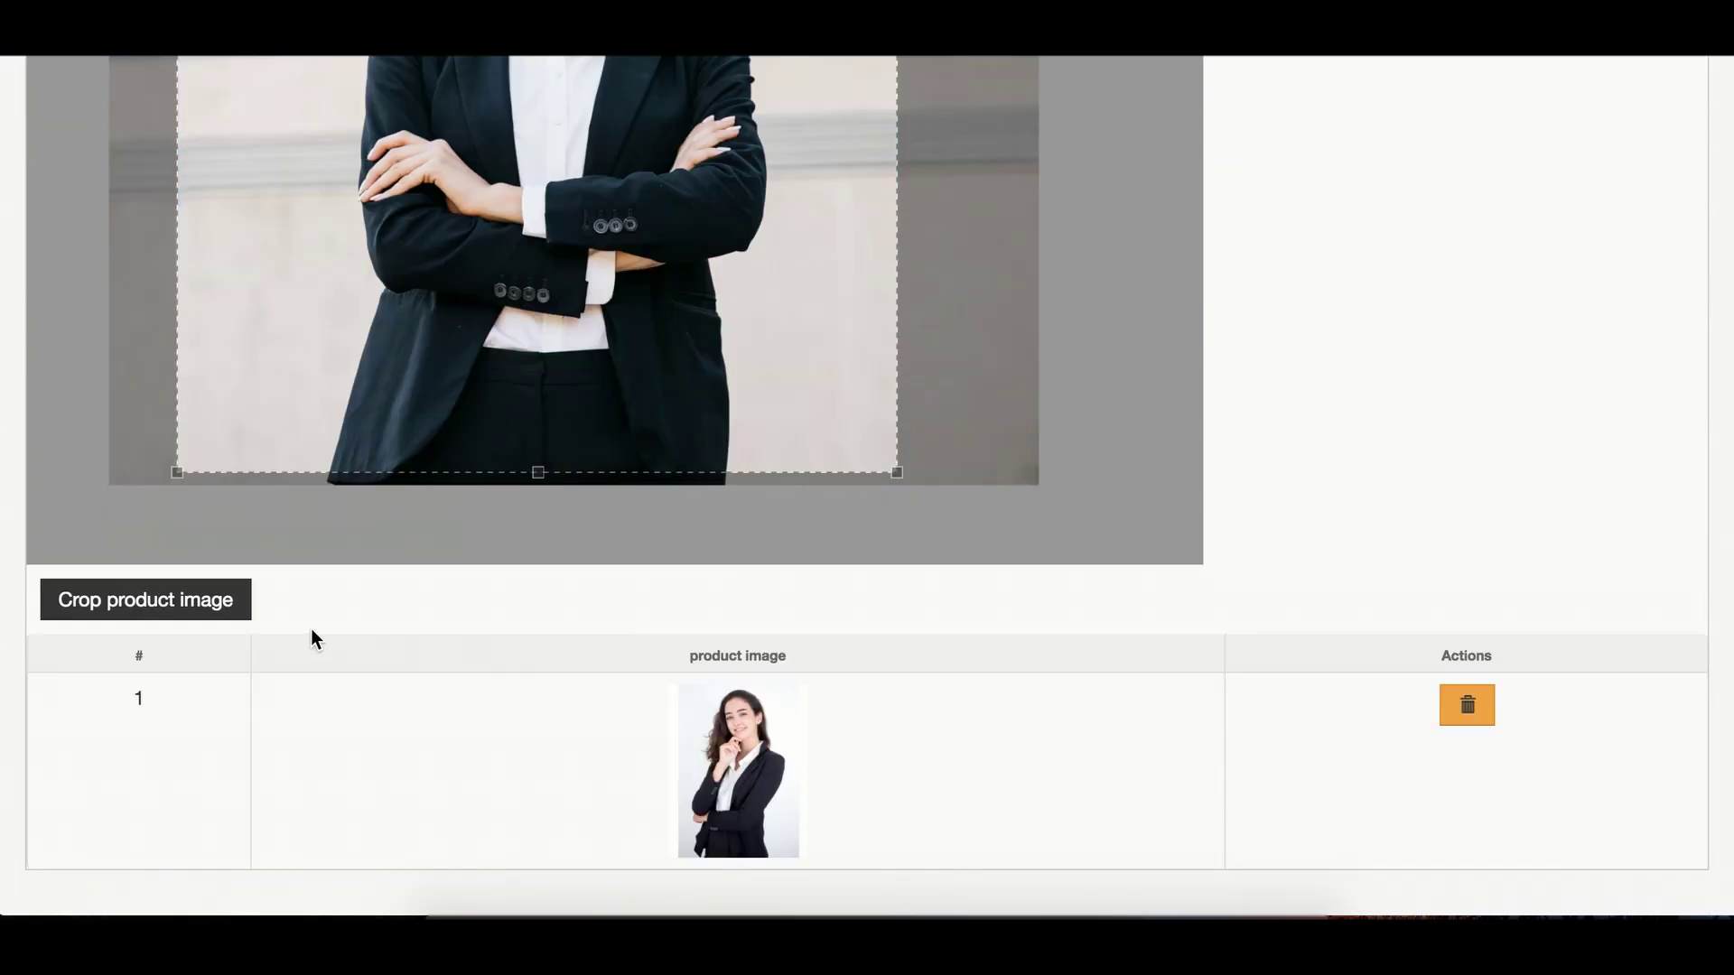
click(172, 605)
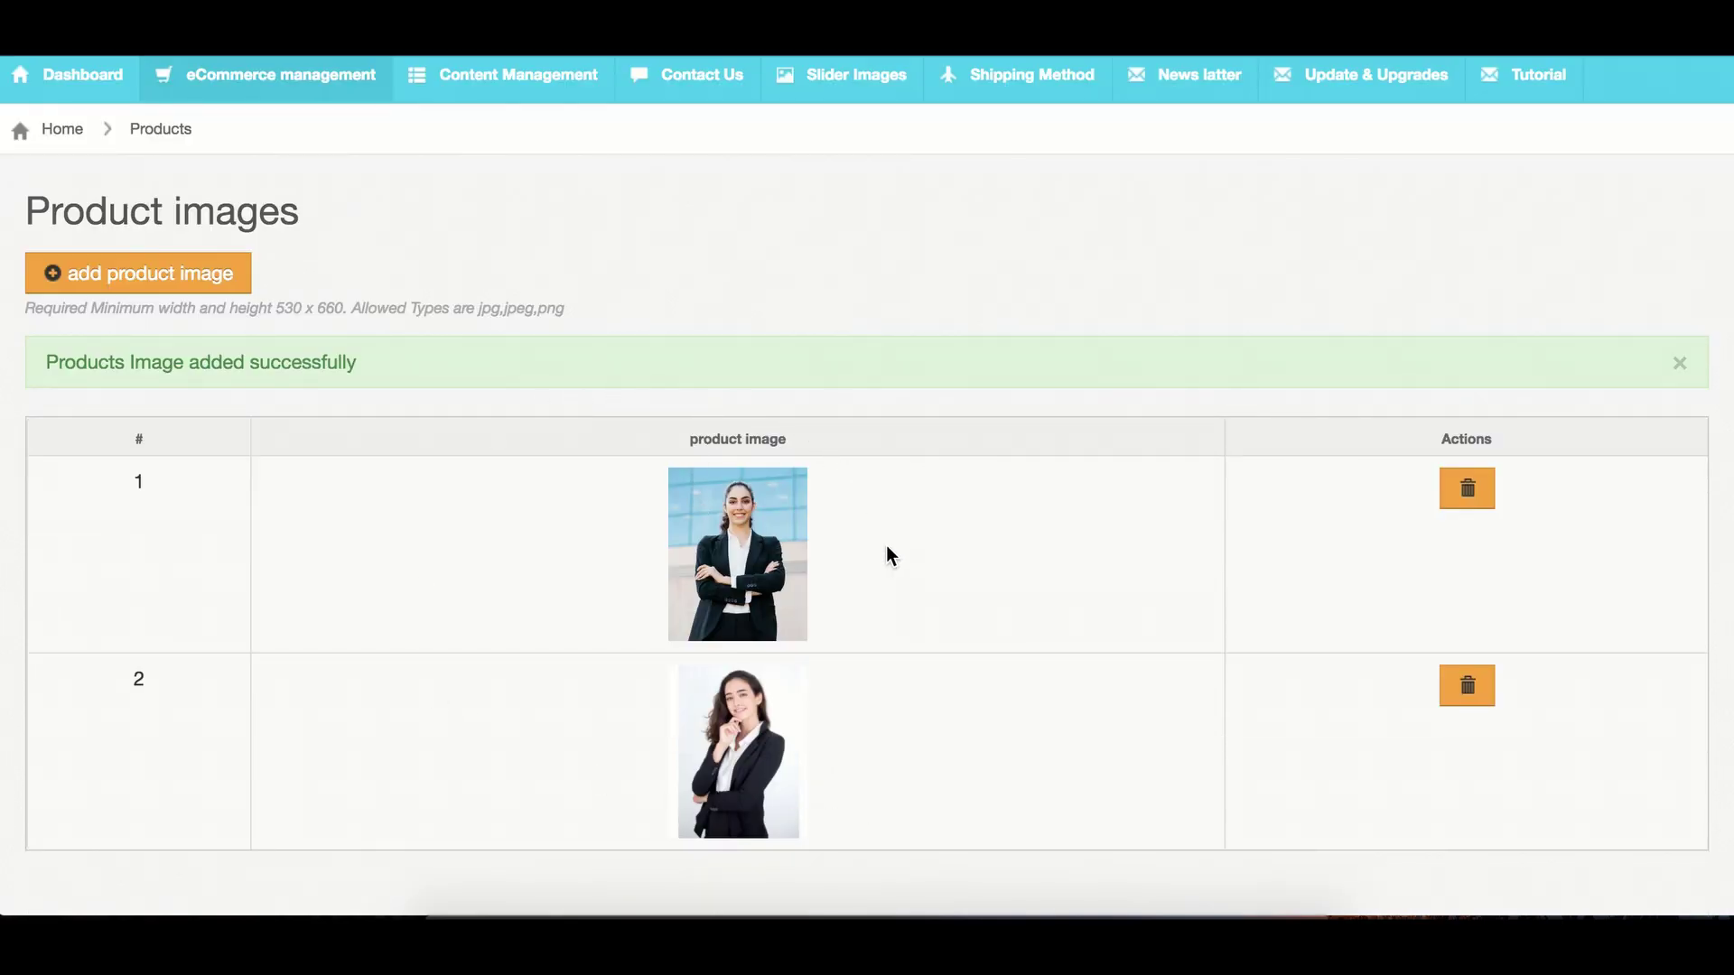
Open the products listing and activate the "Busines Suit" product
scroll(569, 530, up, 2)
click(278, 181)
click(225, 312)
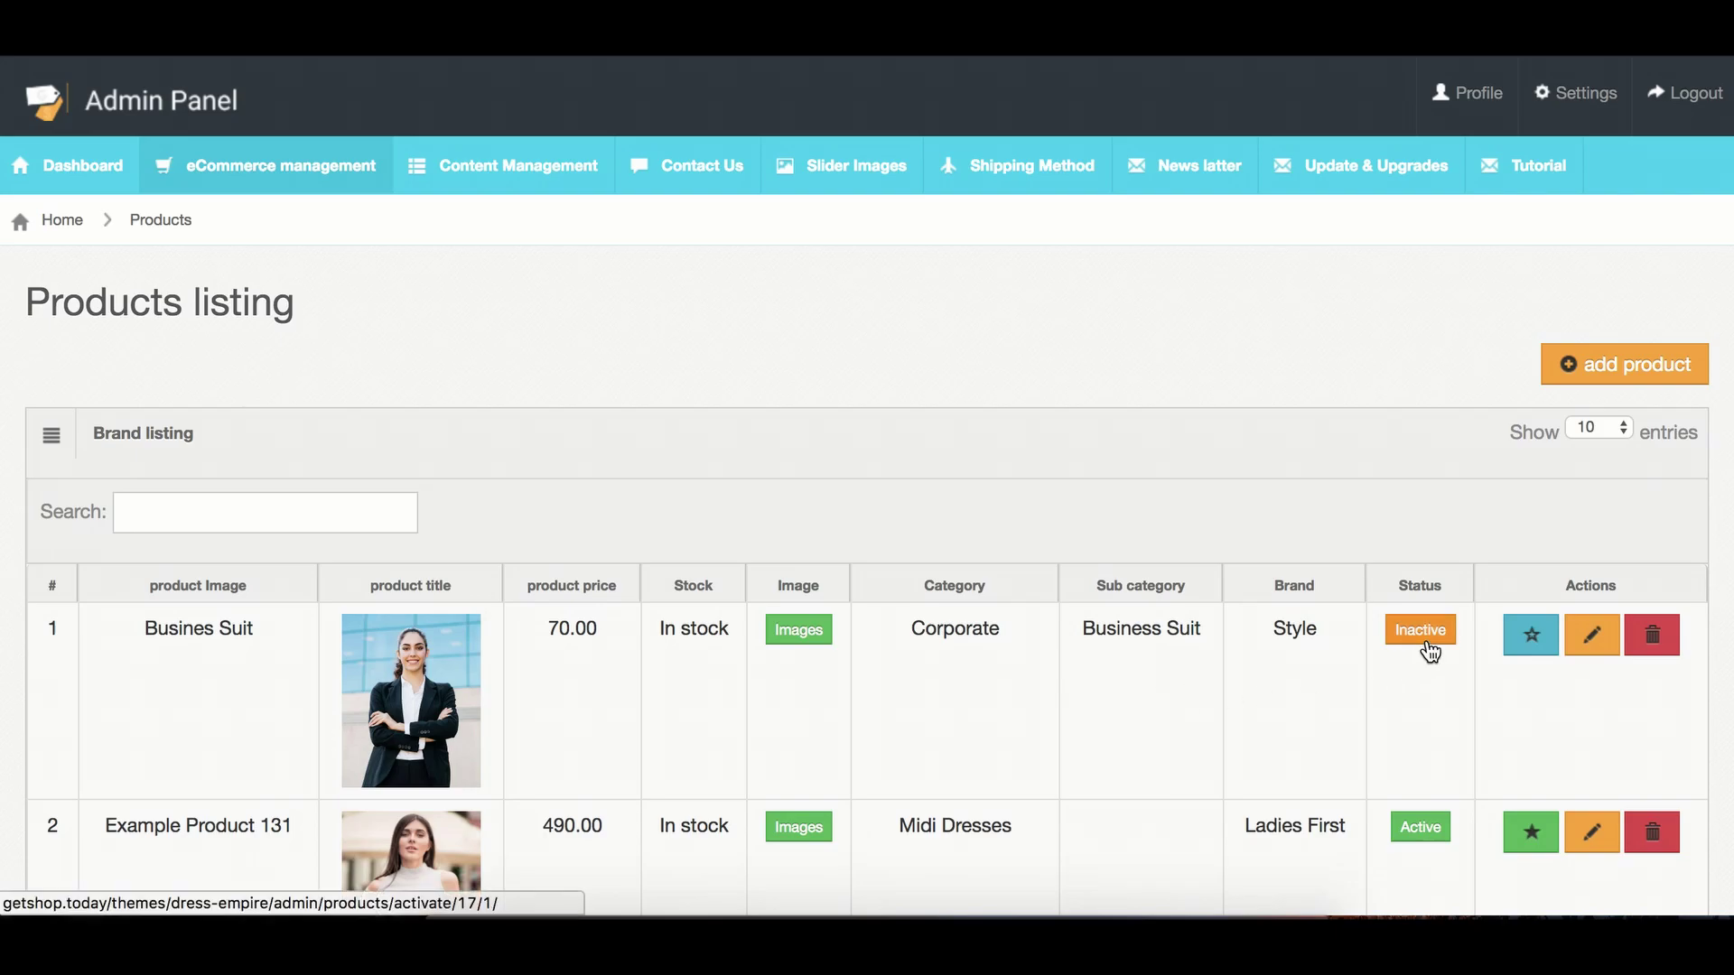
click(1432, 644)
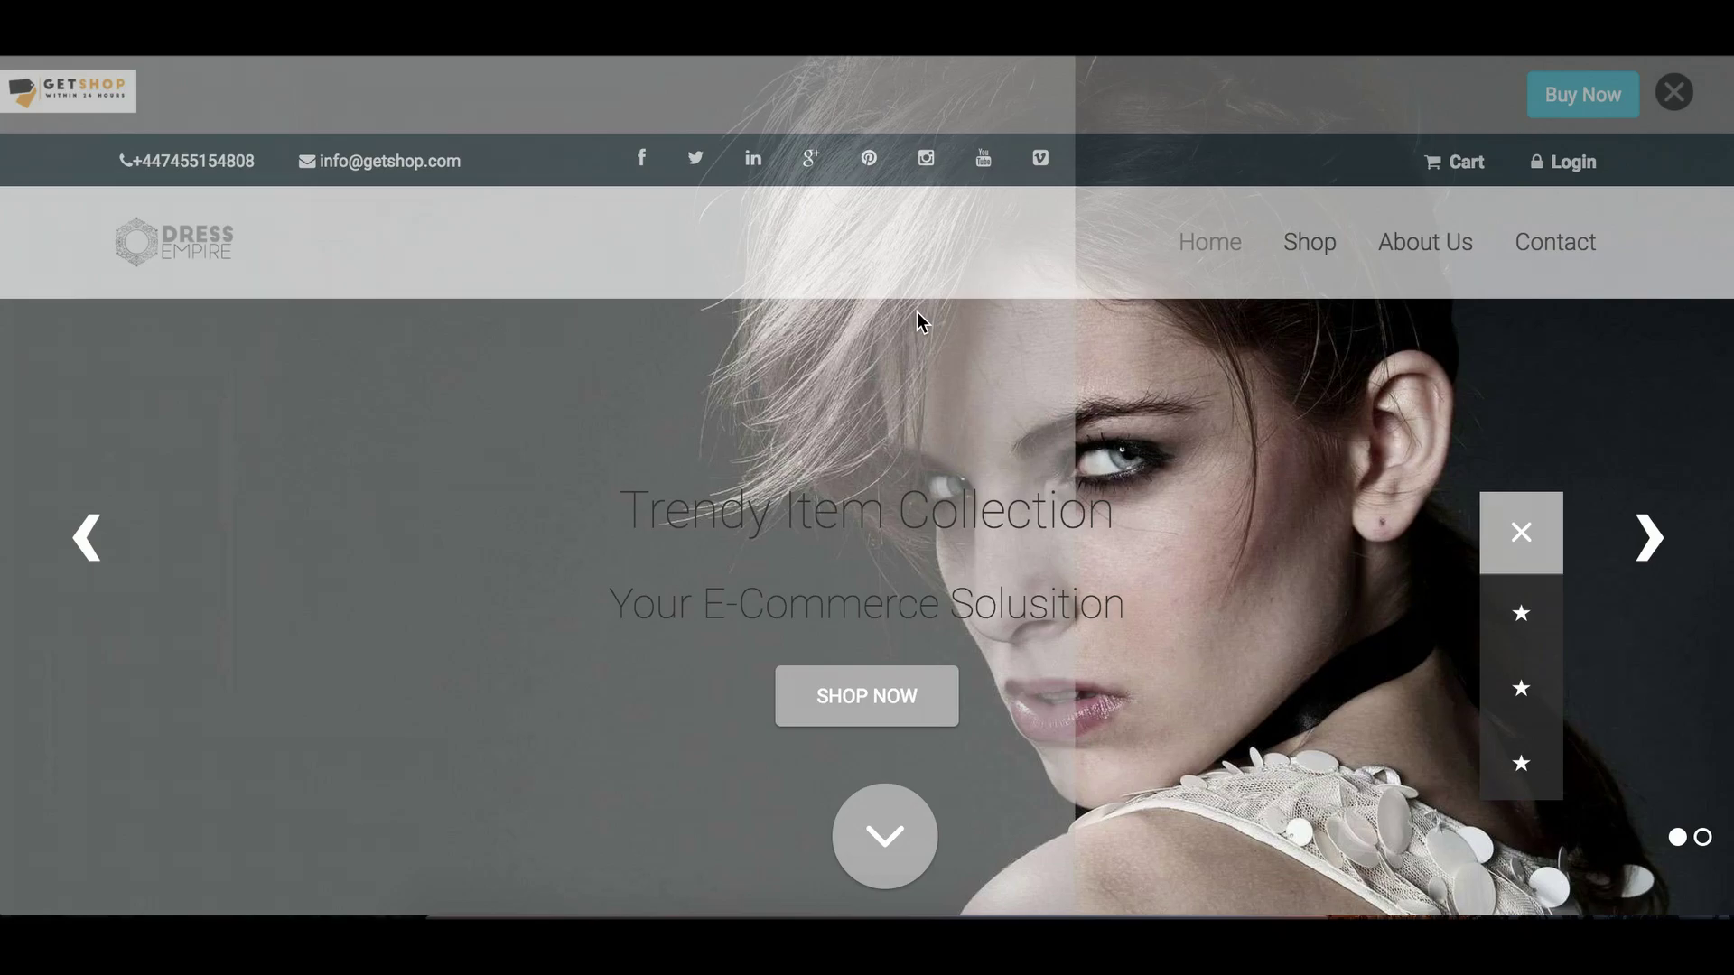
Open the "Busines Suit" product from the storefront's shop page and view its second image
click(1322, 259)
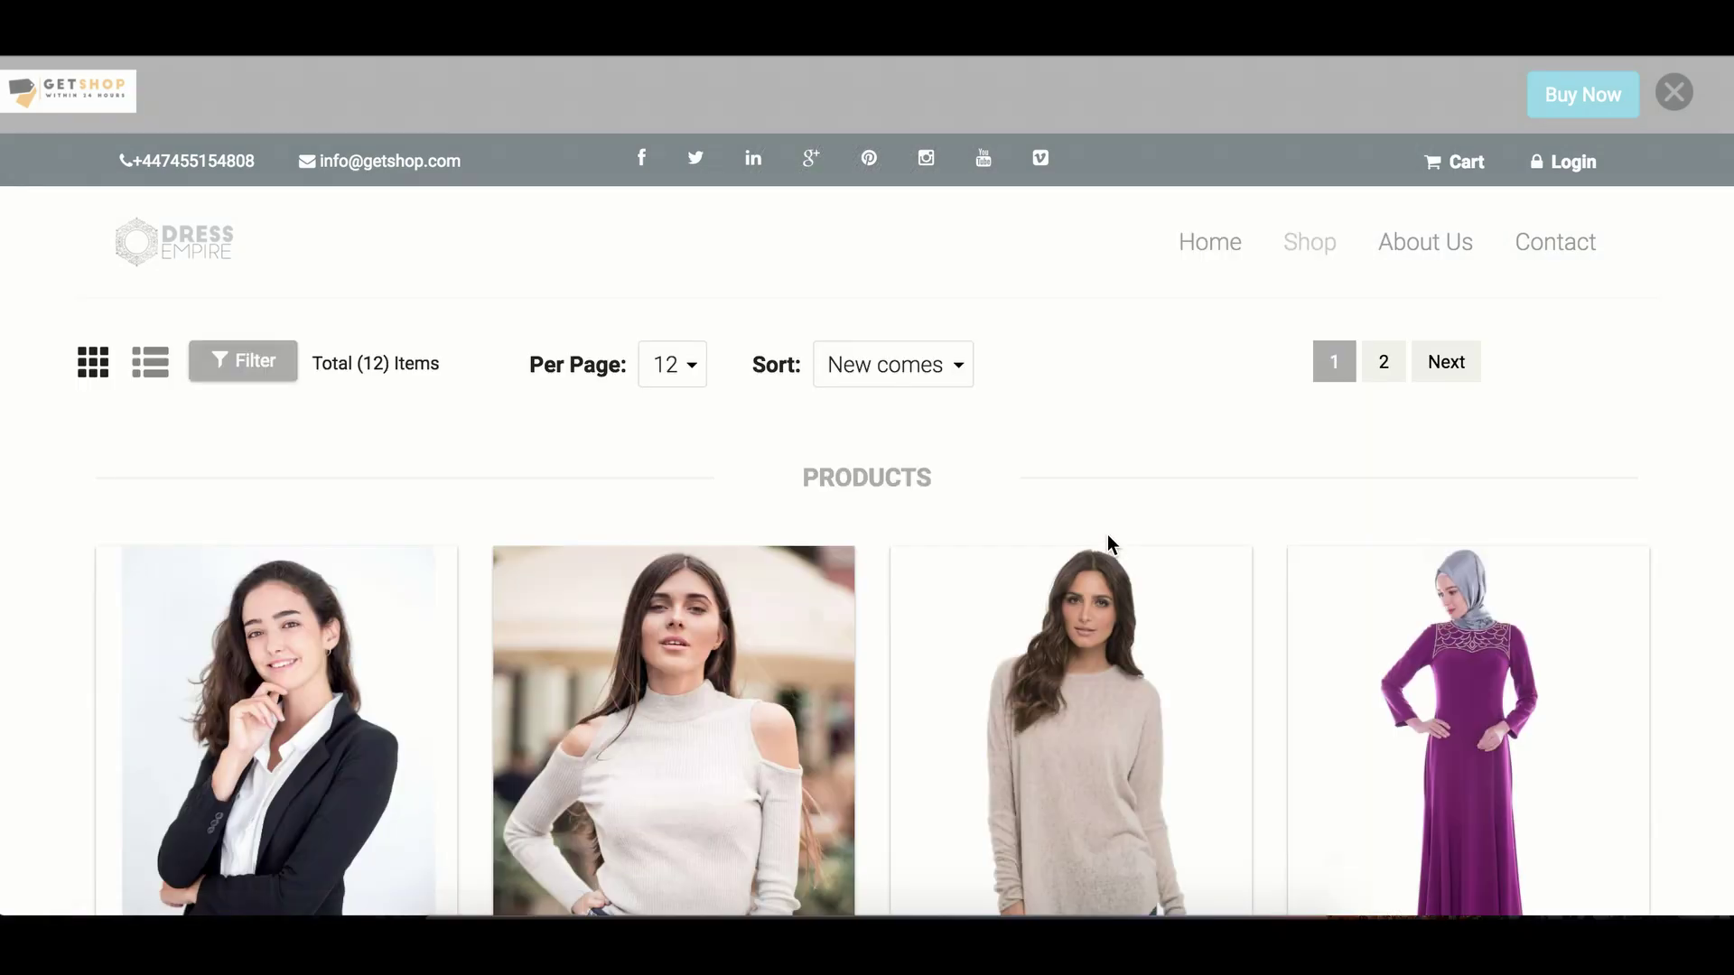
scroll(1107, 542, down, 2)
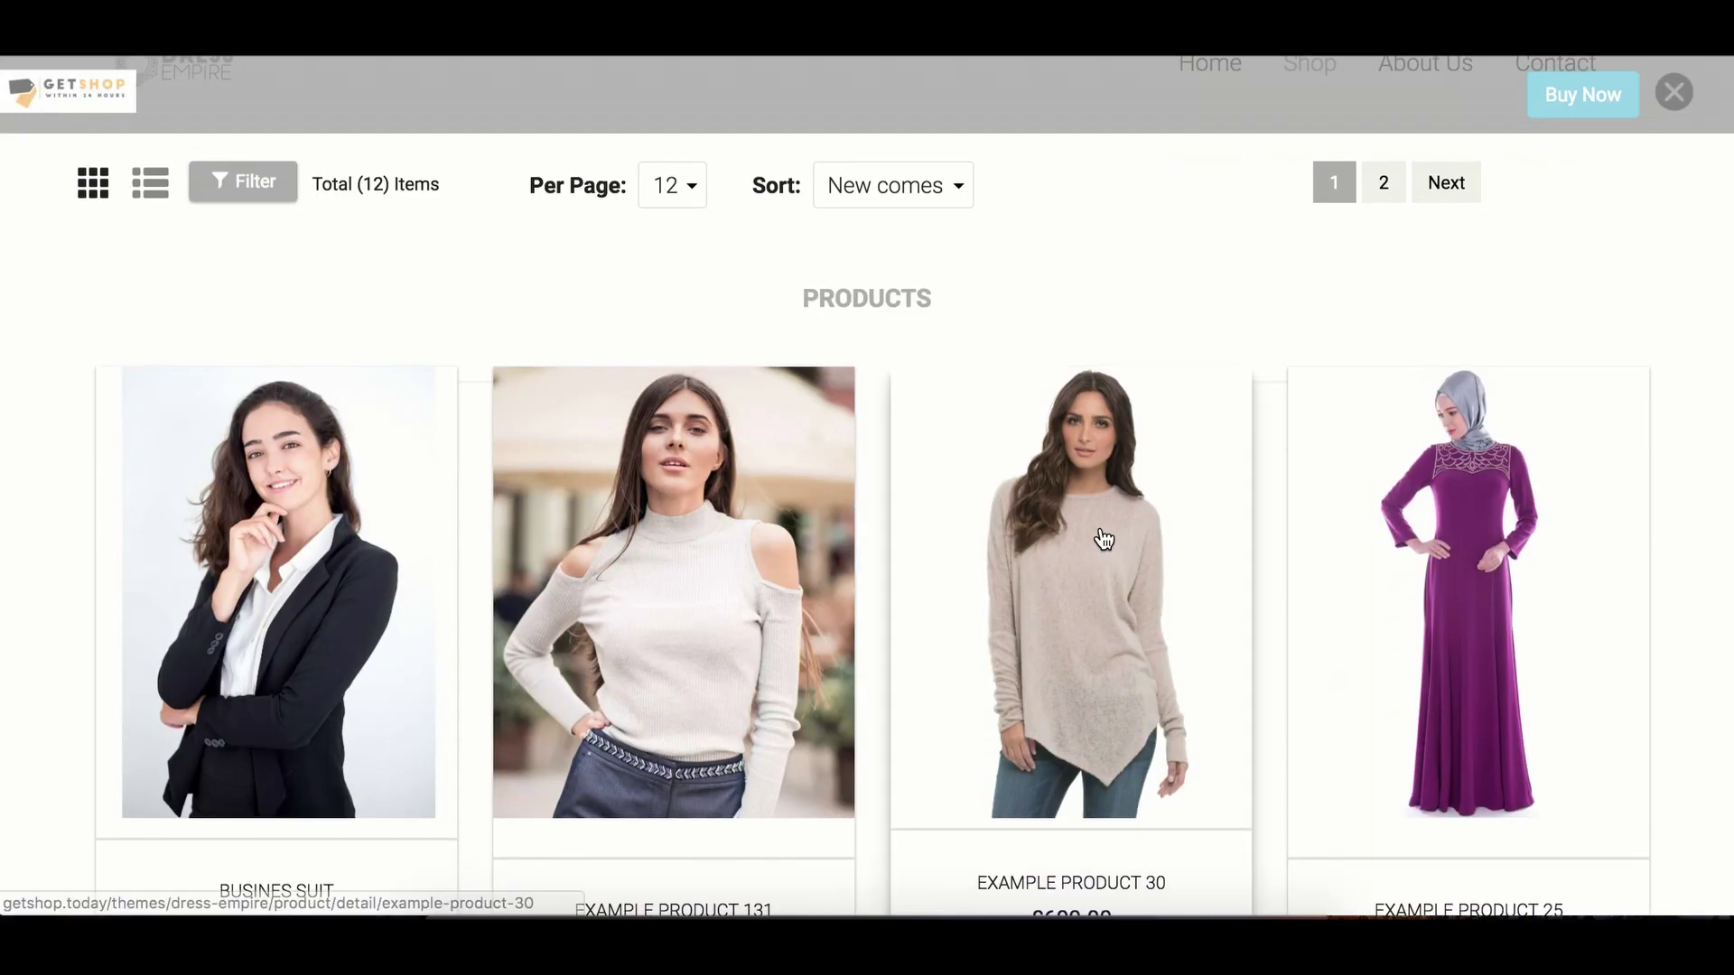
click(253, 465)
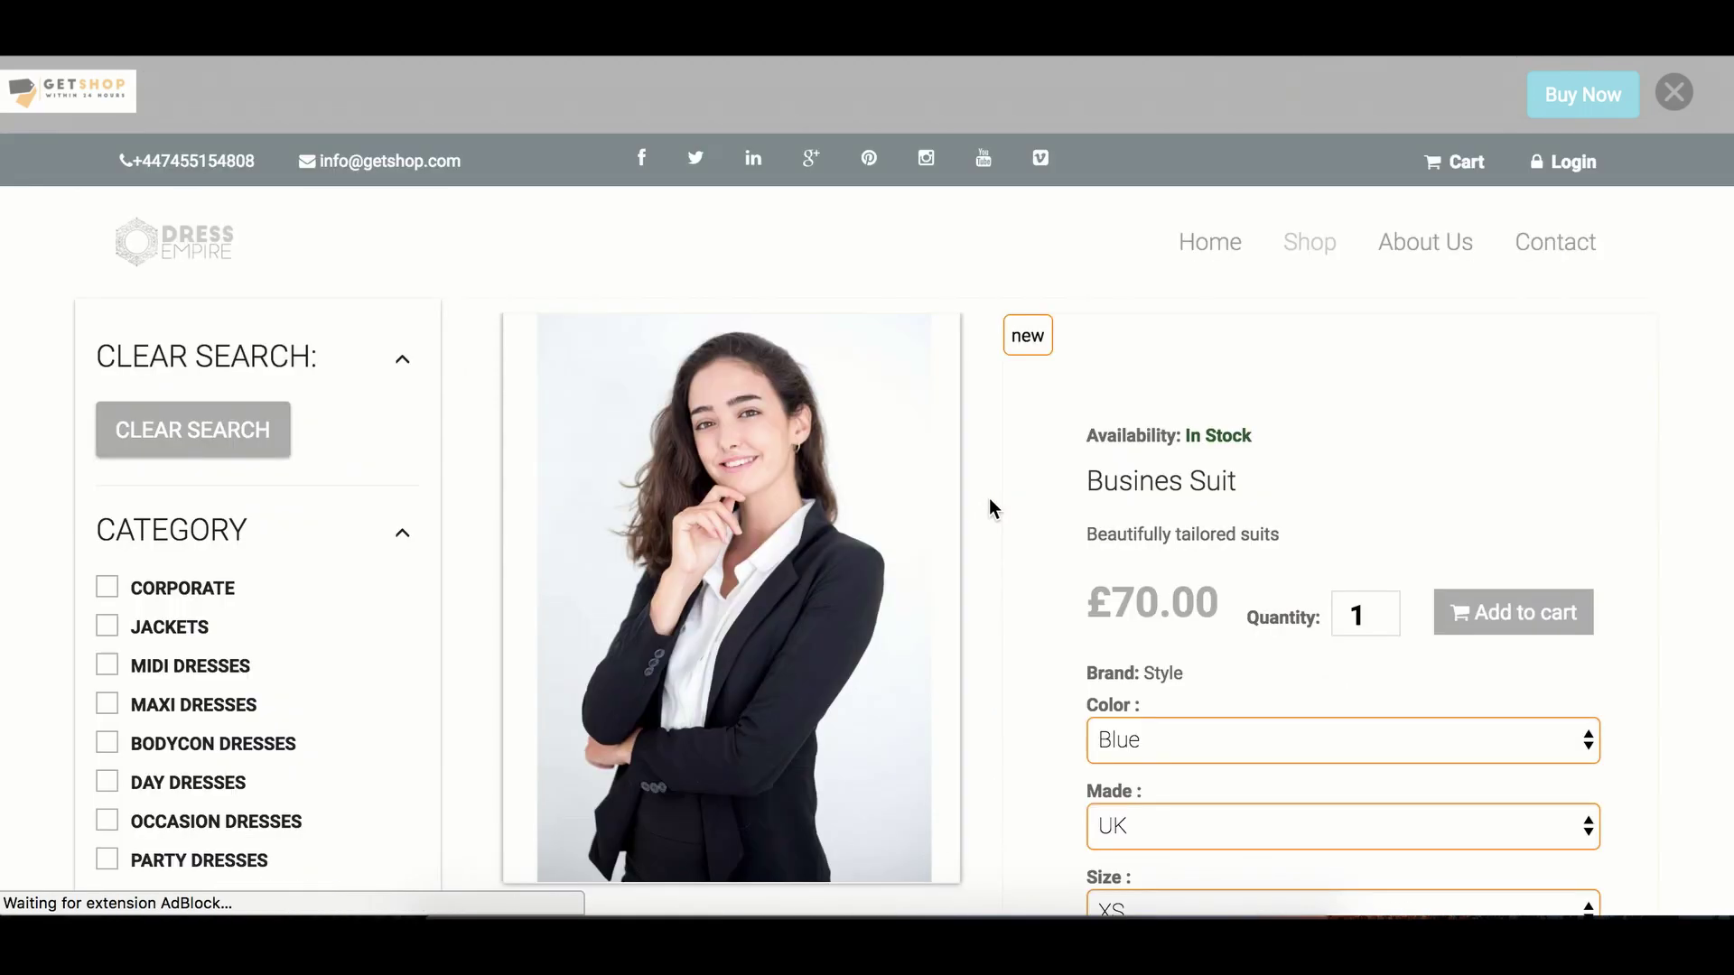
scroll(1010, 490, down, 3)
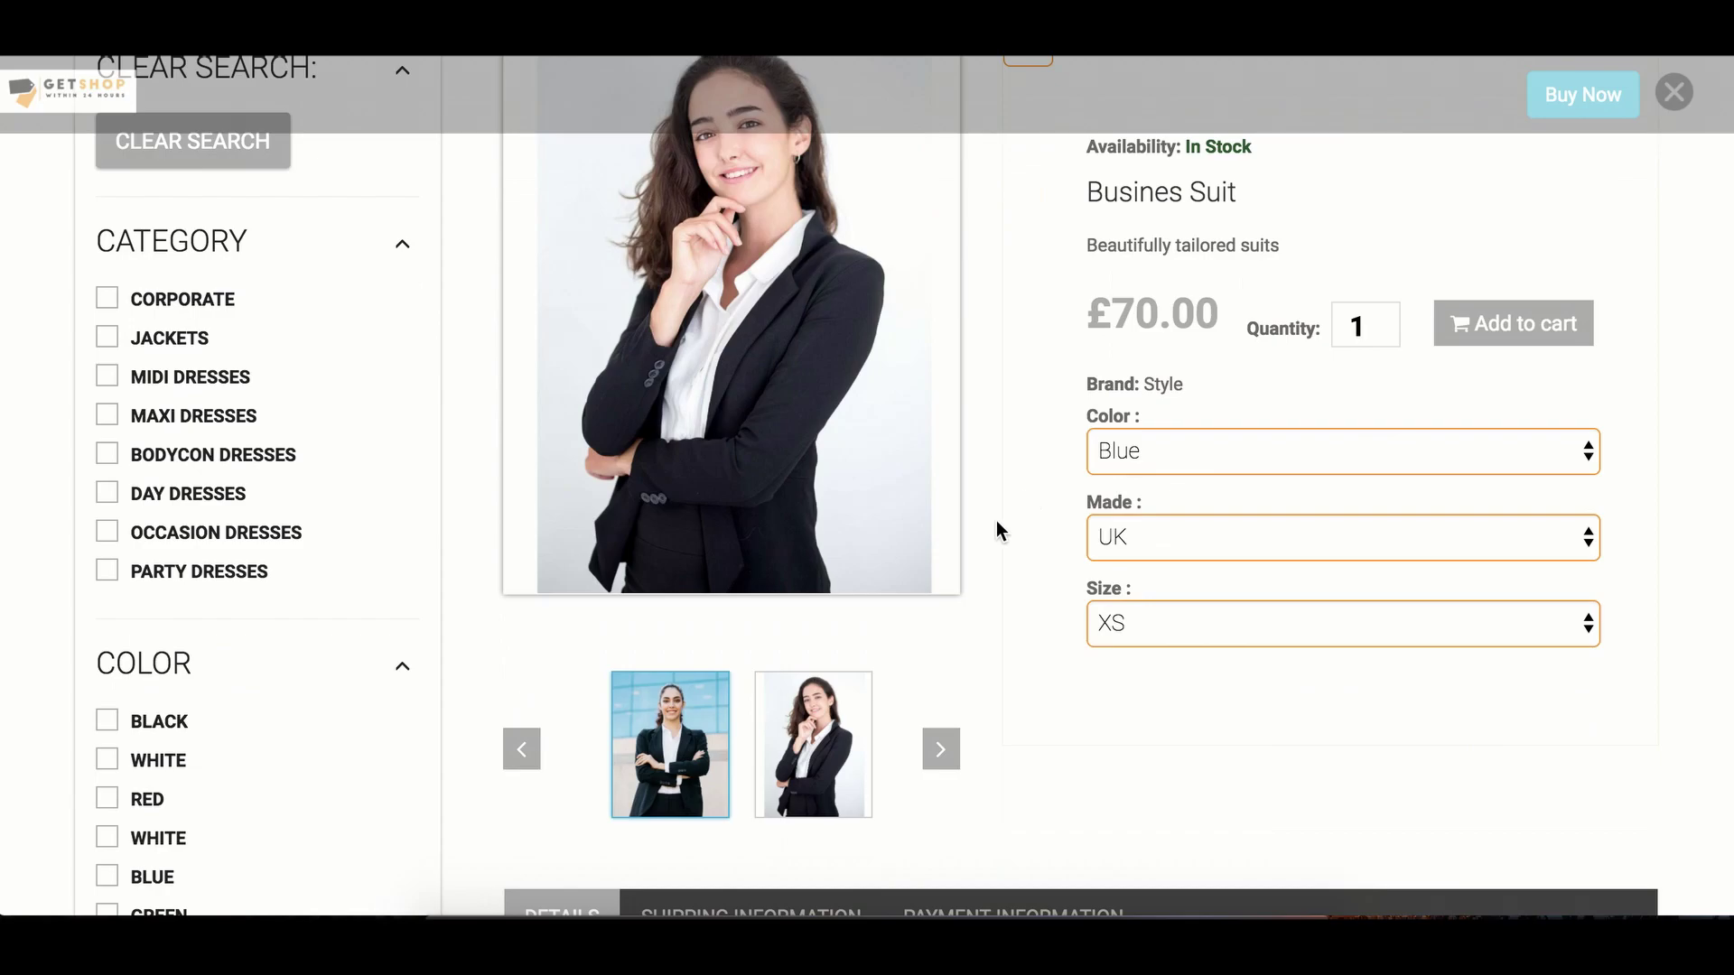
click(817, 754)
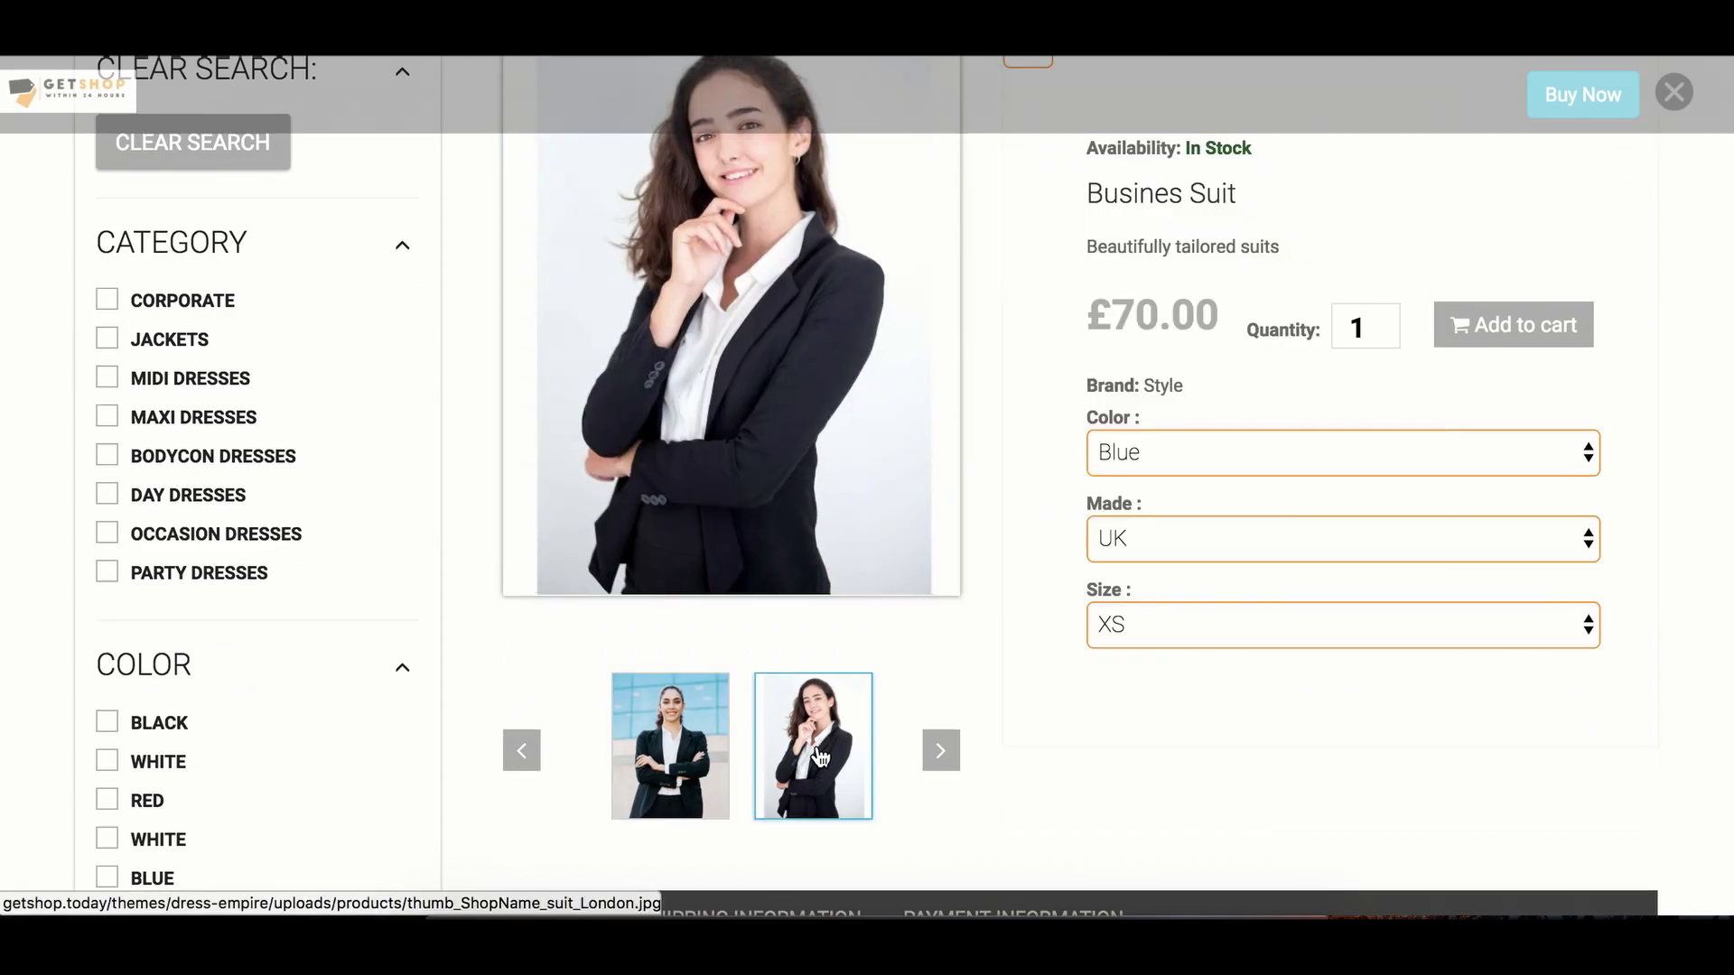
View the product image of the woman in front of the glass building magnified, and check the product's brand
mouse_move(681, 723)
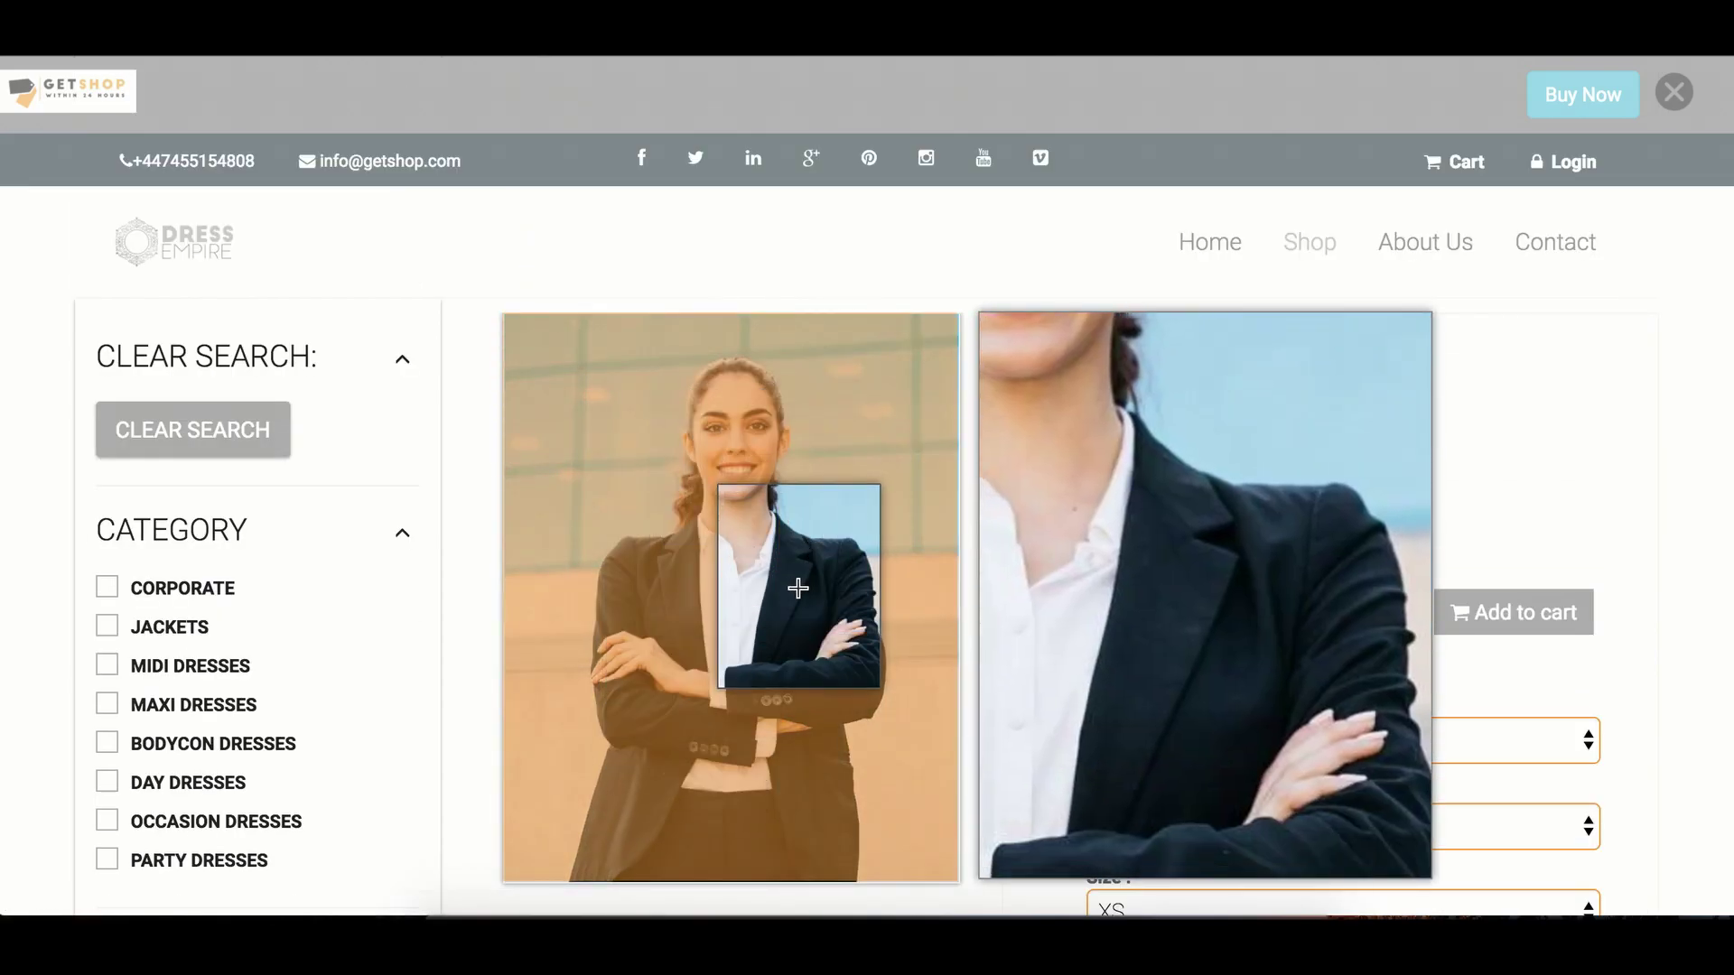
drag(1082, 550, 1209, 550)
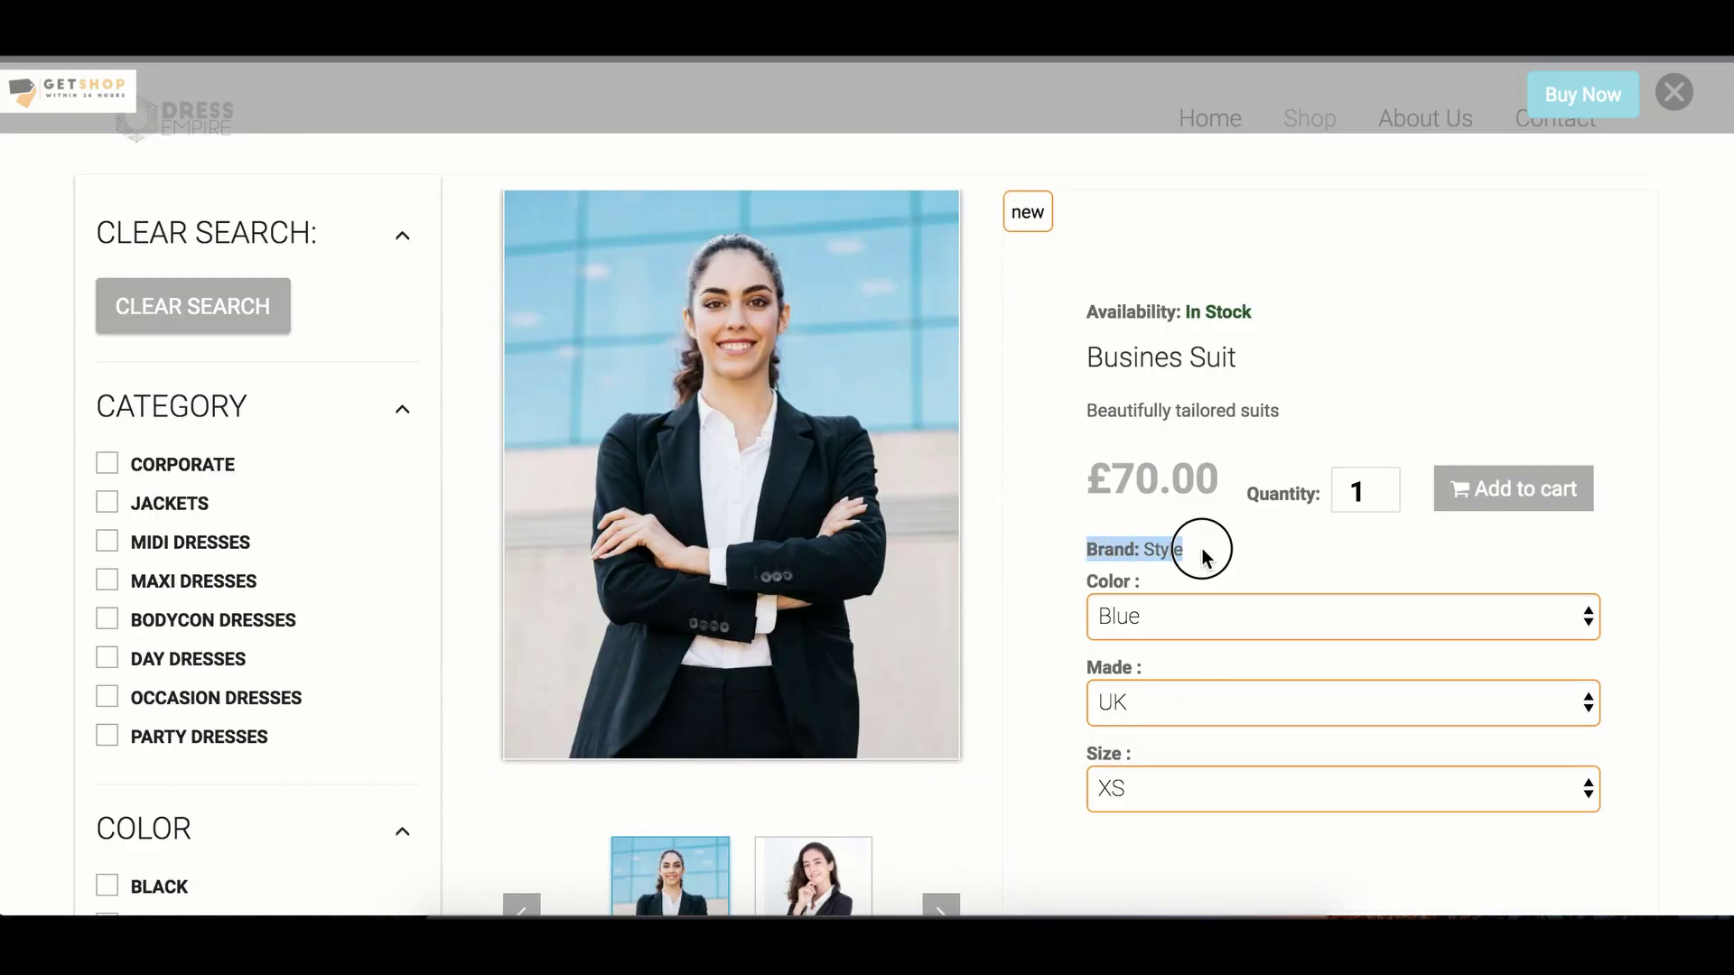
click(1221, 550)
scroll(1222, 550, down, 1)
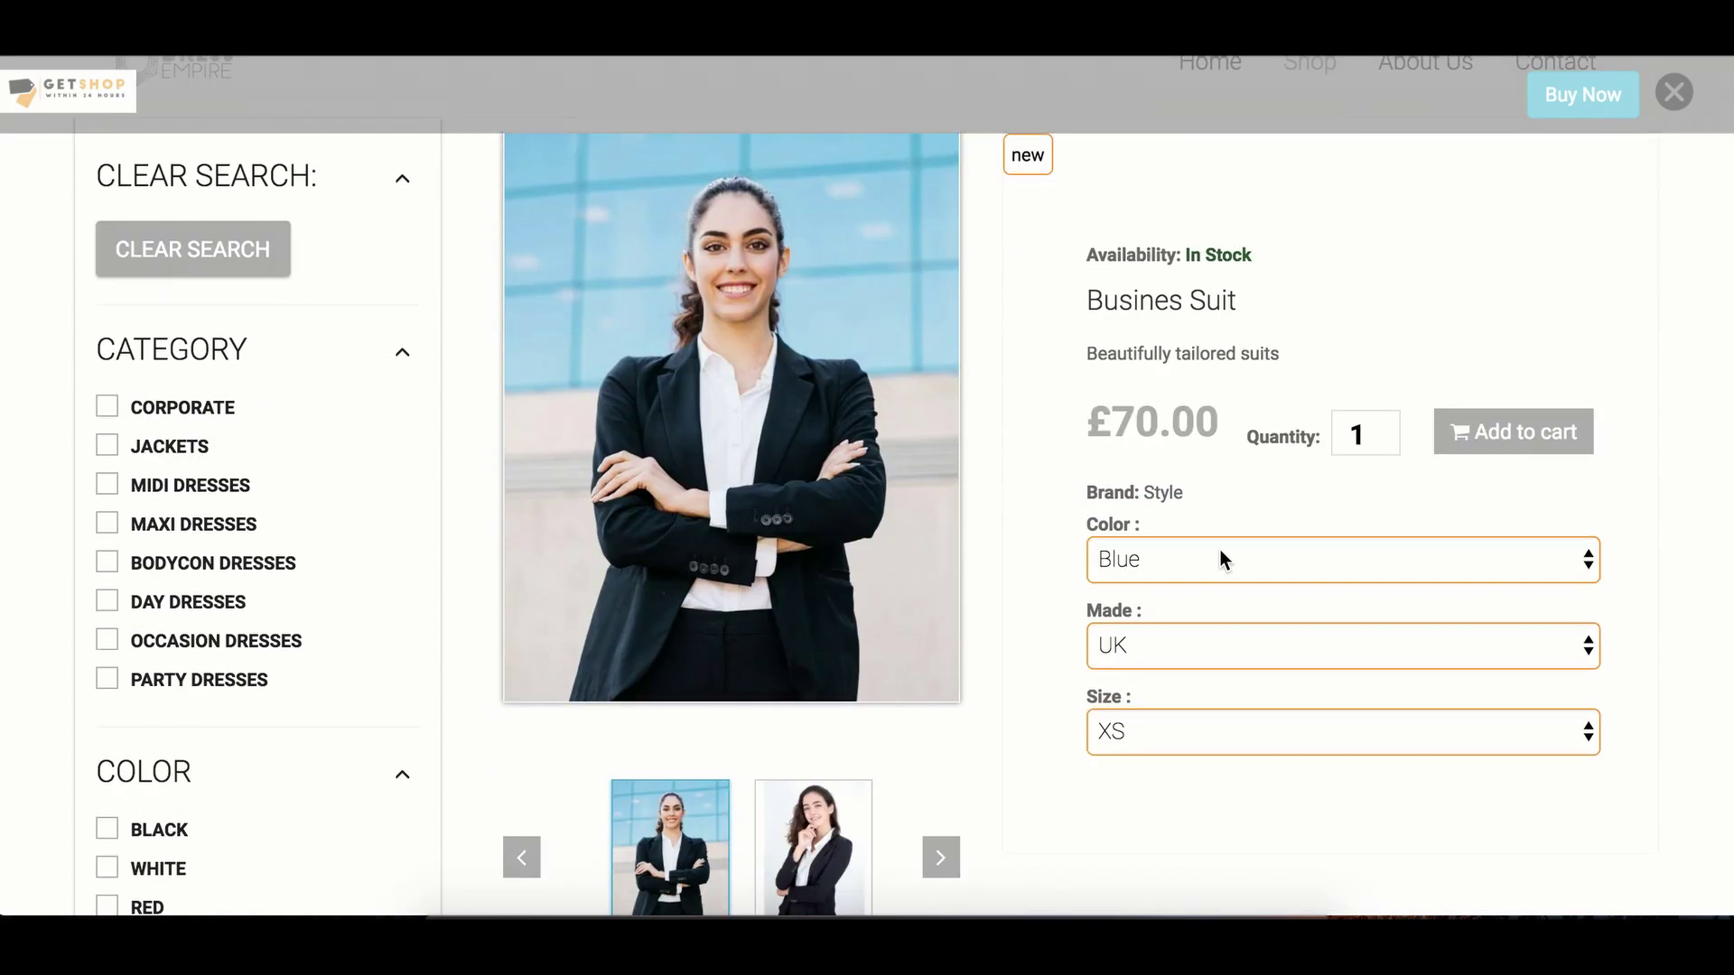
Check the product's Color and Made options, and choose size M
click(1182, 553)
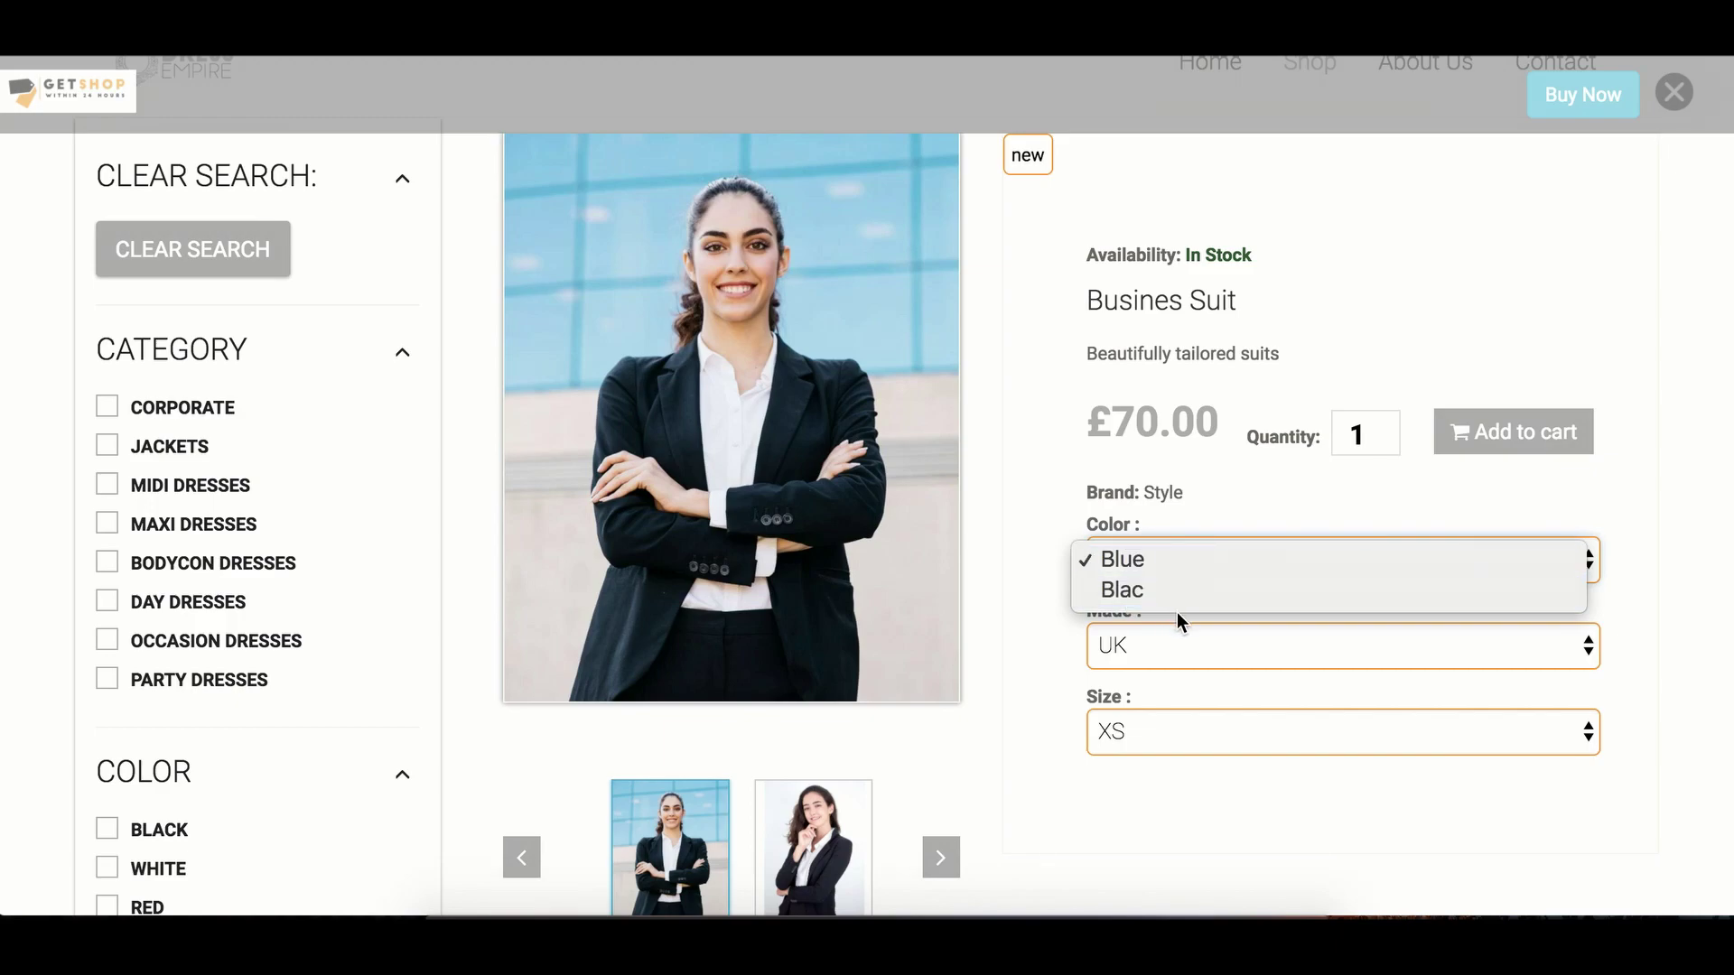
click(1236, 502)
click(1192, 643)
click(1189, 643)
scroll(1129, 687, down, 1)
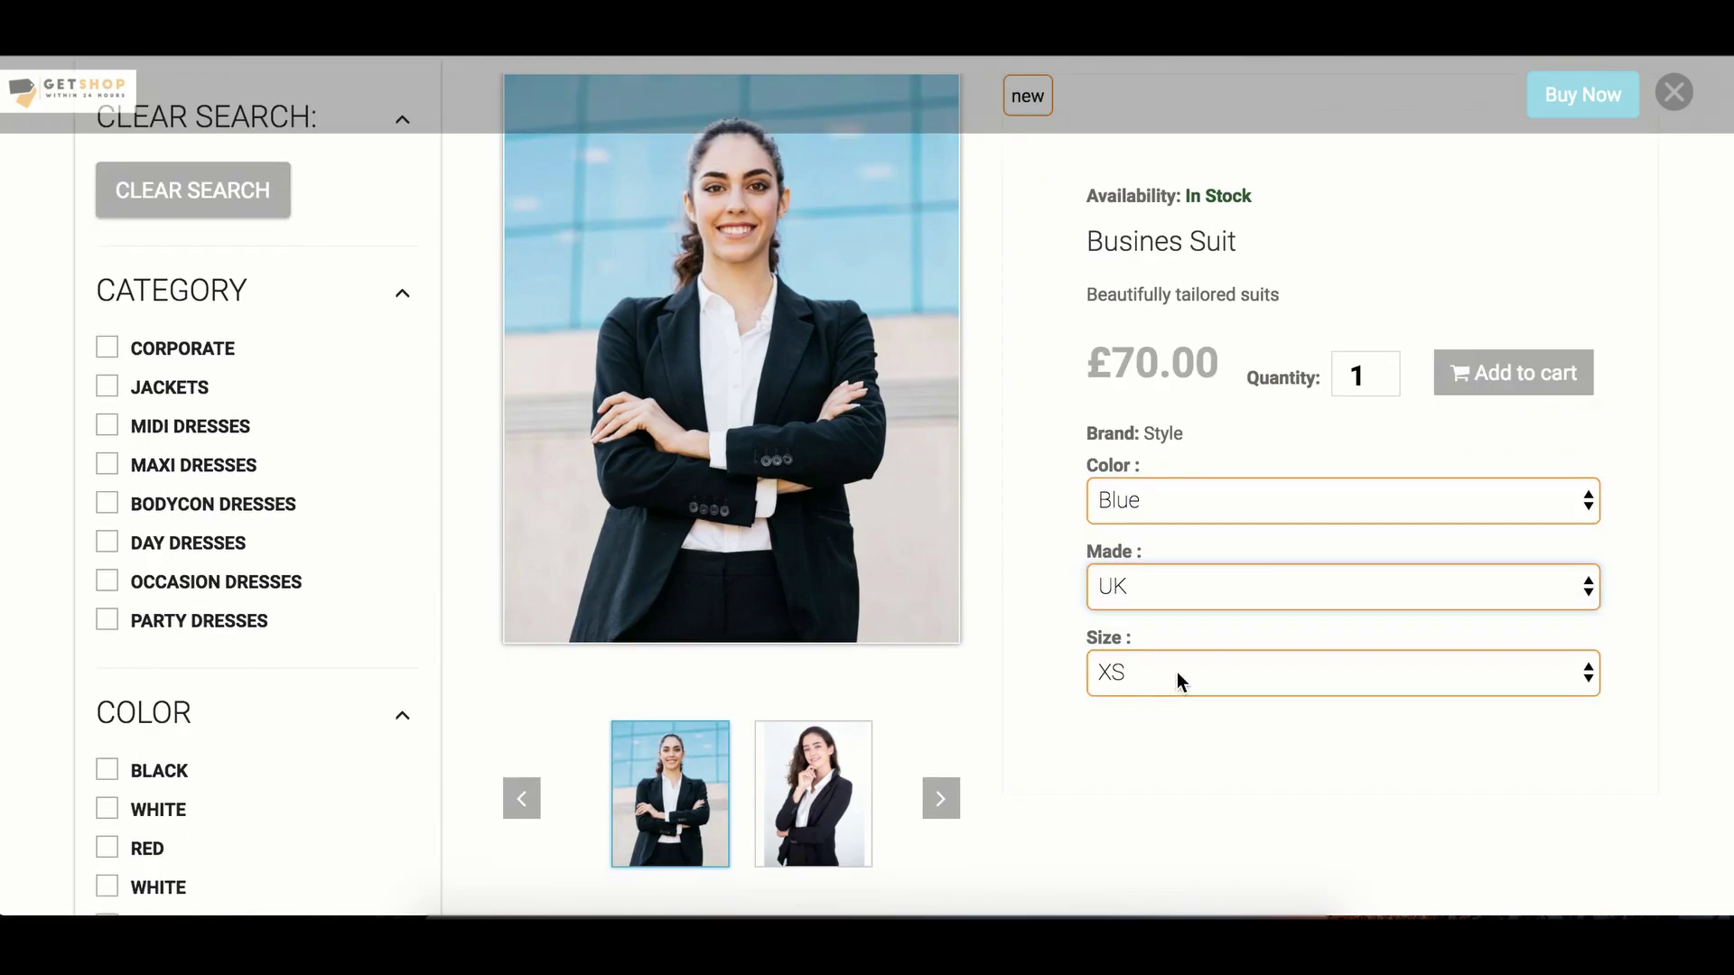
click(1177, 672)
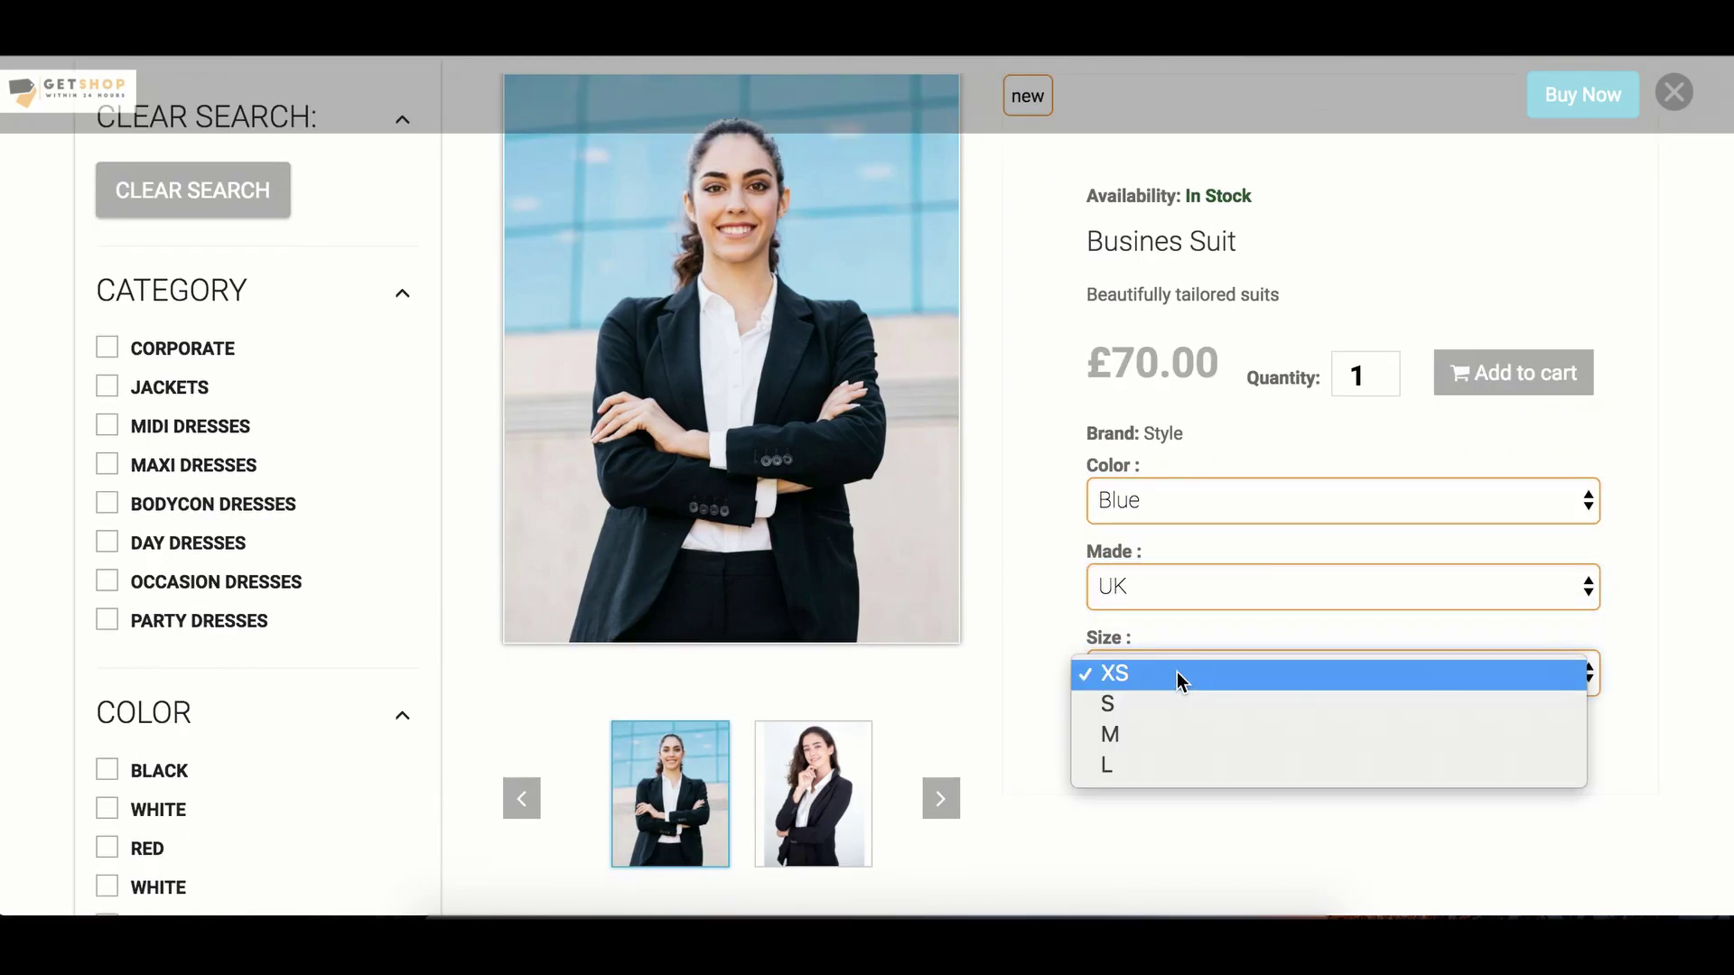
click(1167, 735)
Read the product's details, shipping and payment information, and recheck its Color options
scroll(1183, 772, down, 5)
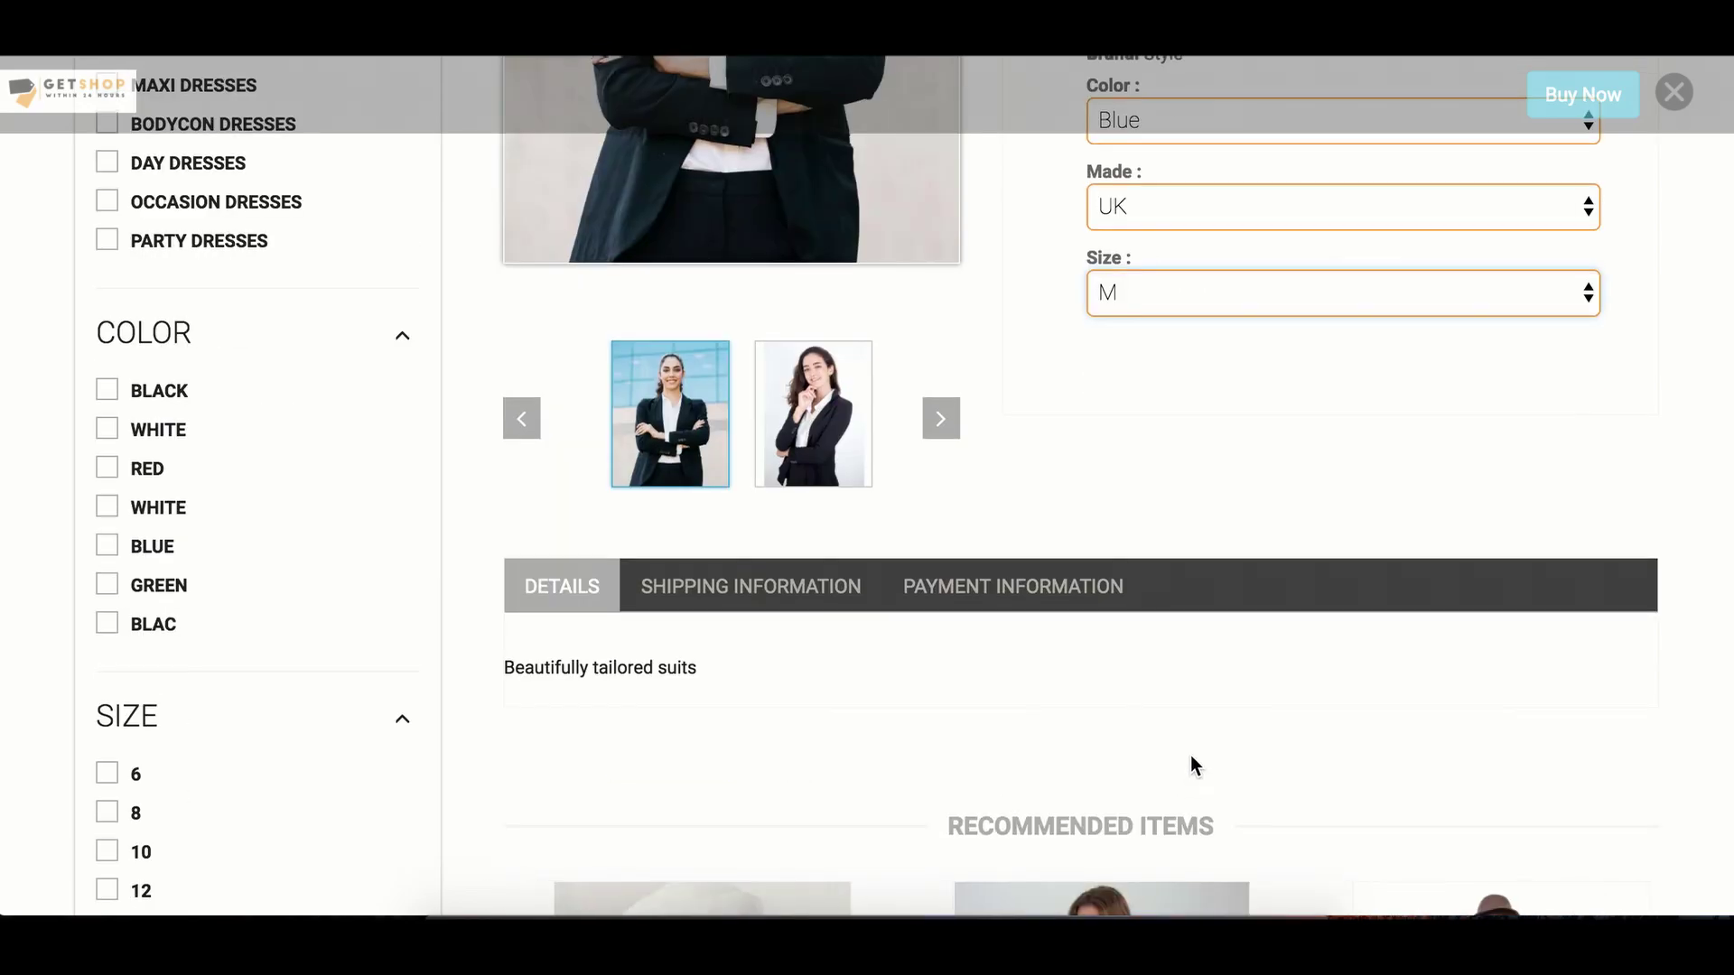
scroll(1190, 761, down, 1)
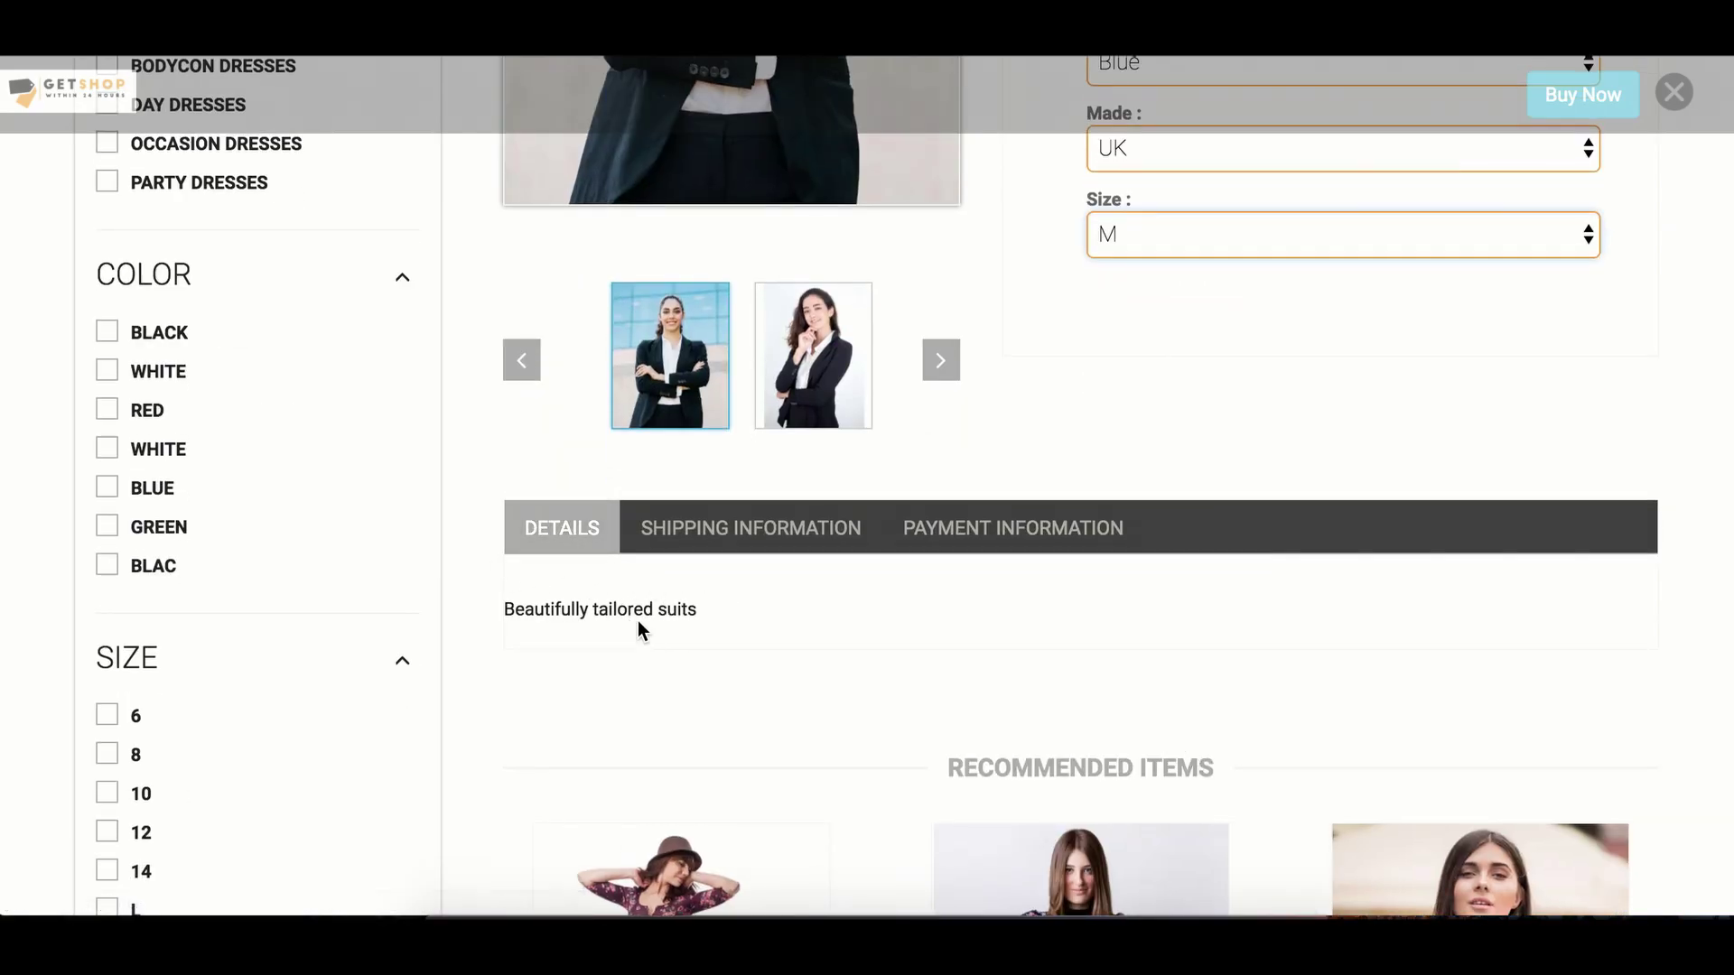
click(773, 533)
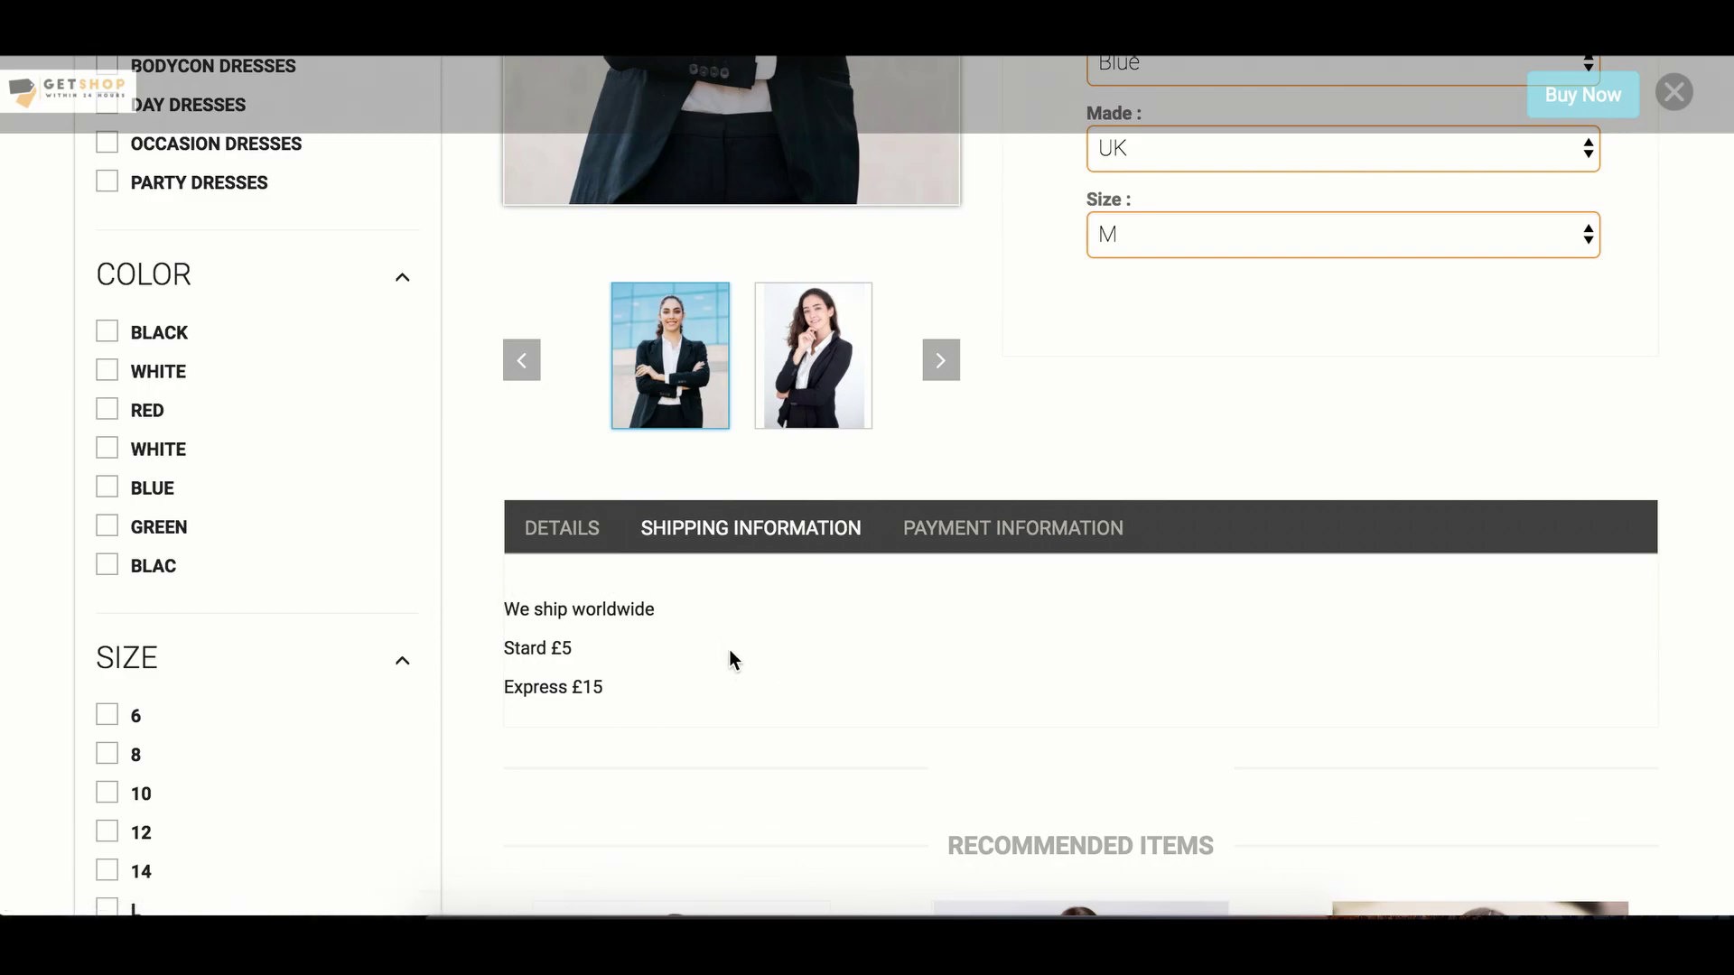
click(1029, 538)
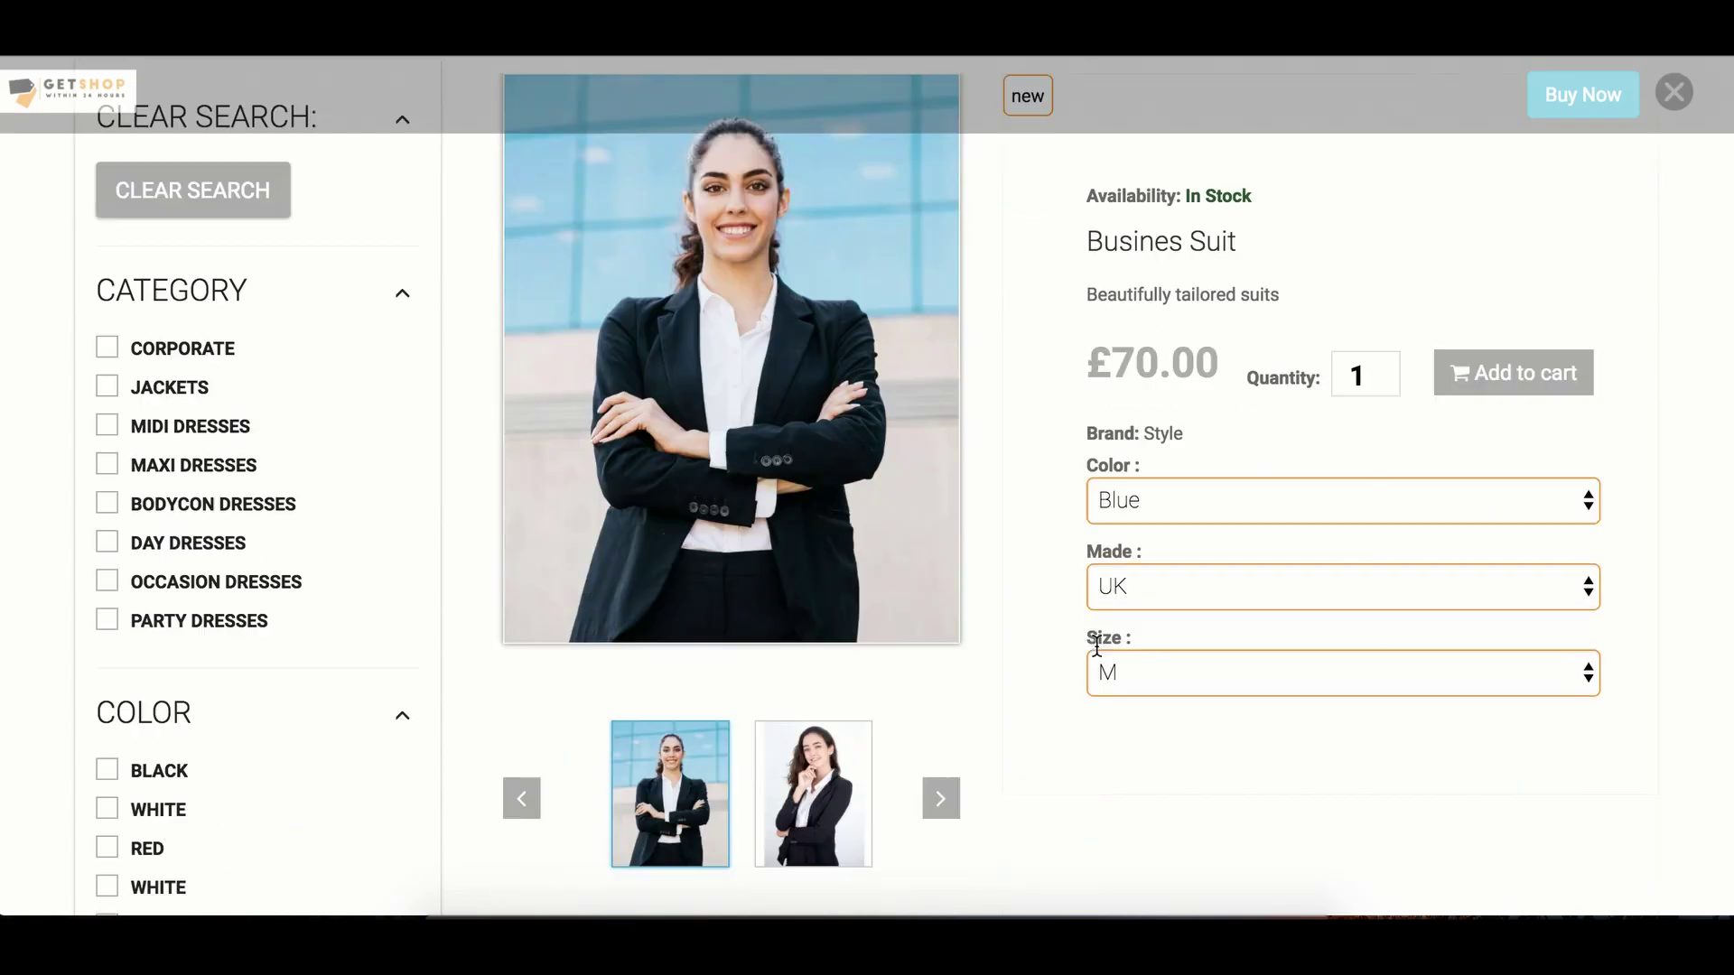
click(1186, 516)
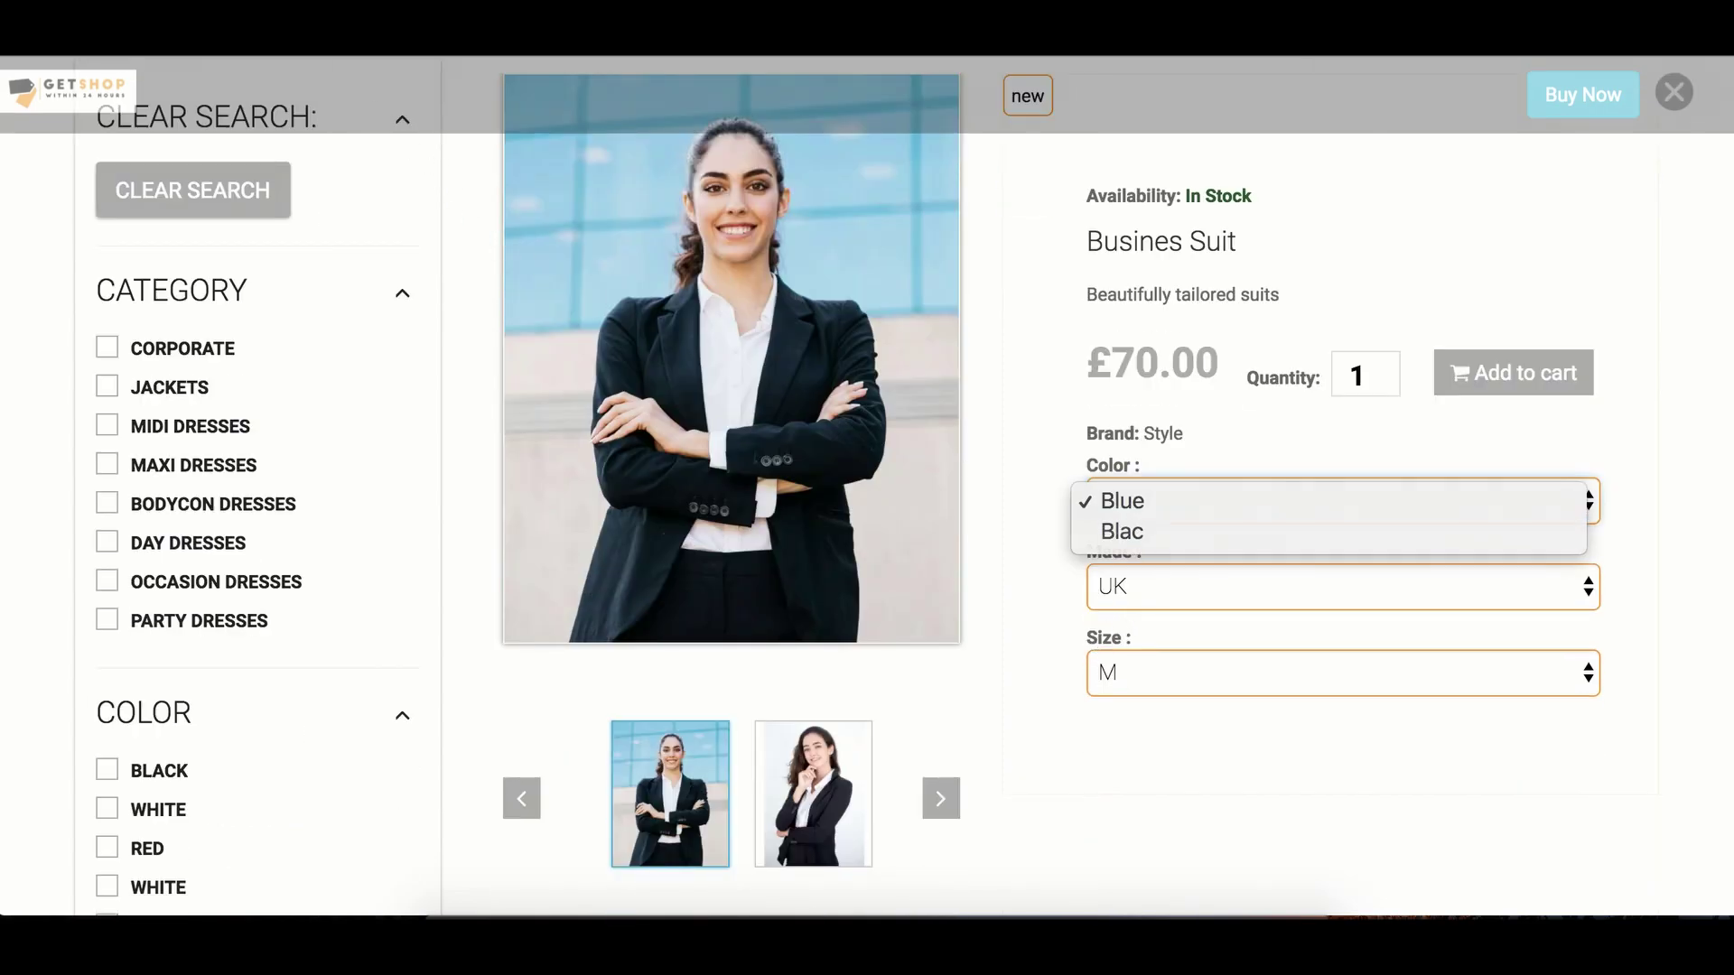
key(Escape)
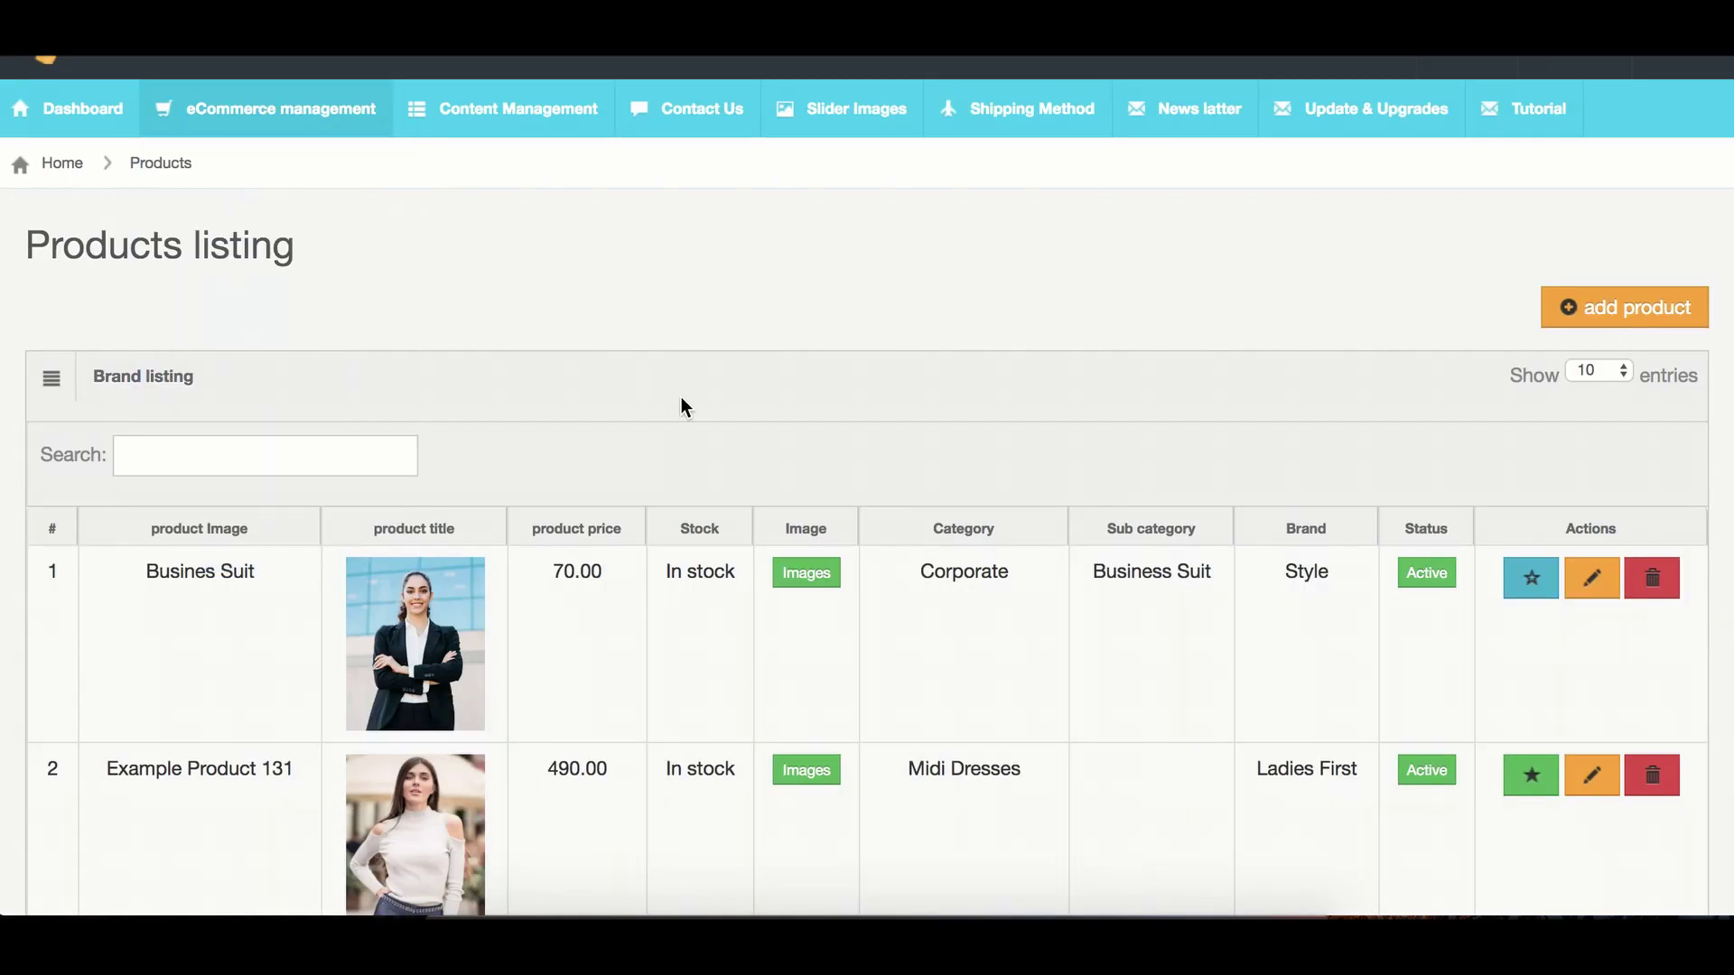
Edit the "Busines Suit" product in the admin products listing, correct its Color values to "Blue,Black" and update it
scroll(681, 402, down, 1)
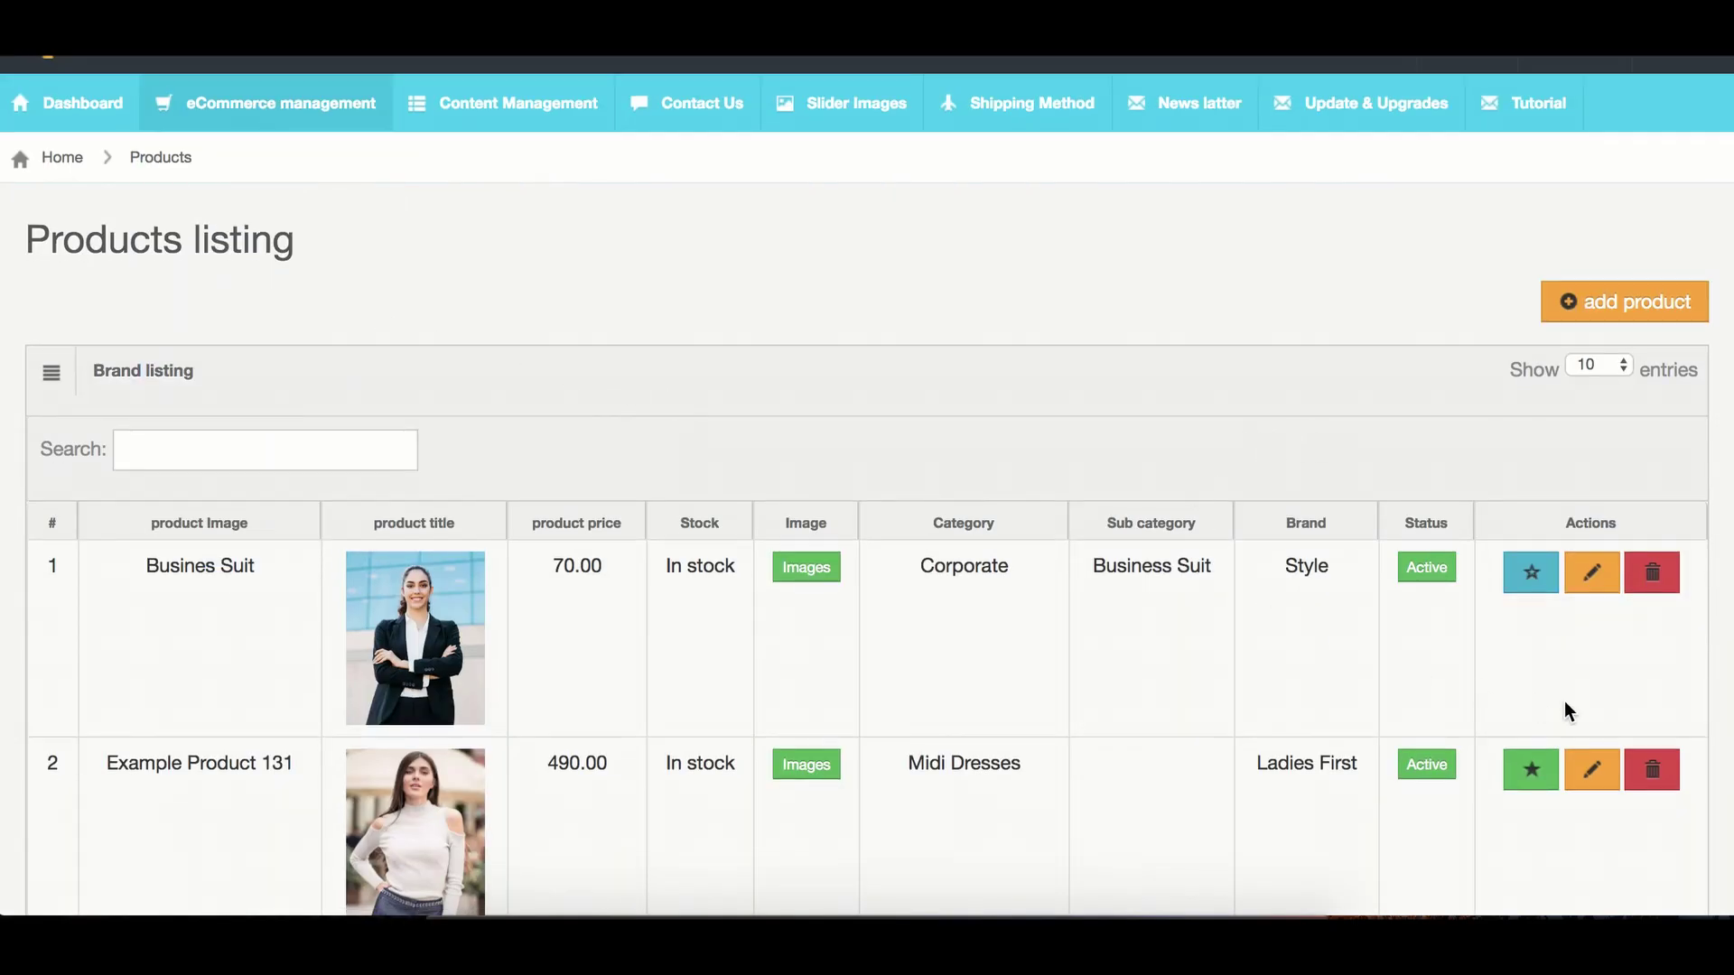
click(1595, 578)
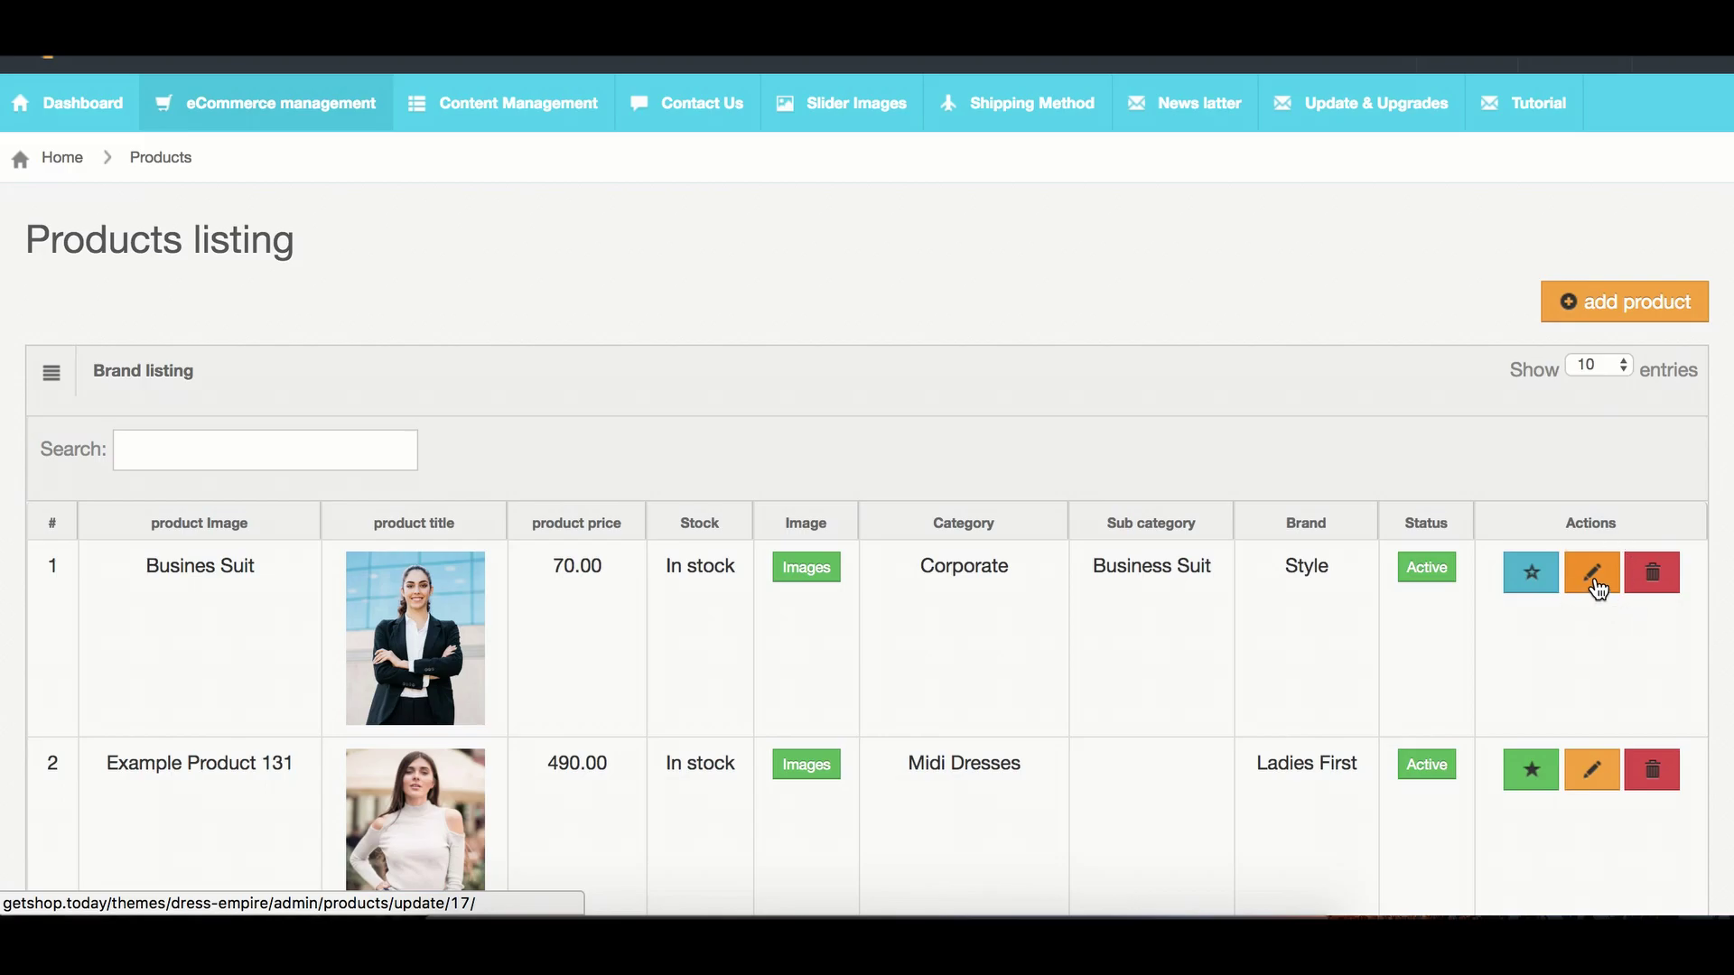
scroll(1018, 607, down, 5)
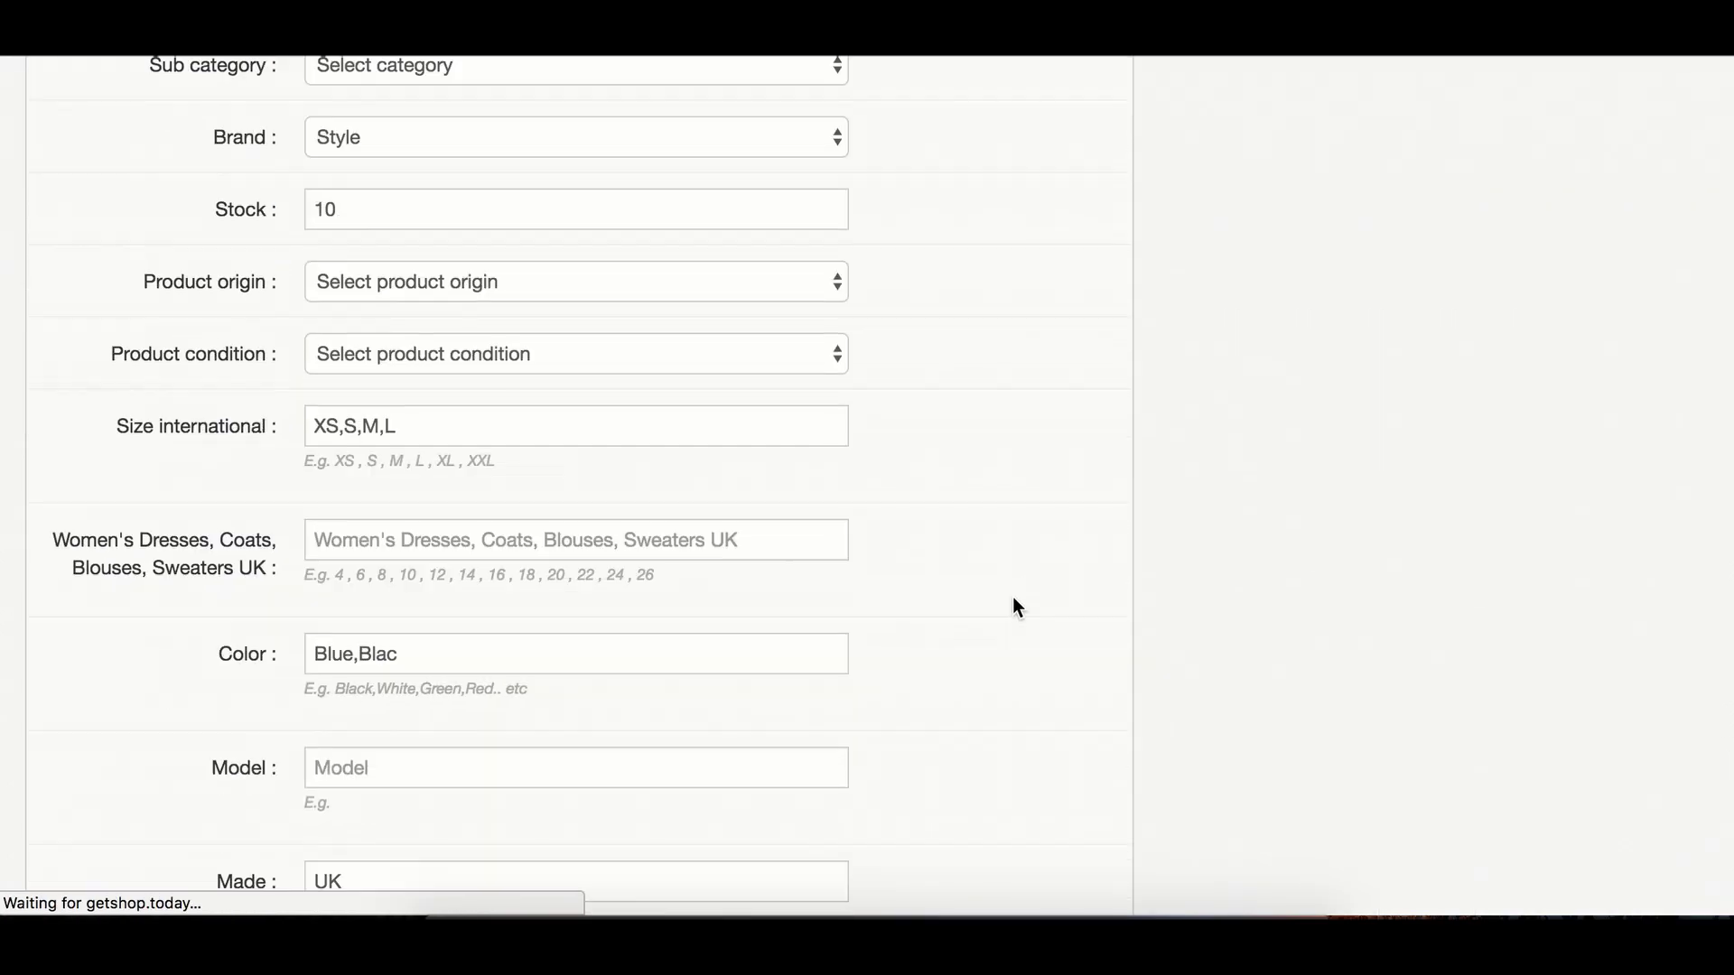
click(476, 593)
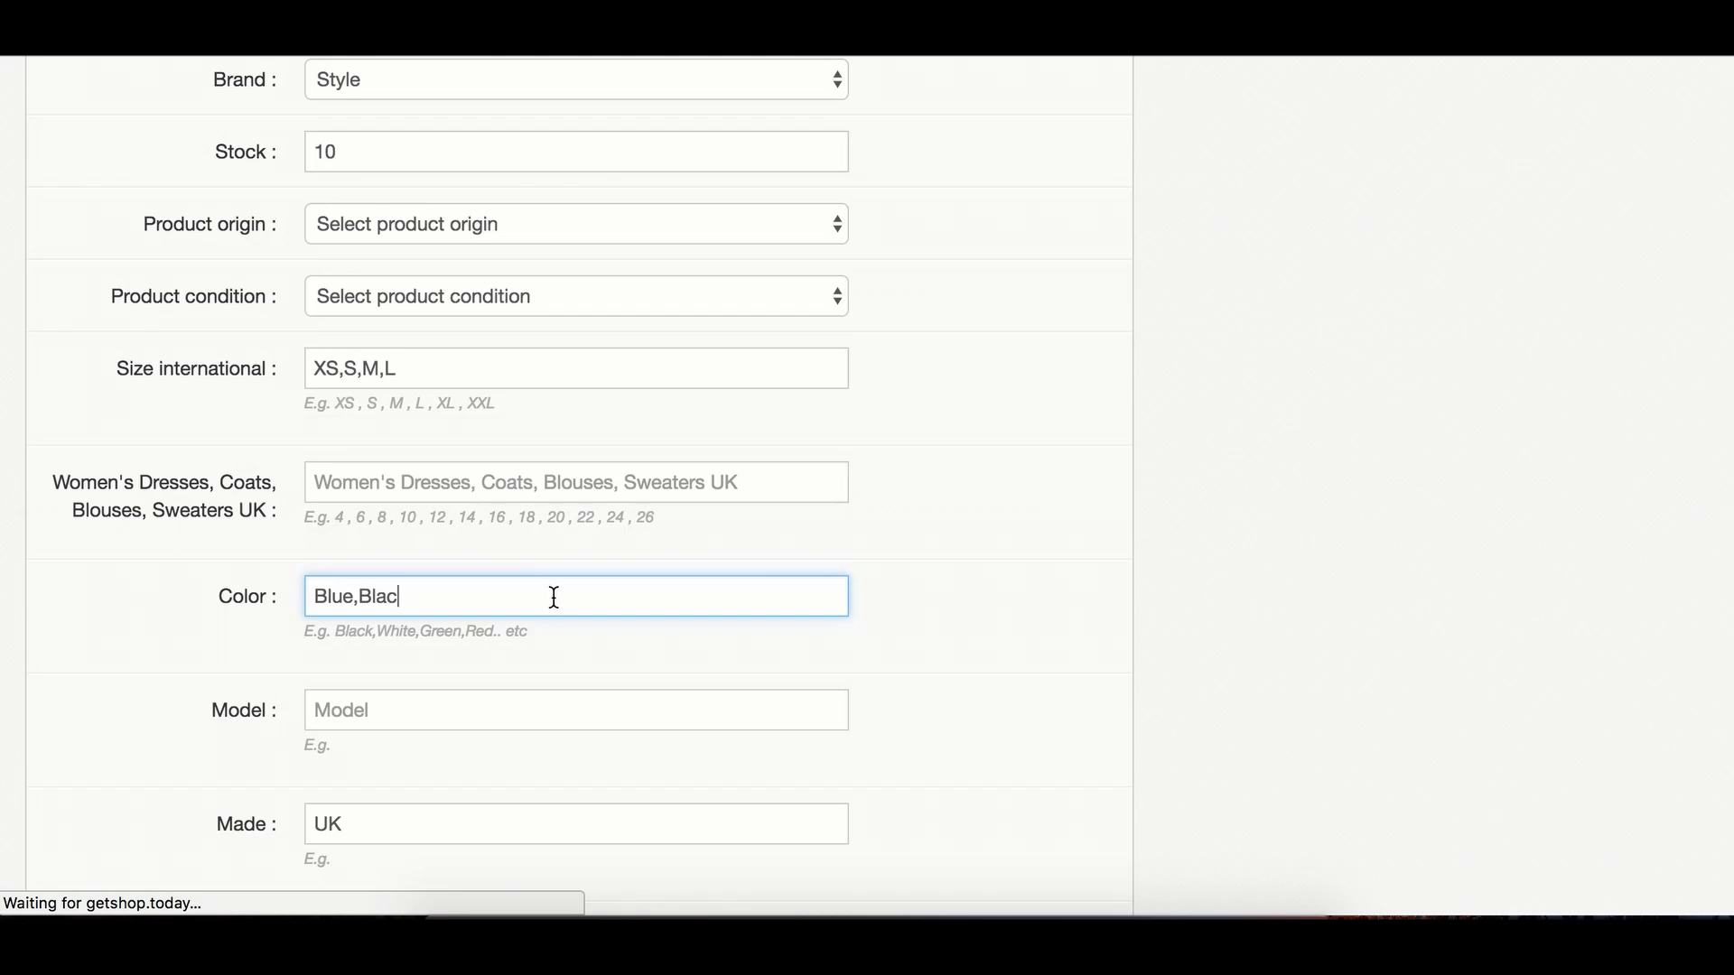
text(k)
scroll(917, 718, down, 15)
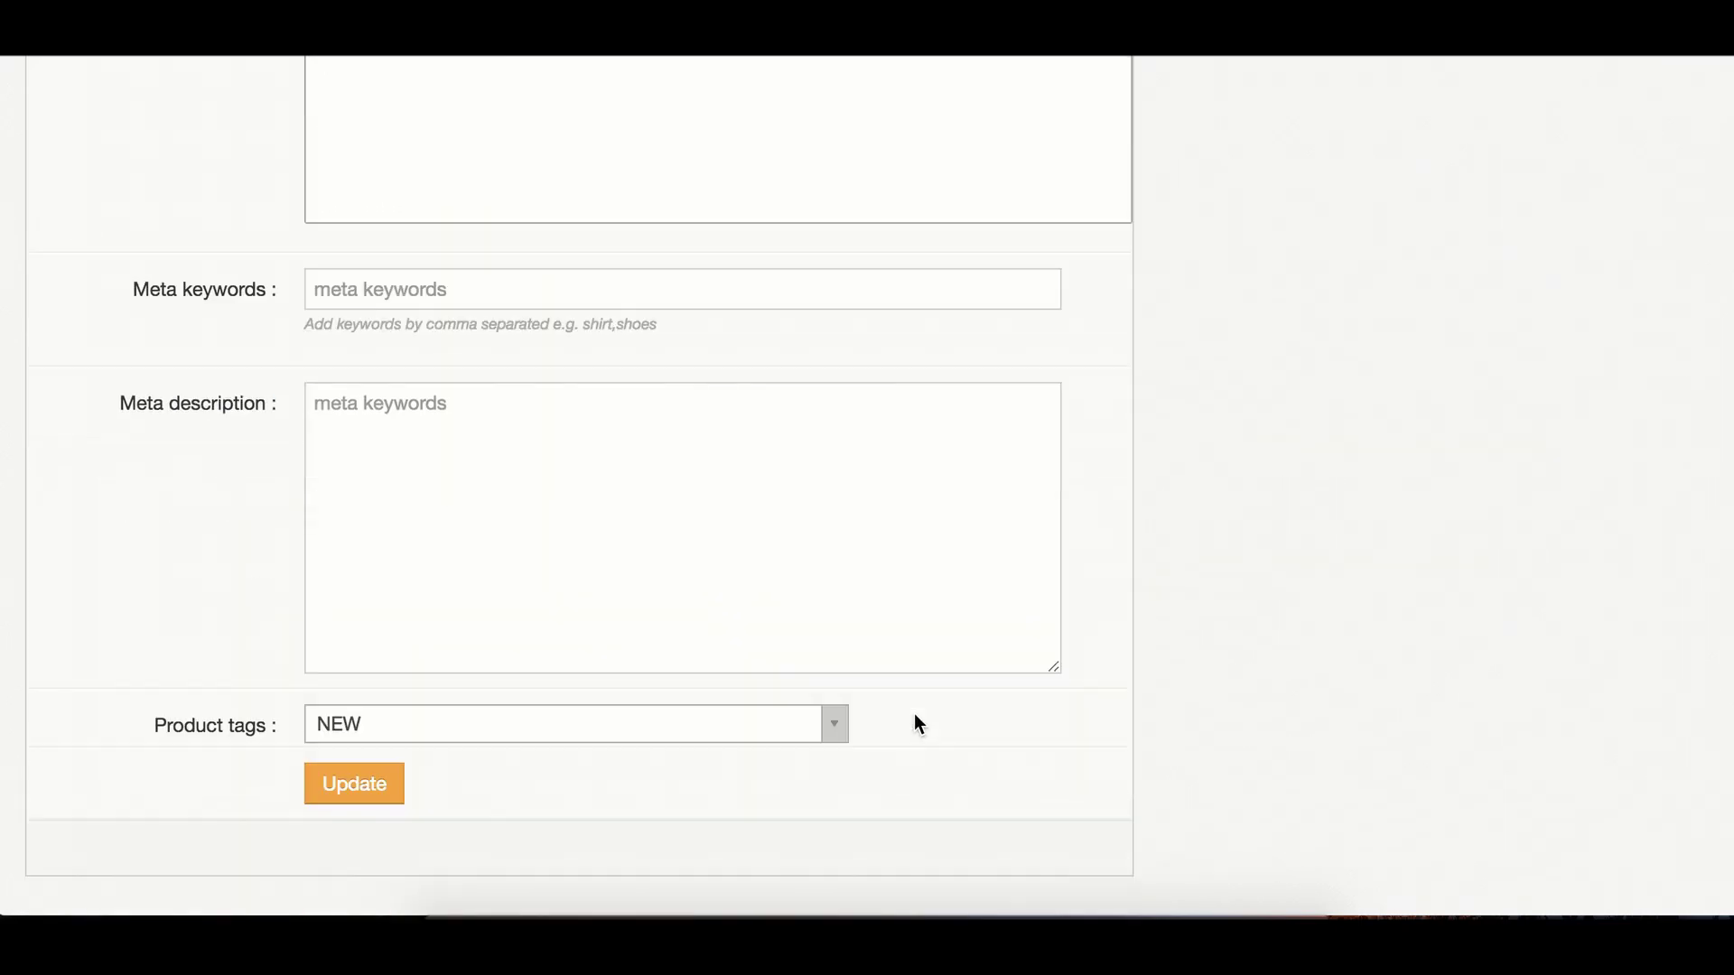
scroll(917, 723, down, 2)
click(396, 728)
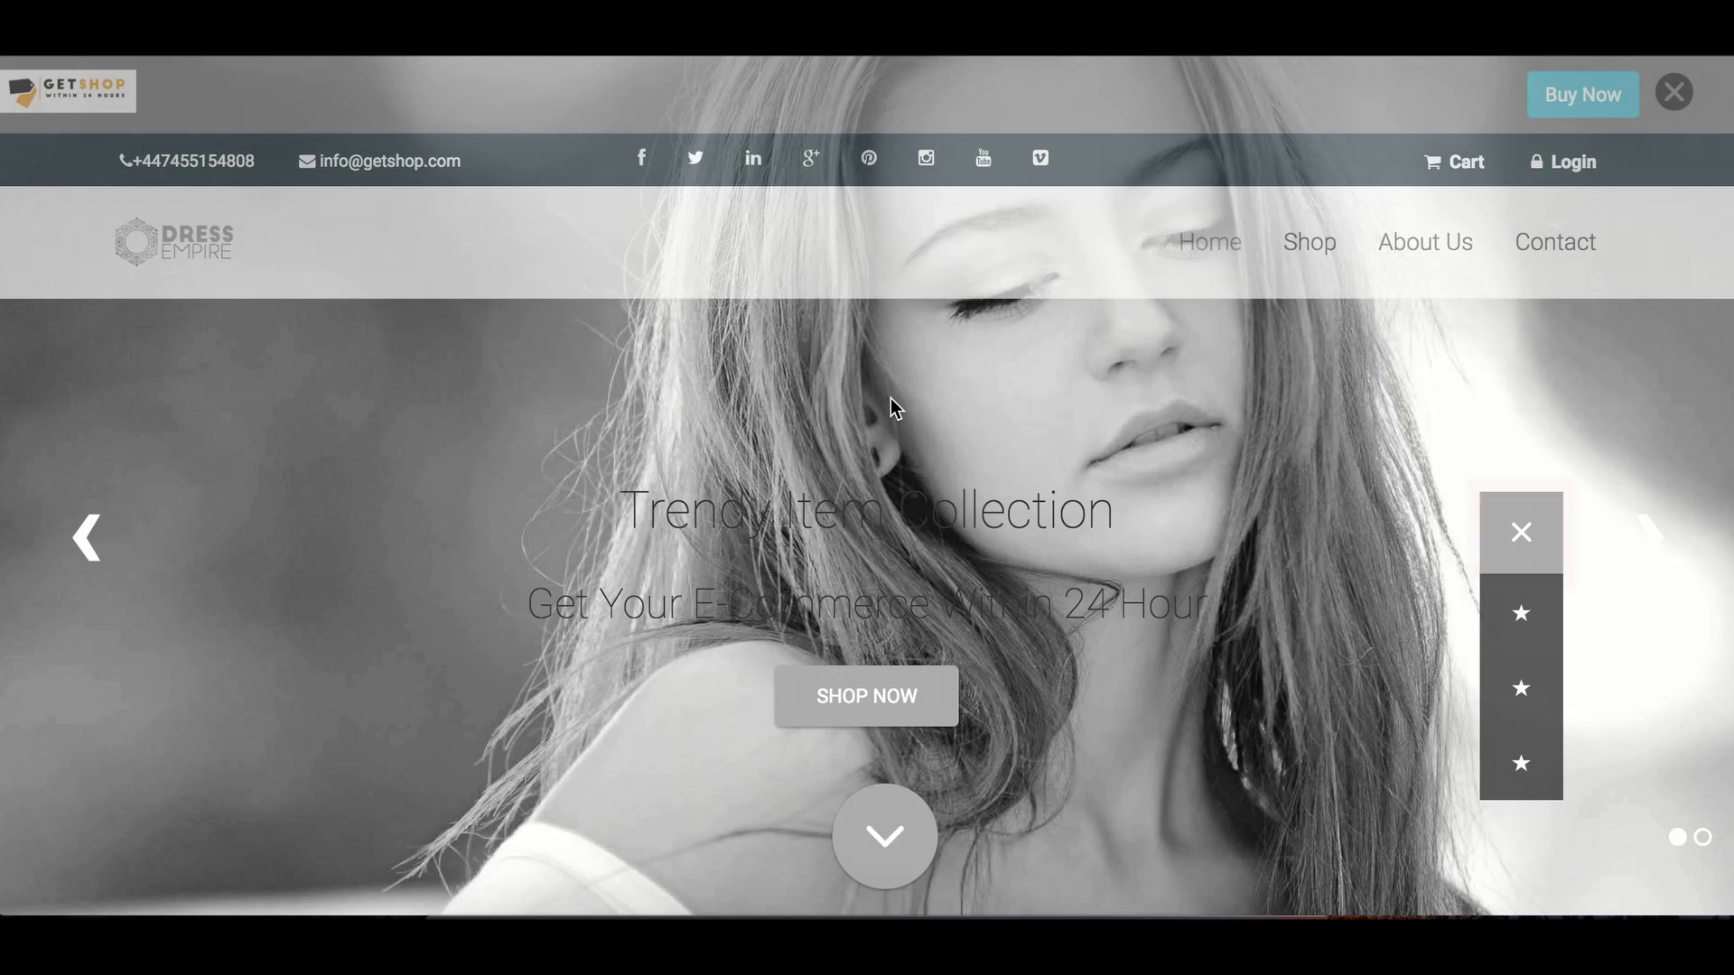
Find the business suit among the product cards and recommended items on the storefront's home page
scroll(1150, 433, down, 5)
scroll(1163, 420, down, 15)
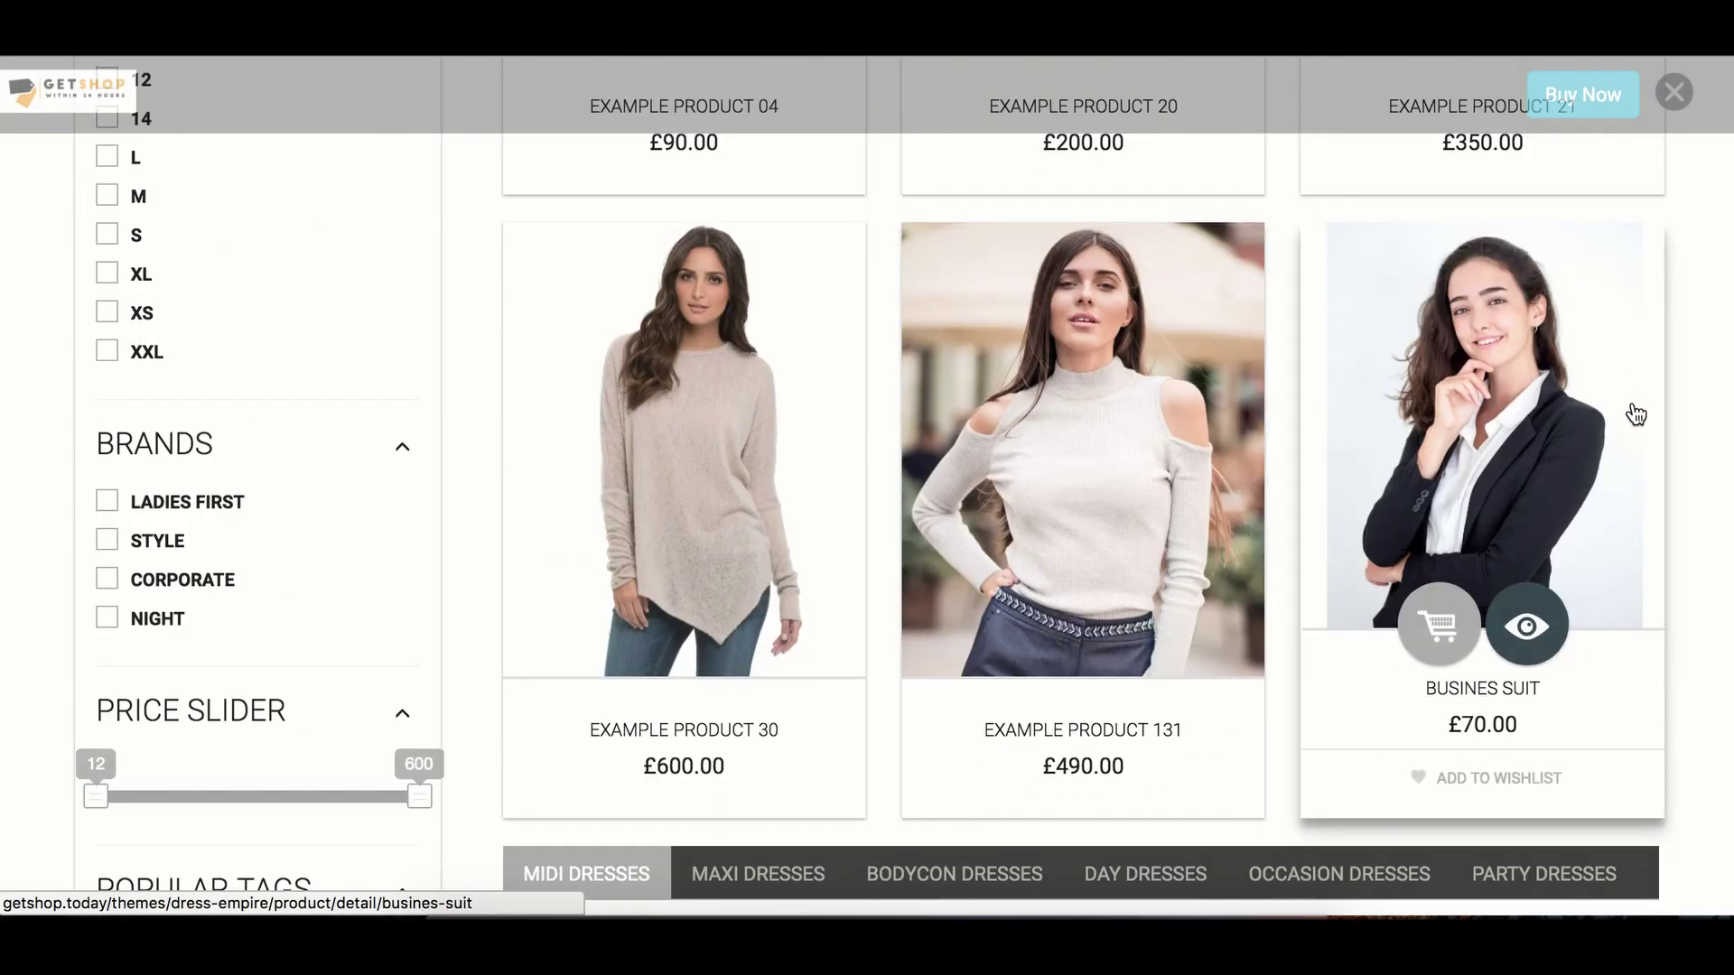
click(1509, 511)
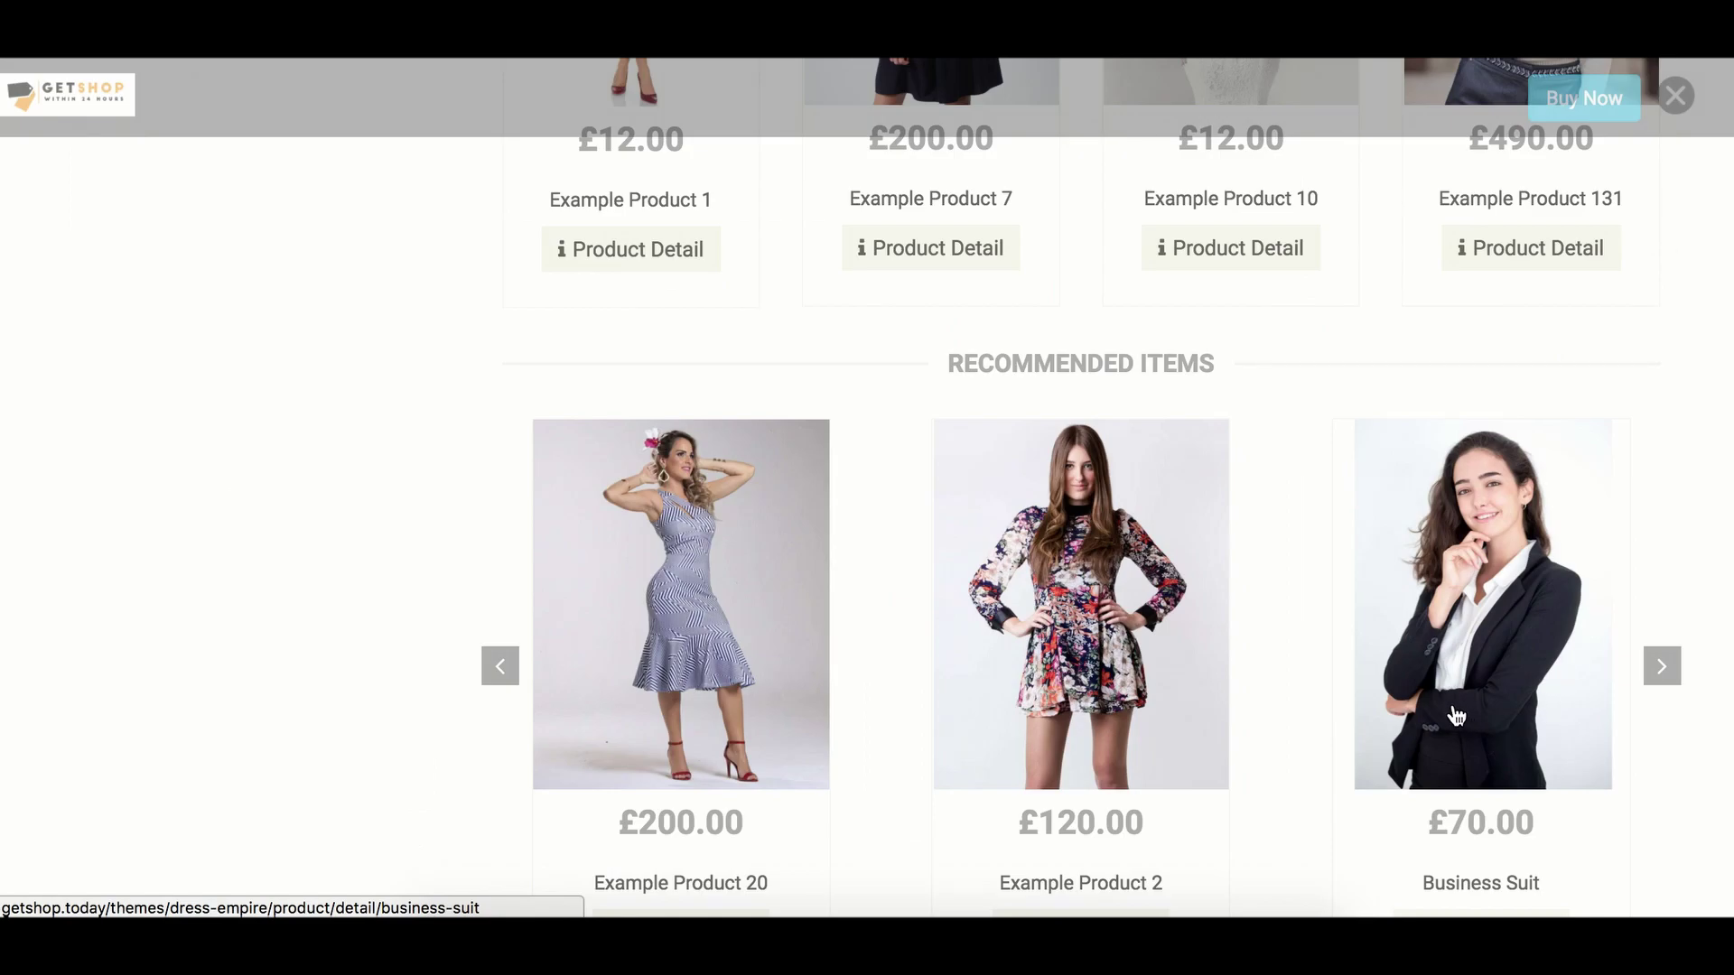
key(alt+Left)
Examine the Features Items heading and the first products listed beneath it on the home page
scroll(1455, 714, up, 15)
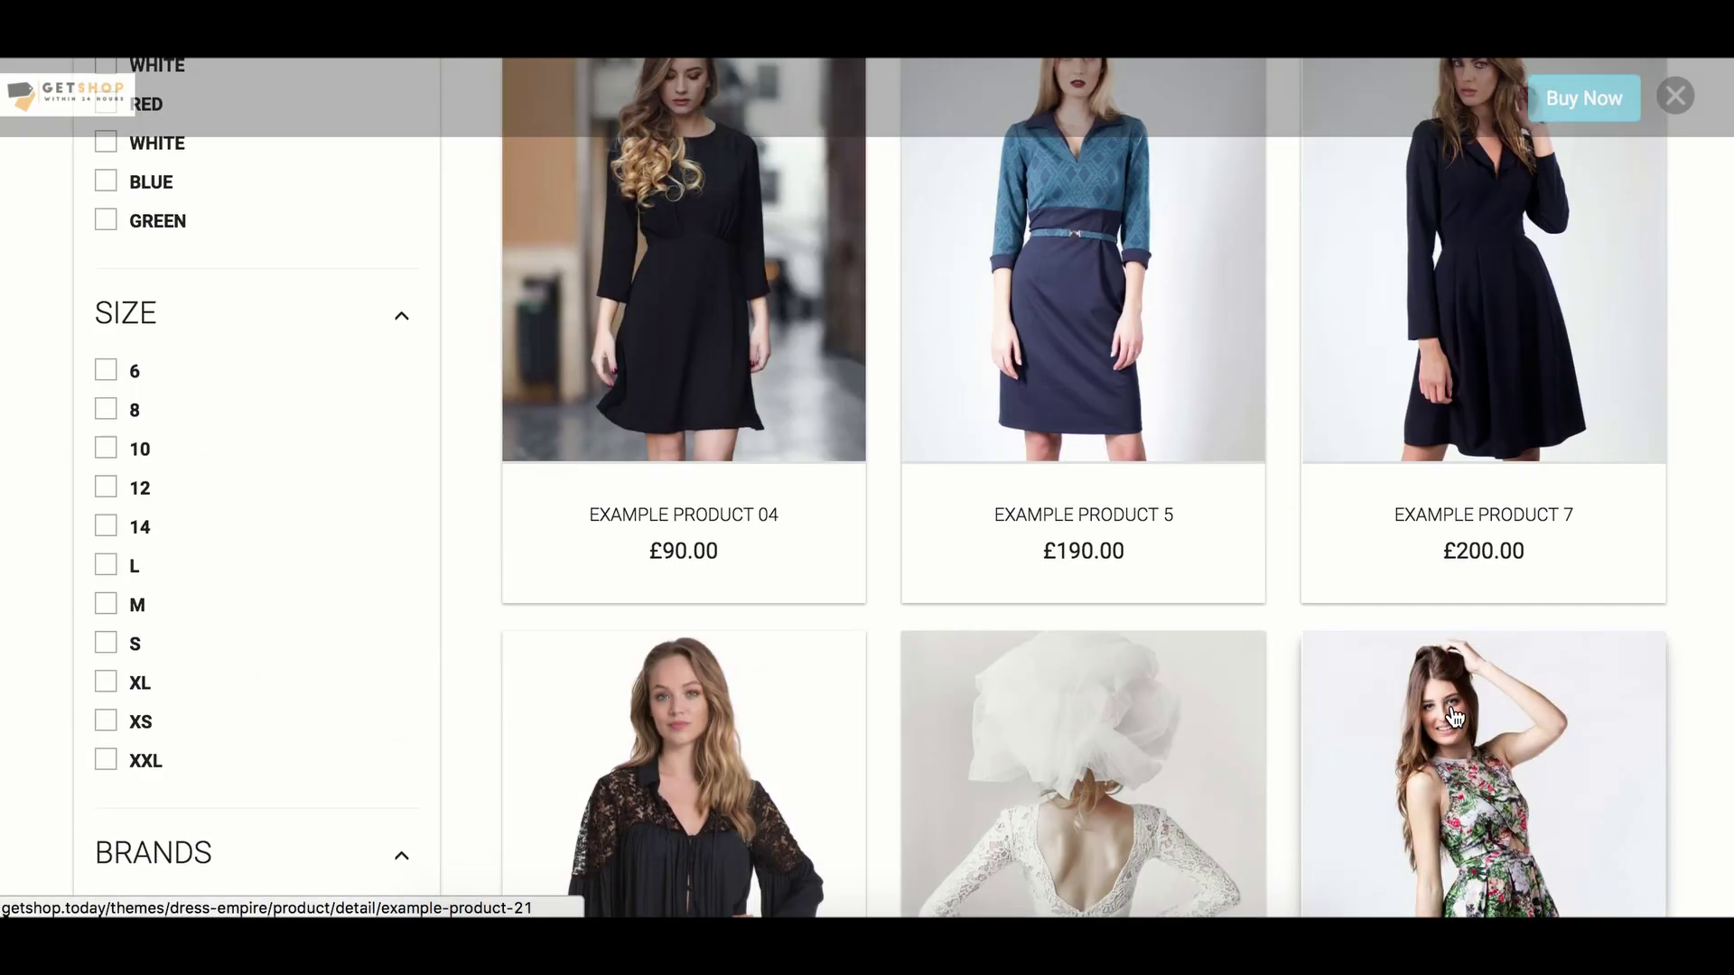
scroll(1455, 718, up, 4)
drag(971, 432, 1191, 433)
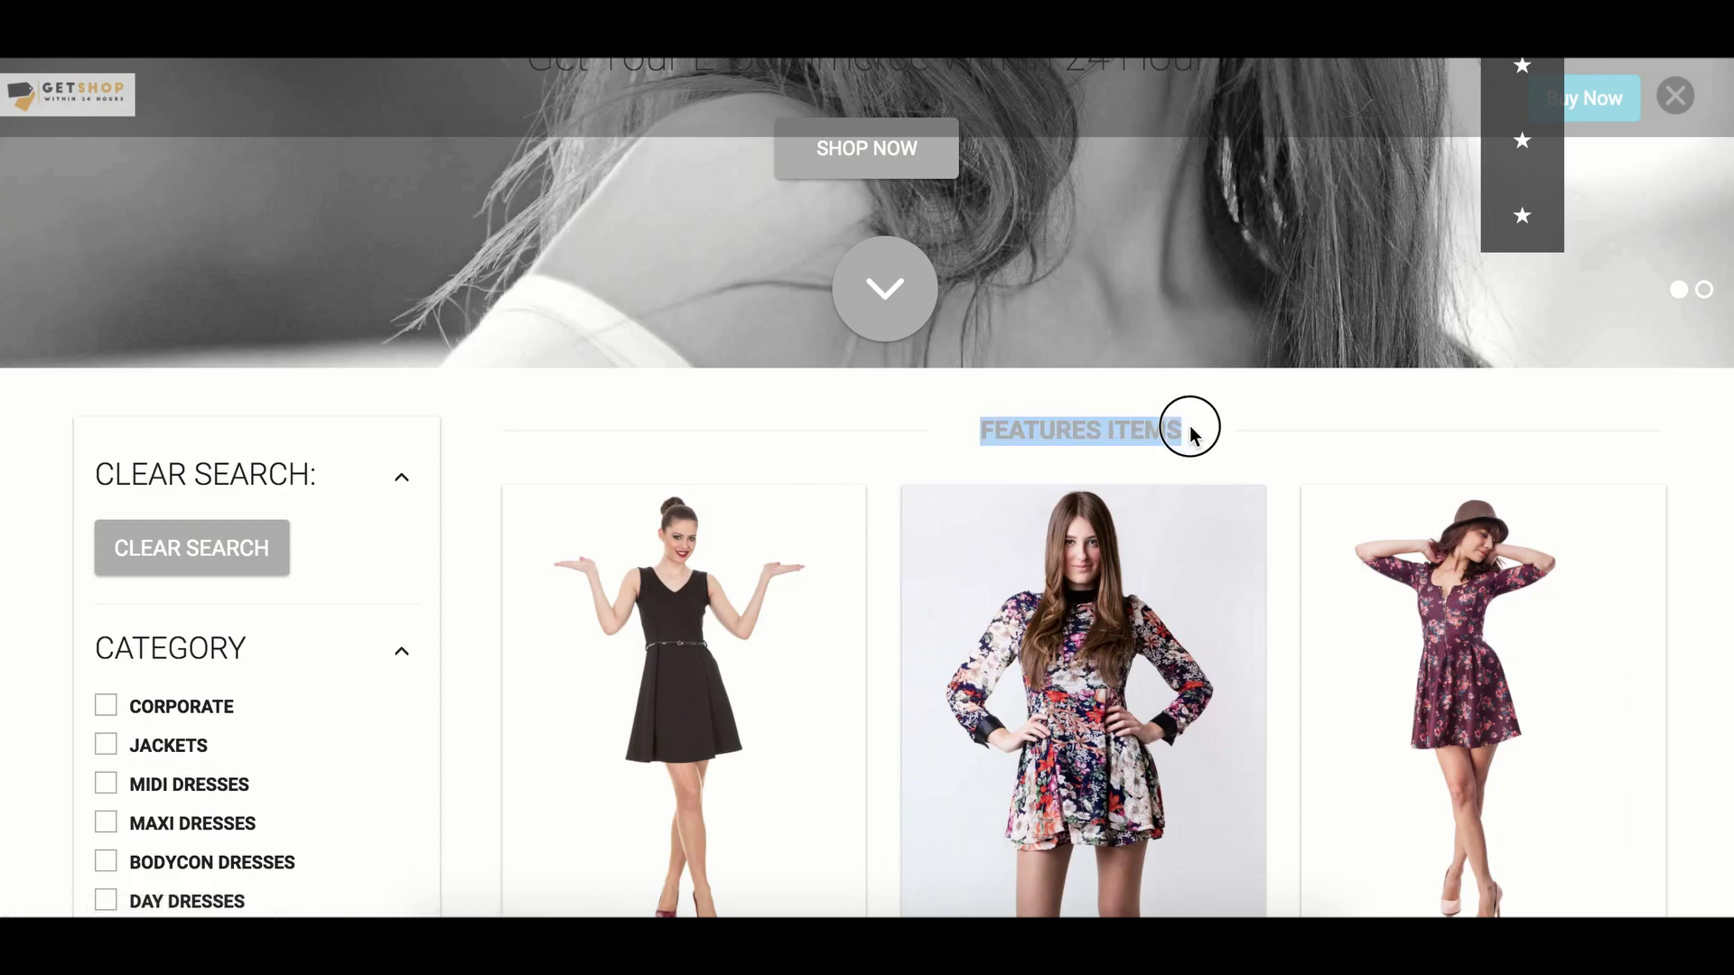
mouse_move(737, 645)
scroll(736, 644, down, 1)
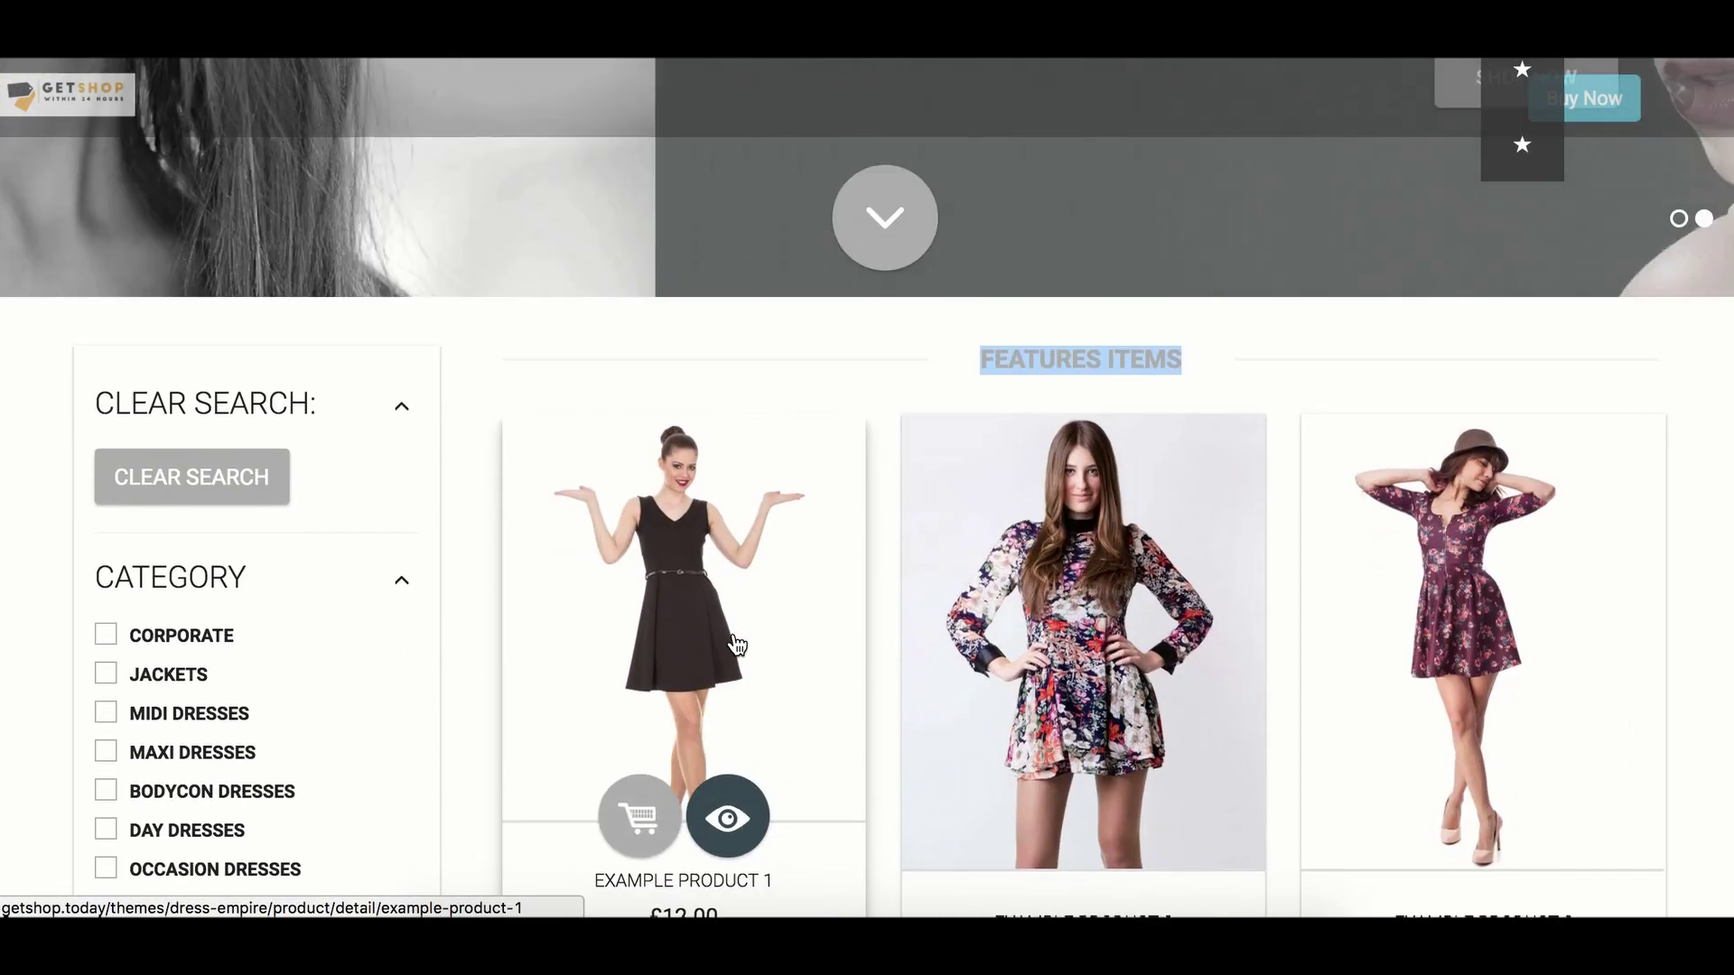
mouse_move(1065, 659)
scroll(1068, 662, down, 1)
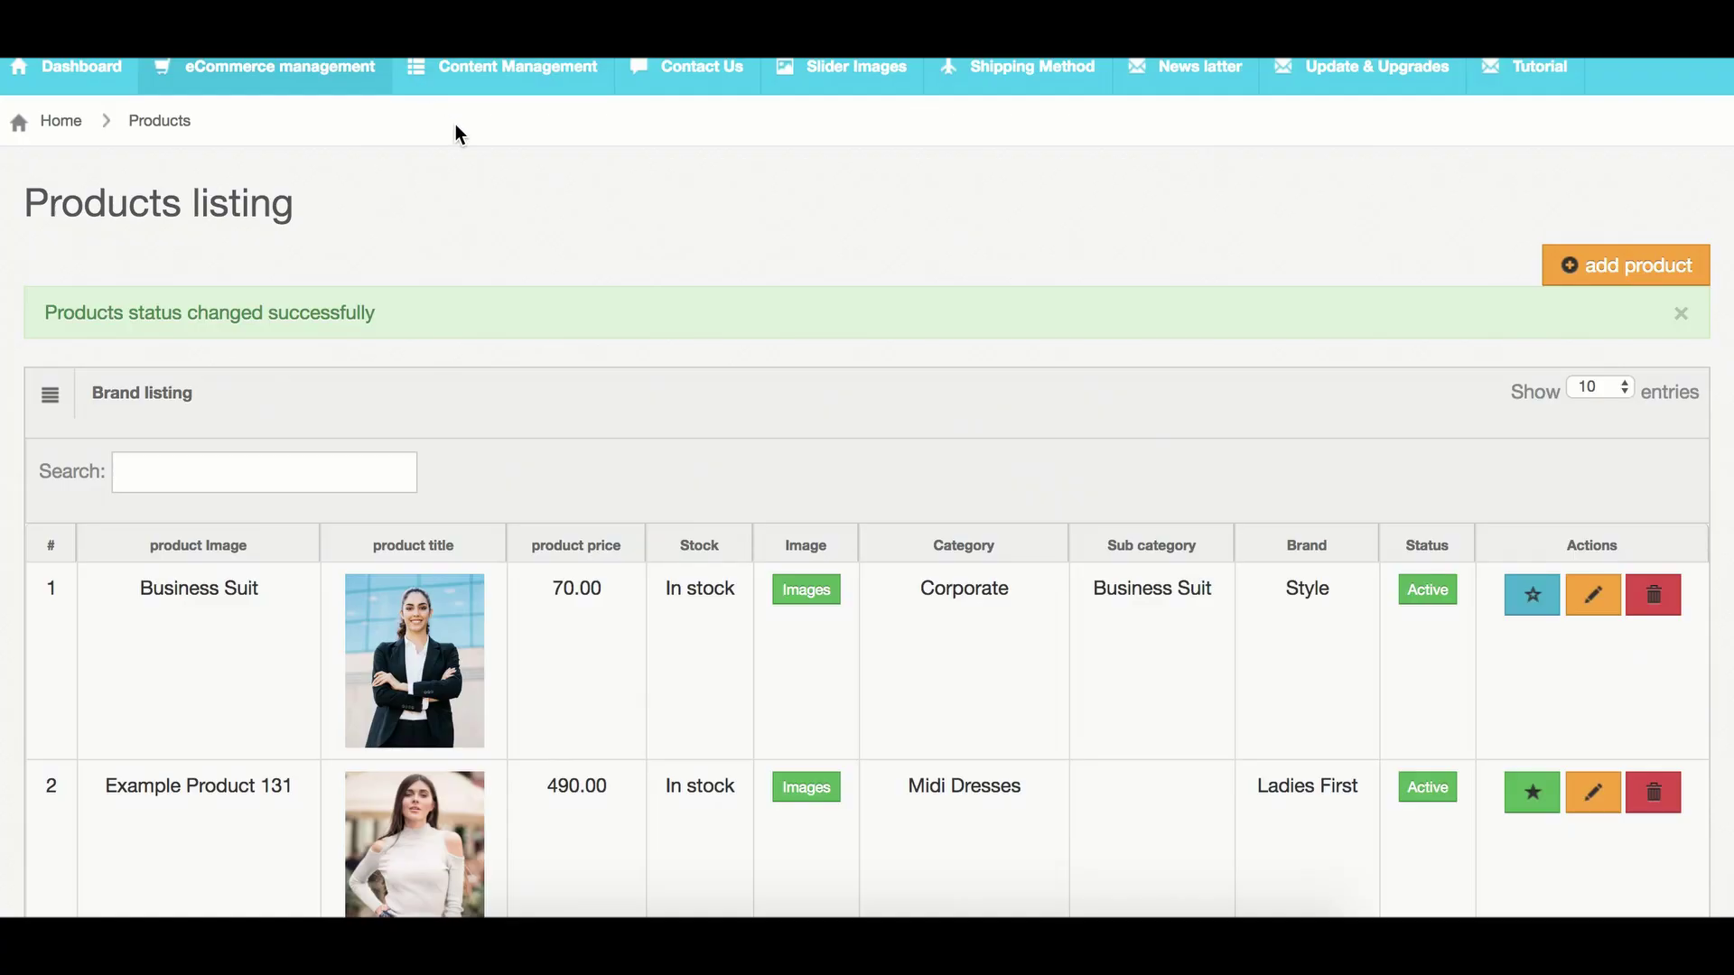
Locate the Business Suit entry in the admin products listing, and look through the featured items on the storefront's home page
scroll(394, 231, up, 1)
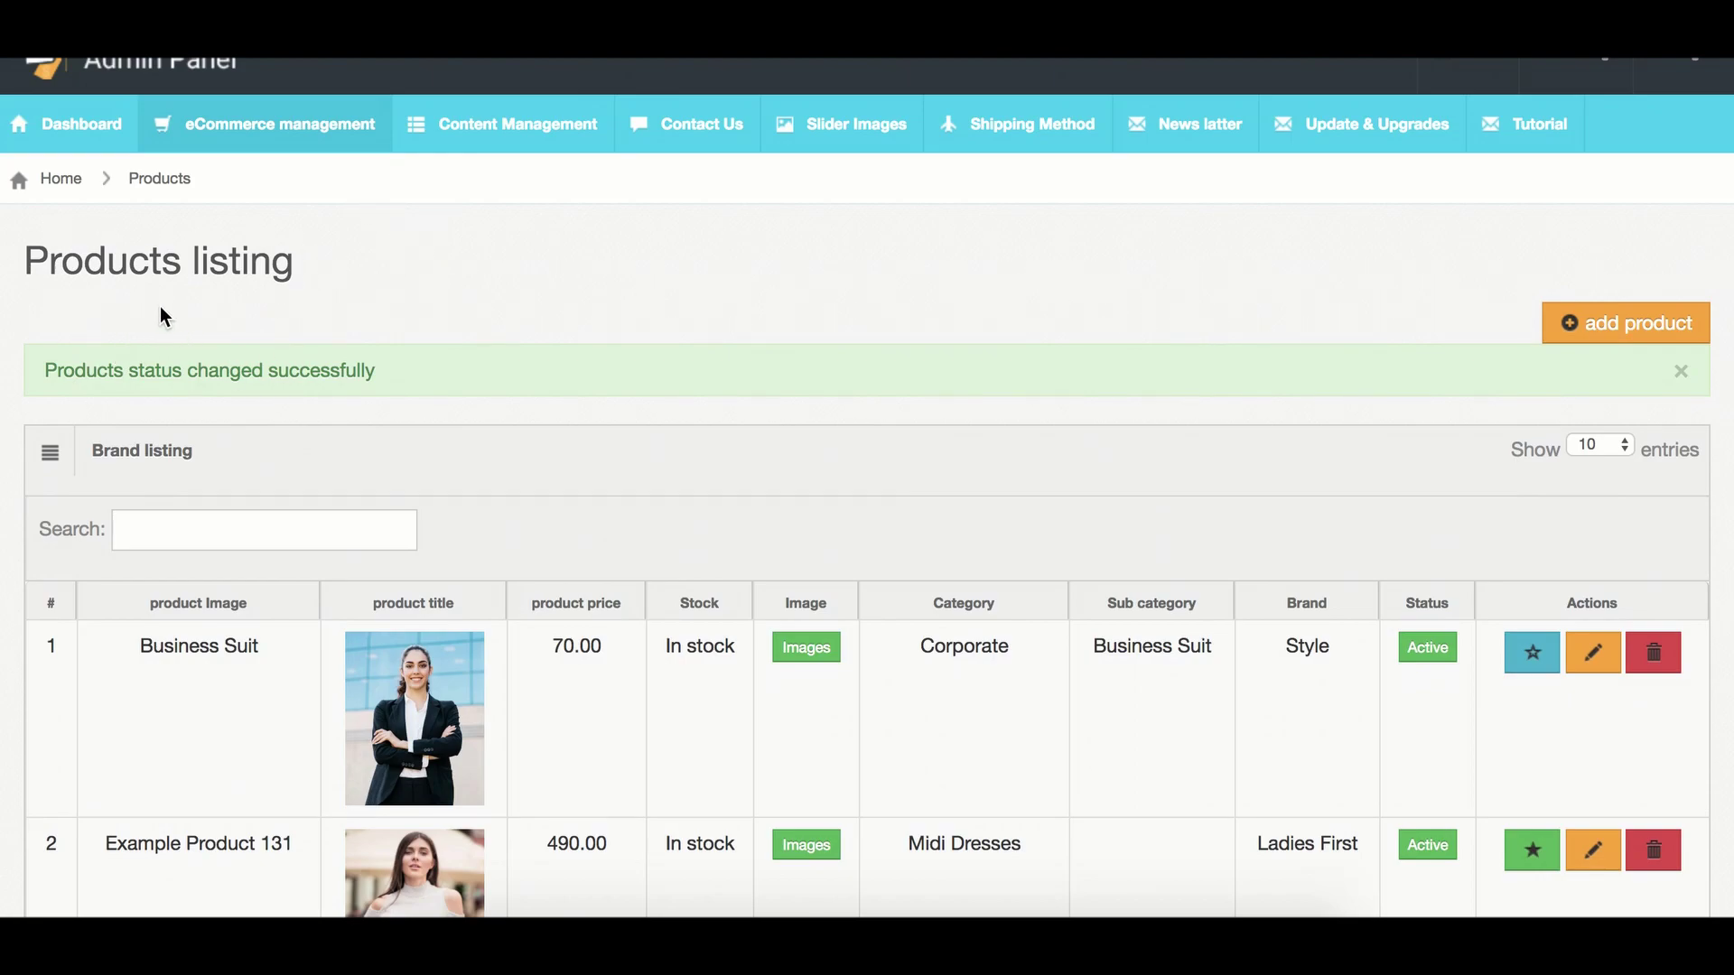
drag(128, 643, 280, 652)
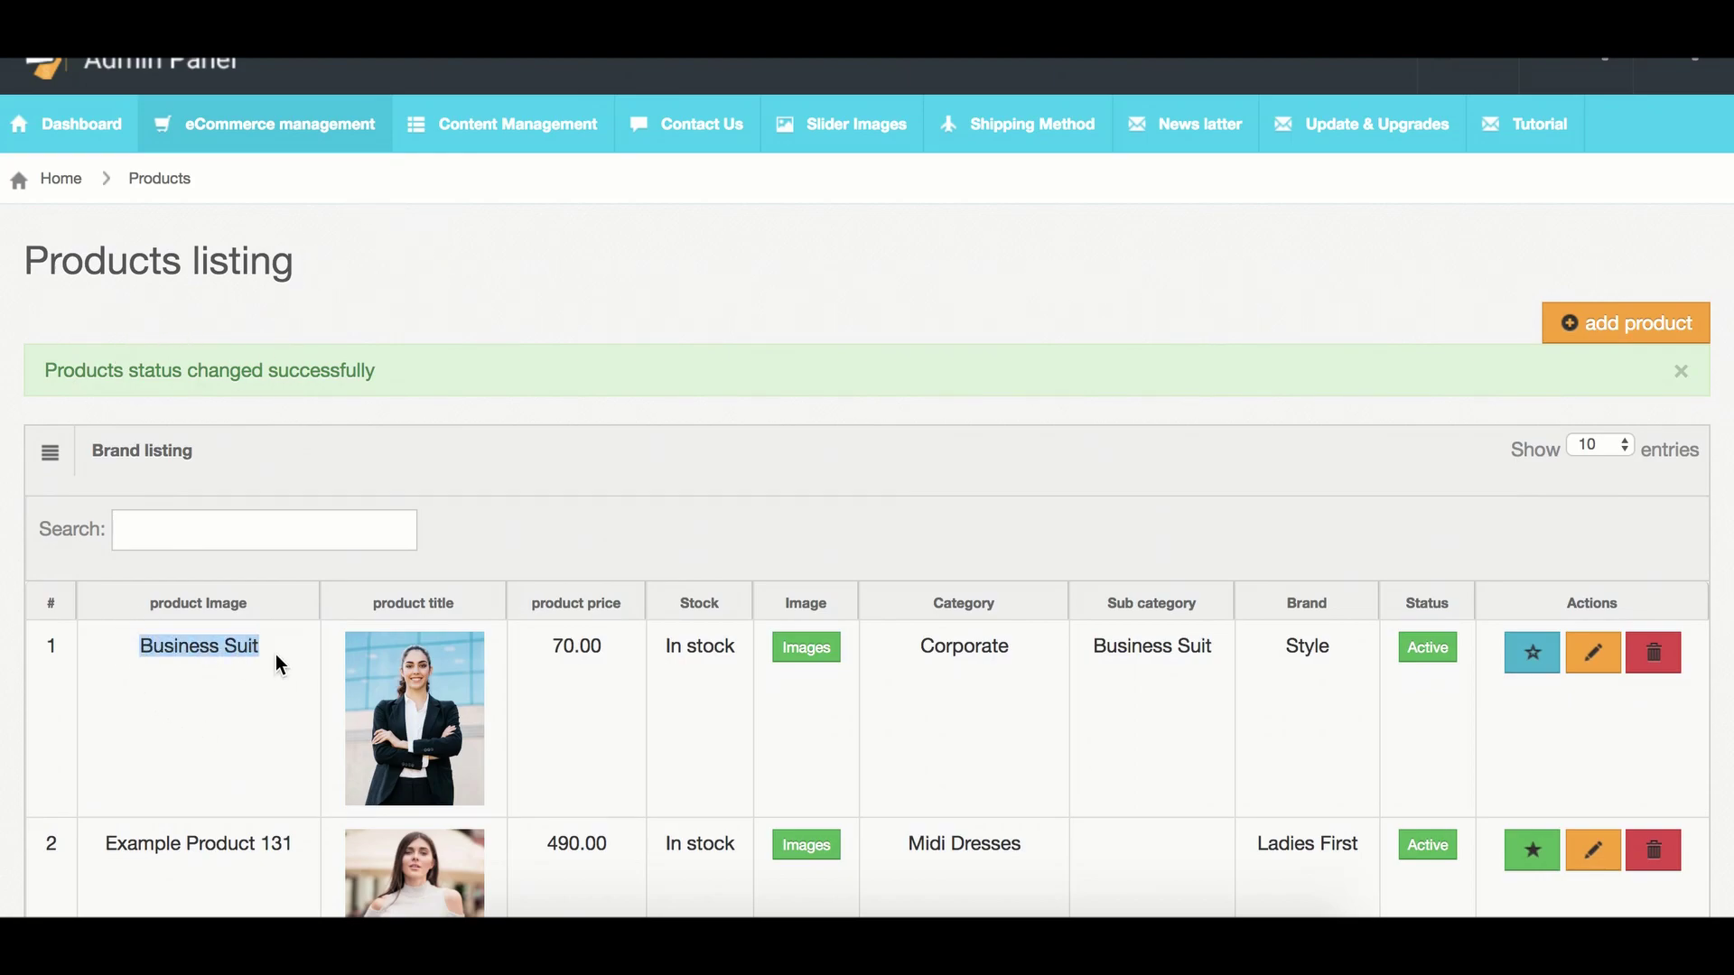
scroll(1206, 544, down, 1)
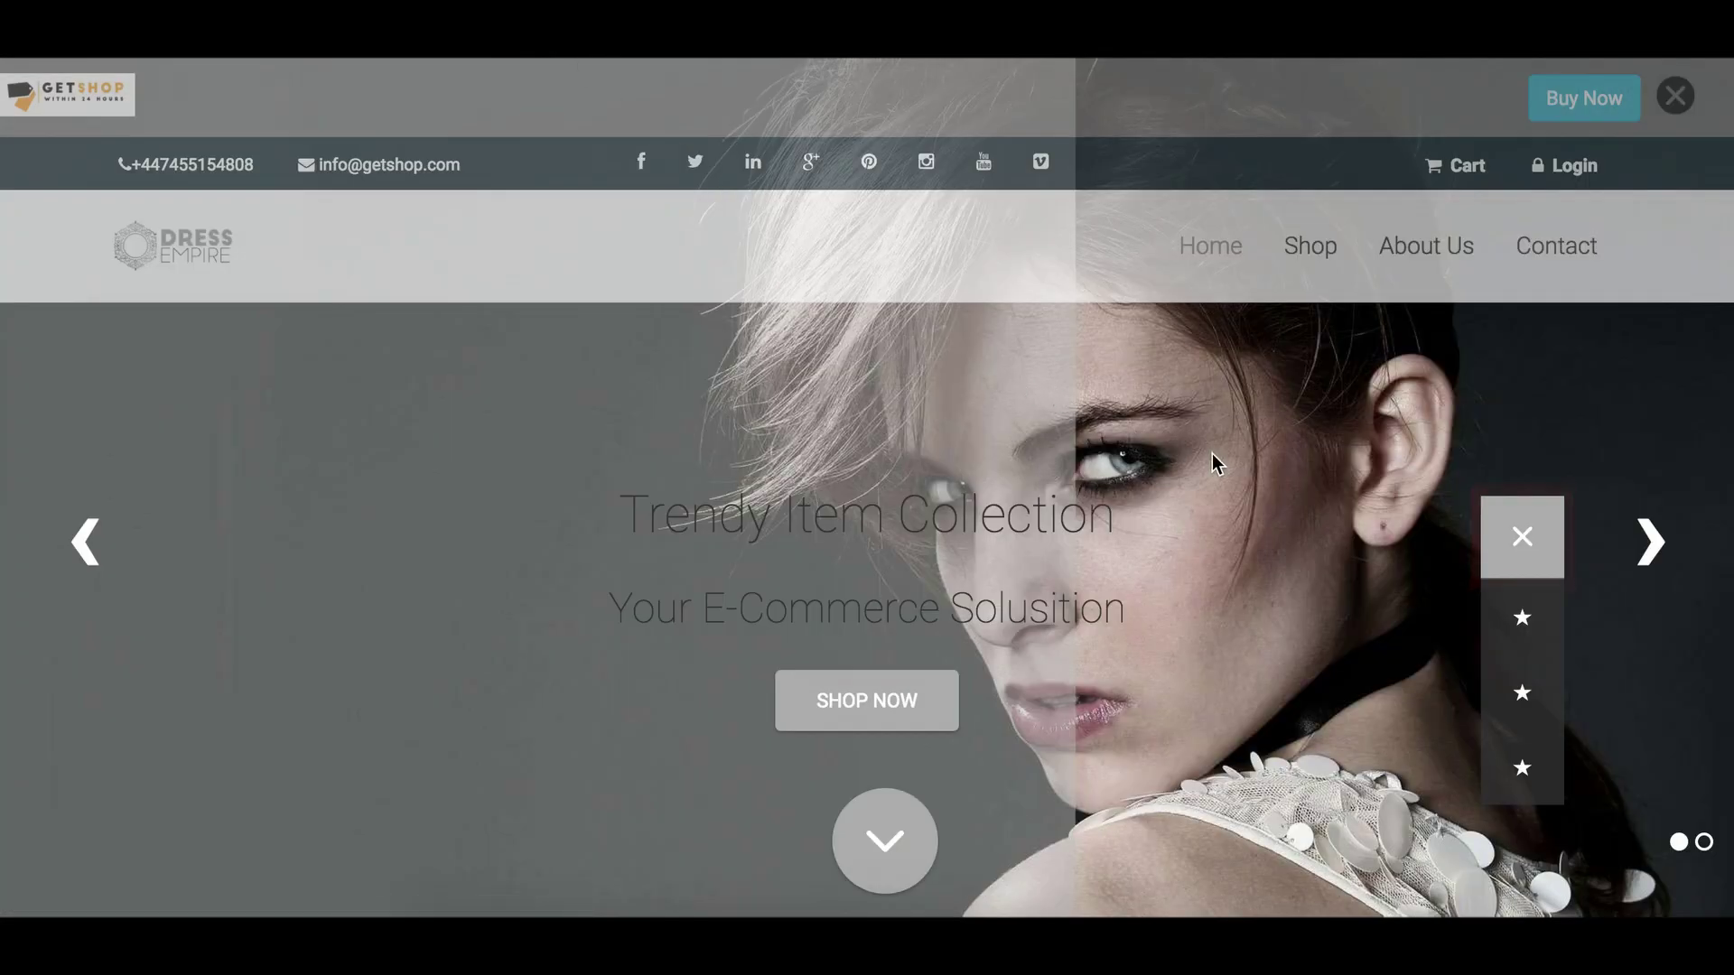
scroll(1210, 451, down, 10)
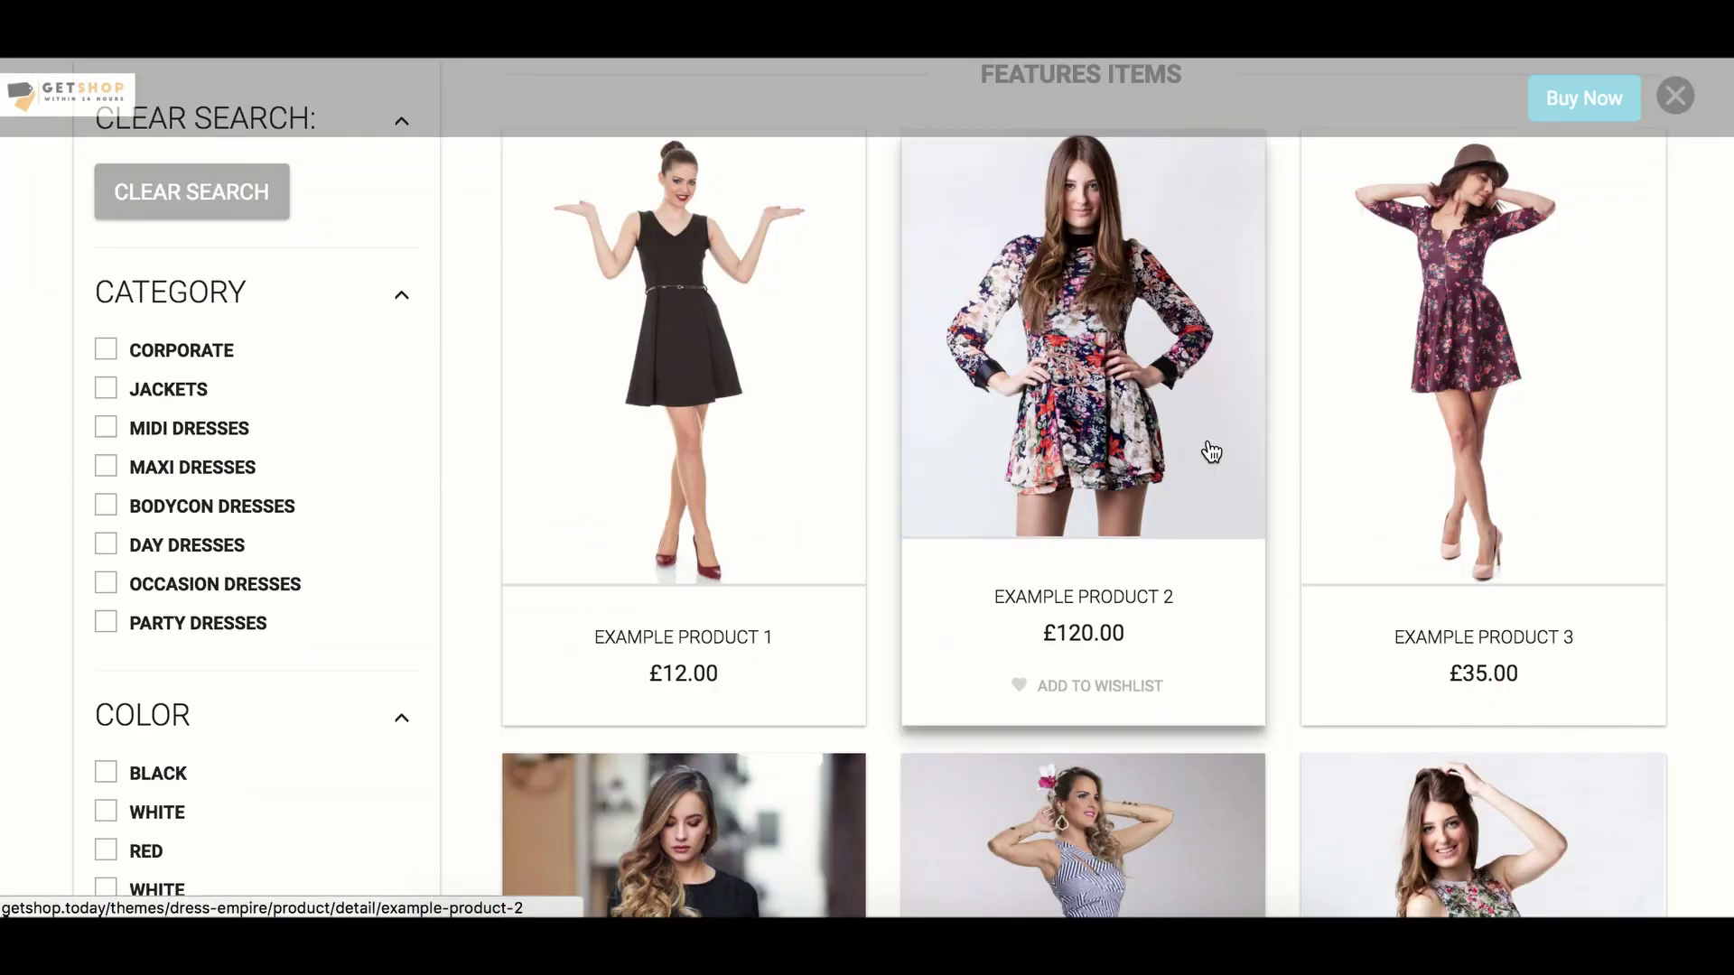
scroll(1211, 452, down, 15)
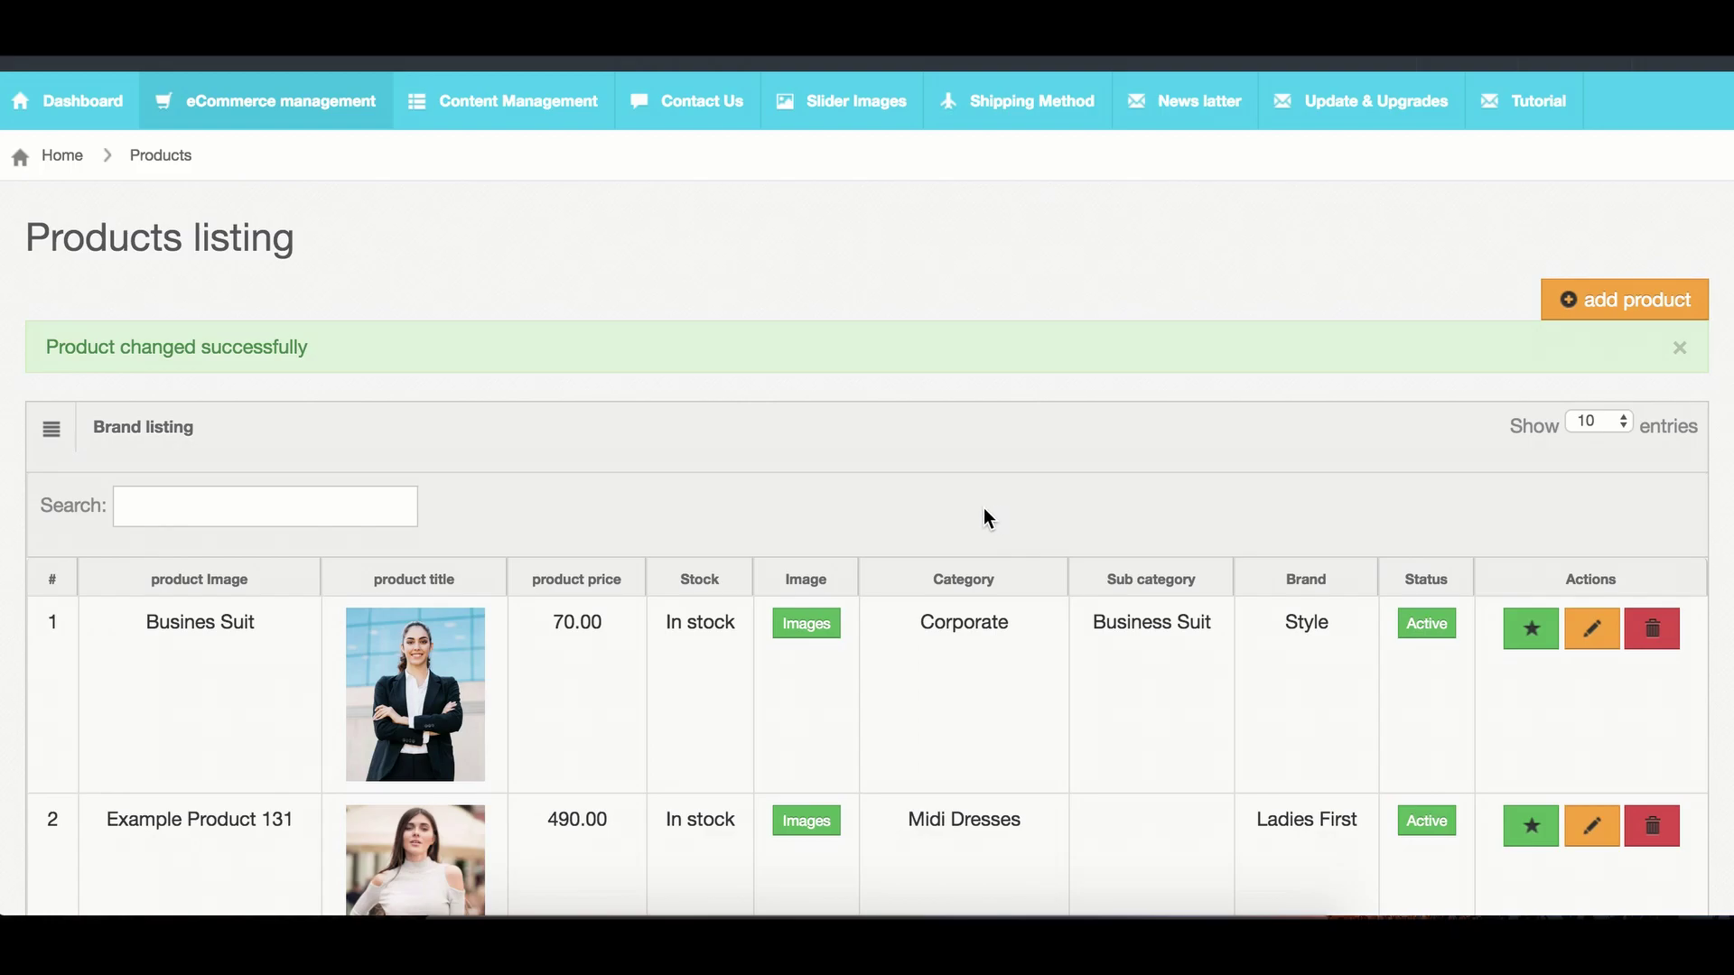
Deactivate the "Busines Suit" product in the admin products listing and start deleting it
scroll(984, 512, down, 2)
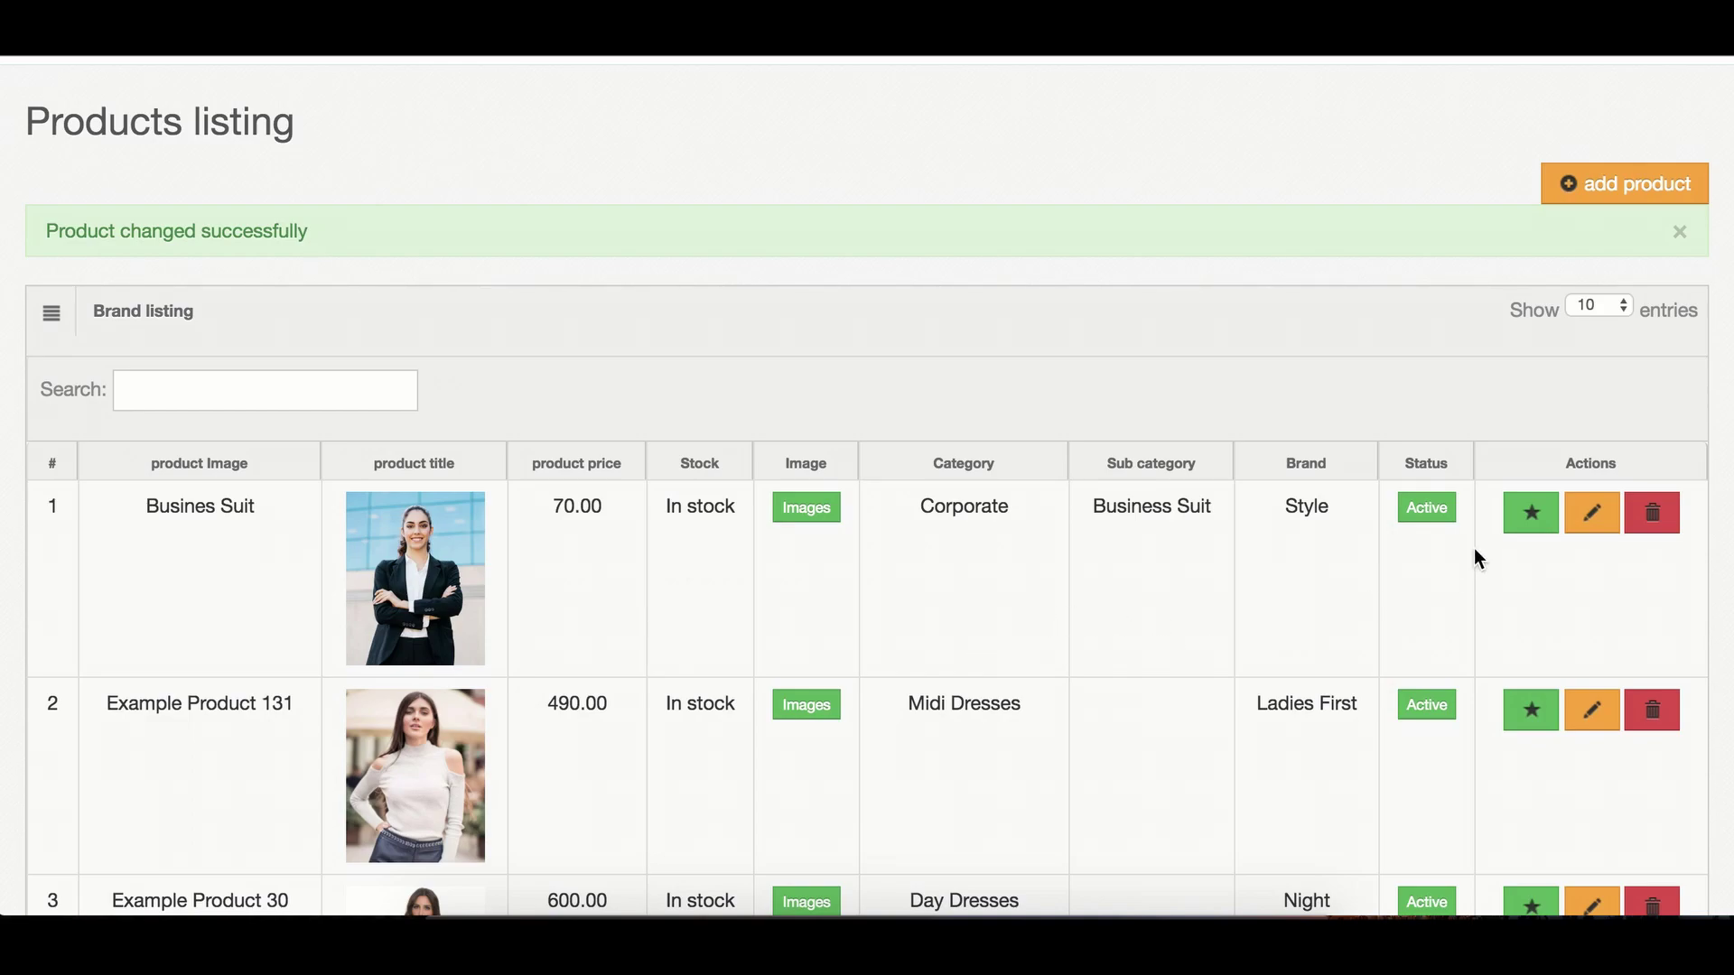
click(1435, 516)
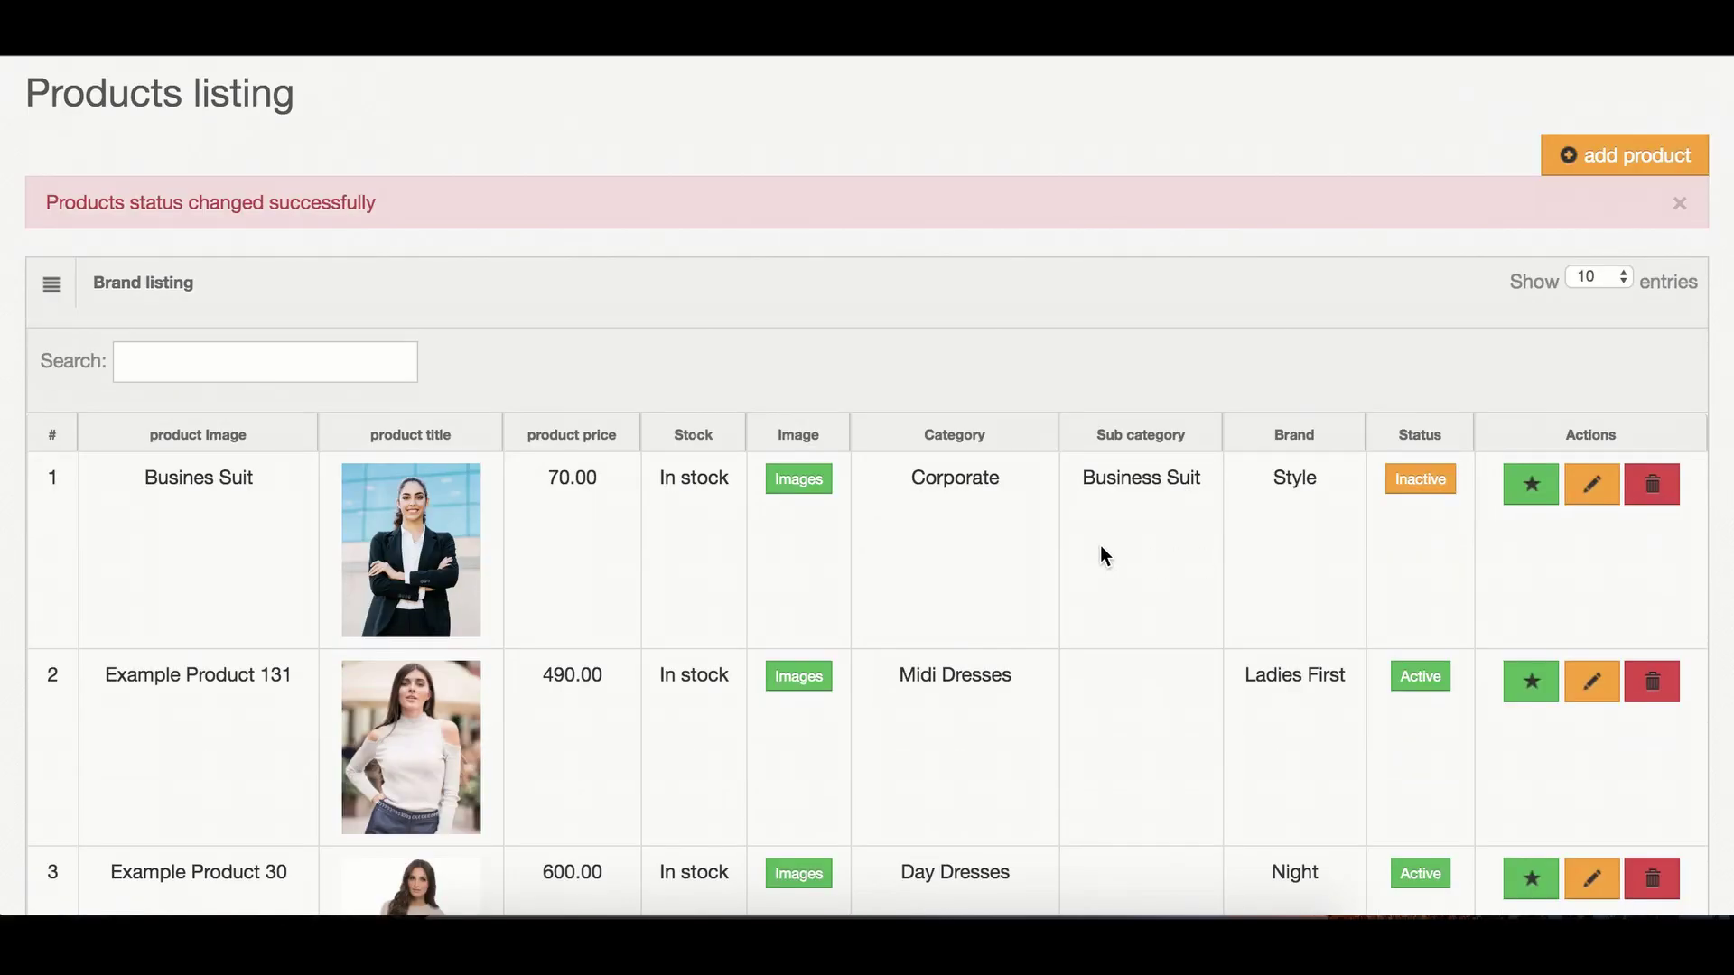
click(1658, 490)
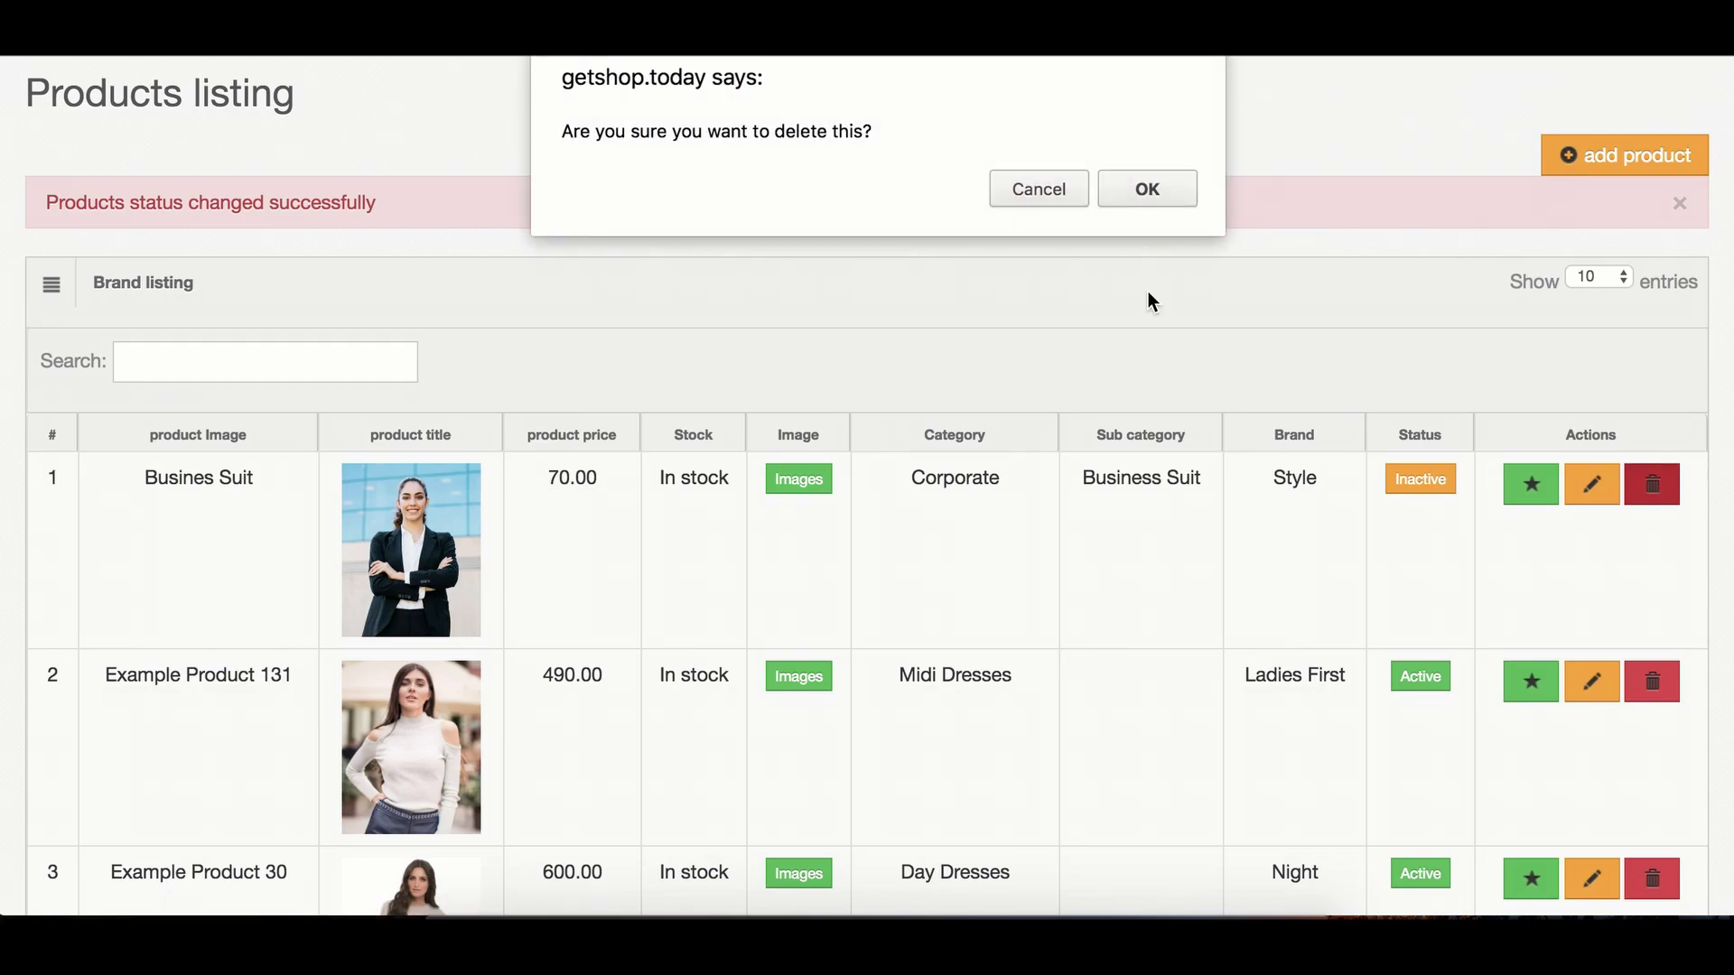